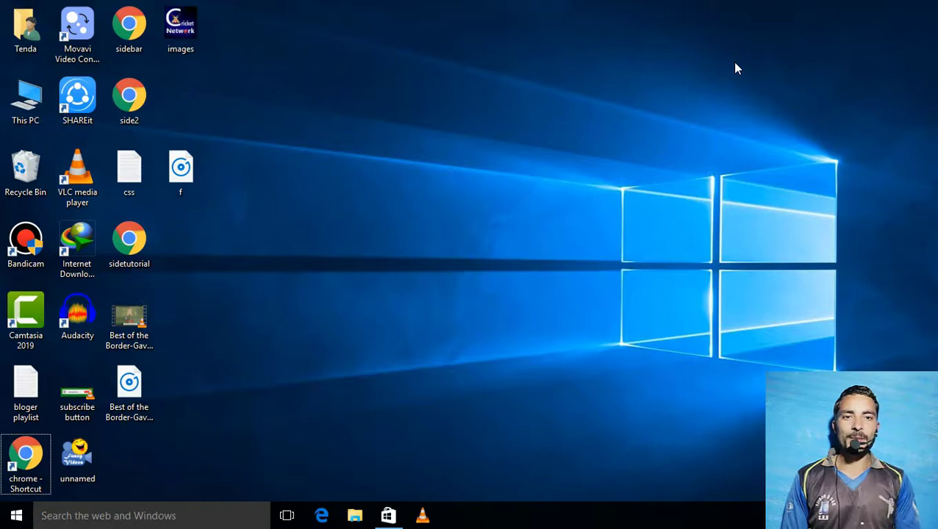
Open the bloger playlist text file from the desktop to view the list of tutorial topics.
double_click(22, 384)
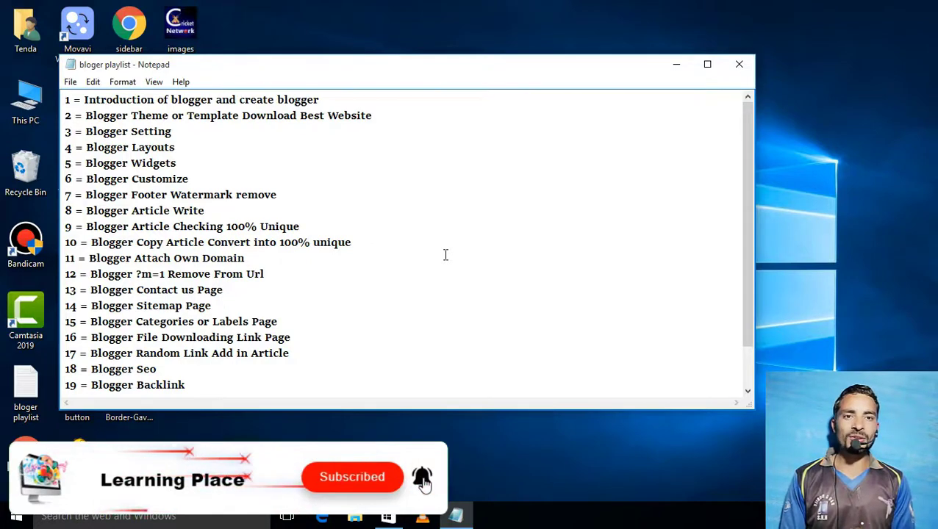
Launch Chrome and go to blogger.com.
key(super)
text(chom)
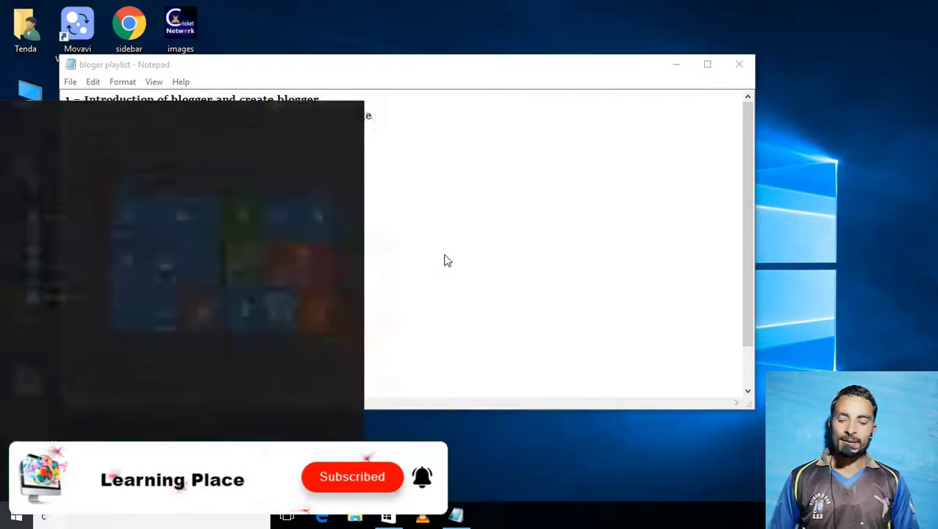
key(BackSpace)
key(BackSpace)
text(rome\)
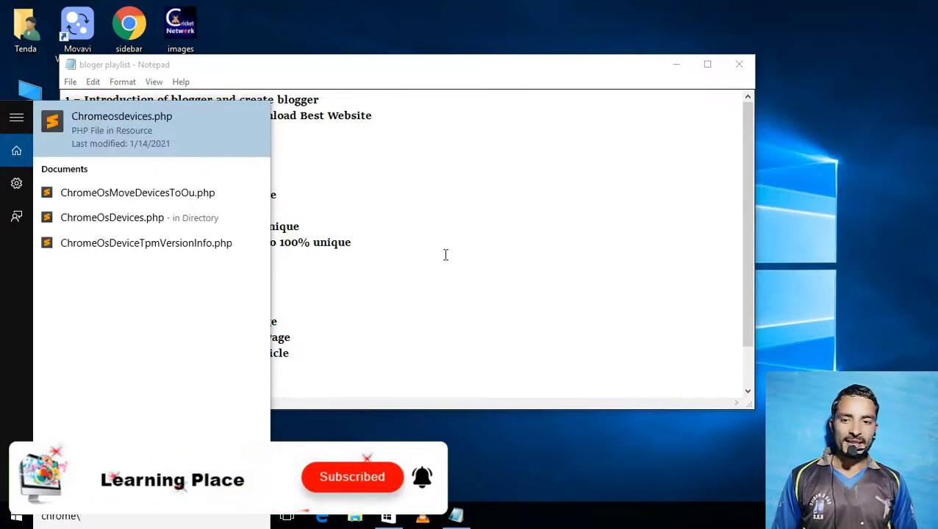
key(BackSpace)
key(Return)
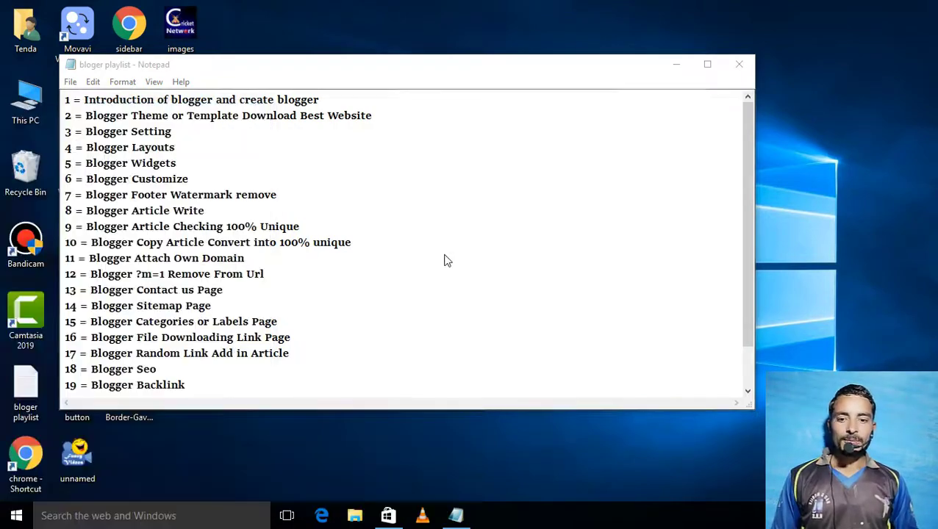
text(blogger.com)
key(Return)
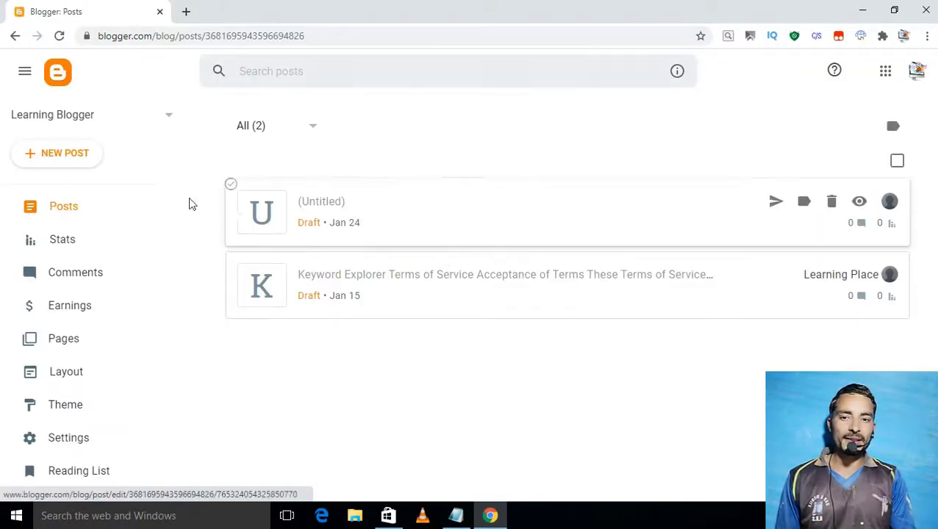
Create a new blog post and title it "This is a demo post".
click(73, 163)
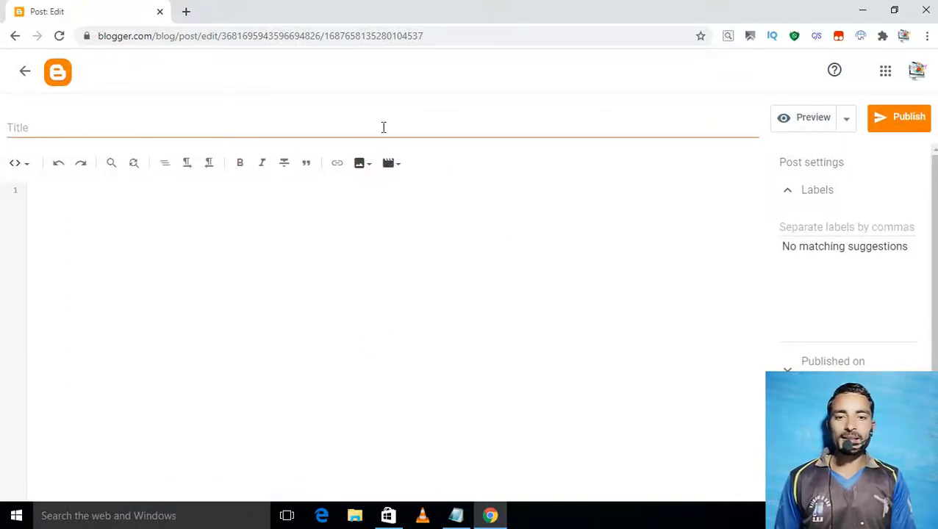
click(382, 128)
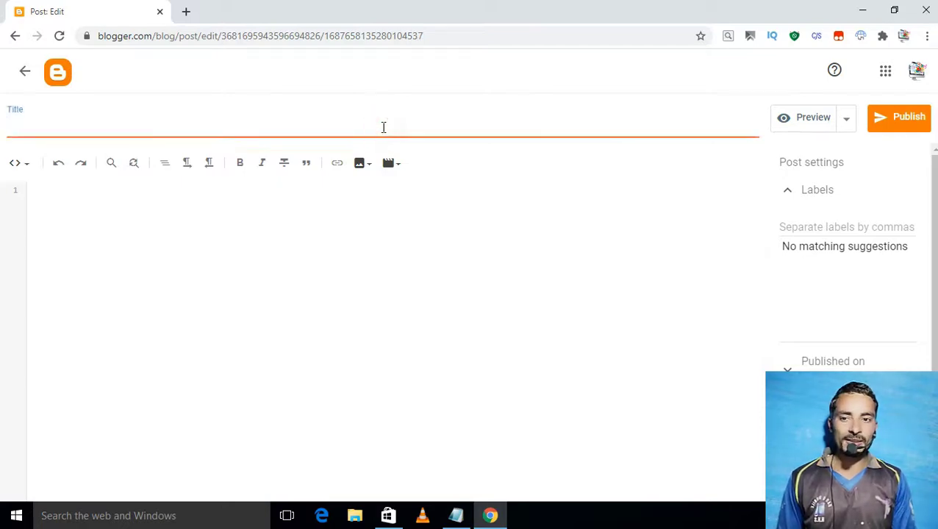
text(Rhis)
key(BackSpace)
key(BackSpace)
key(BackSpace)
key(BackSpace)
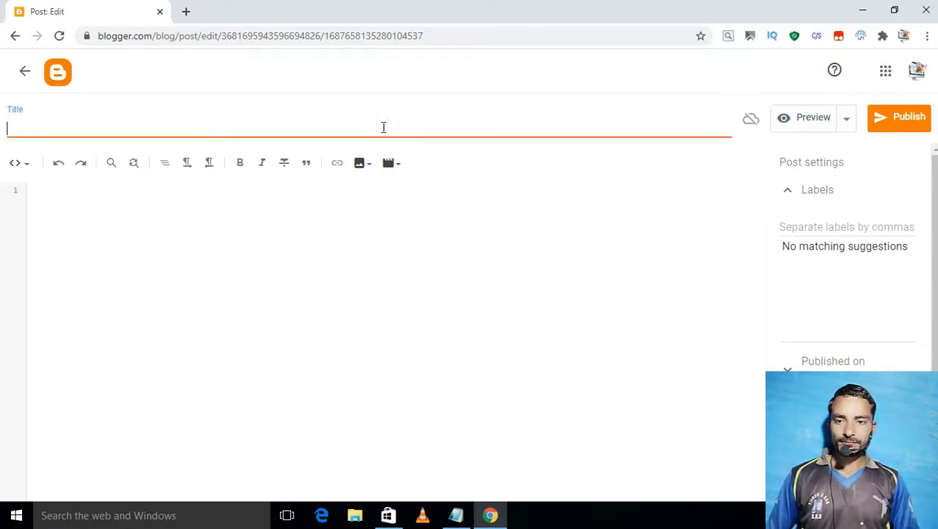
text(This is )
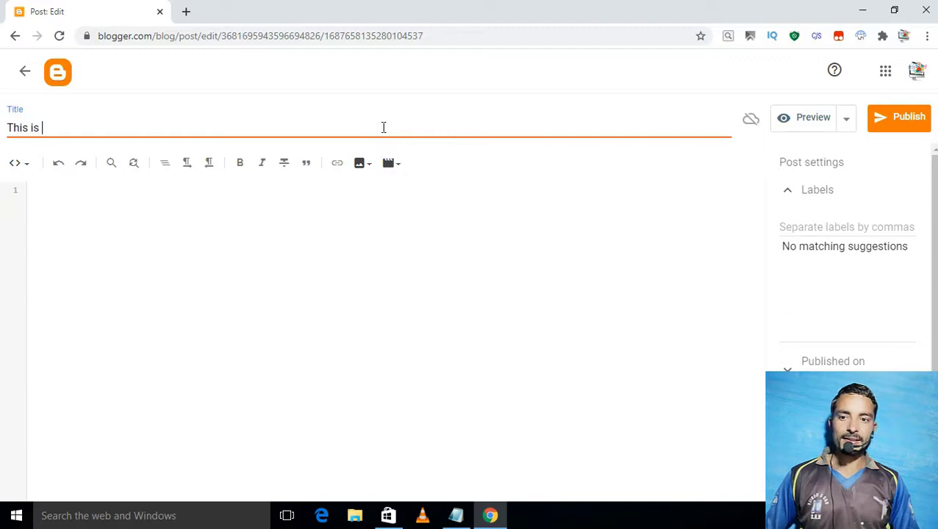
text(a demo)
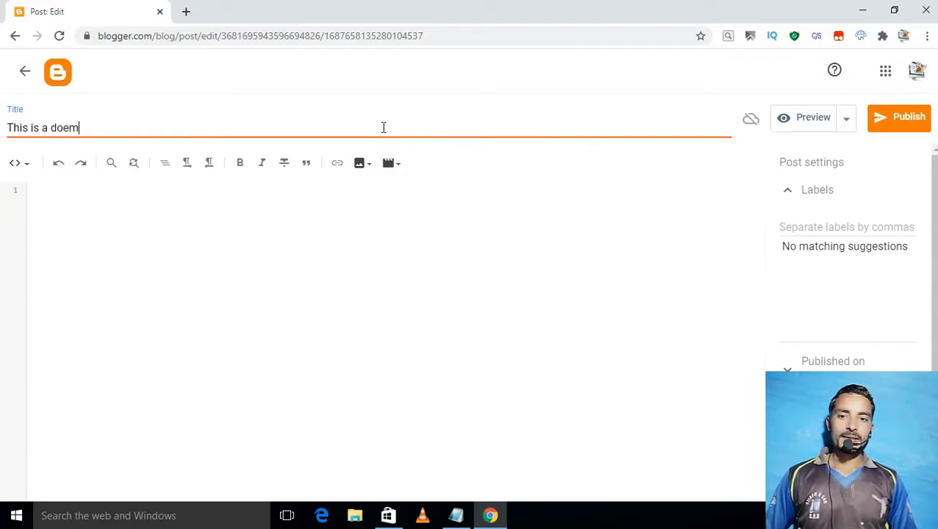
key(BackSpace)
key(BackSpace)
key(BackSpace)
text(omo)
key(BackSpace)
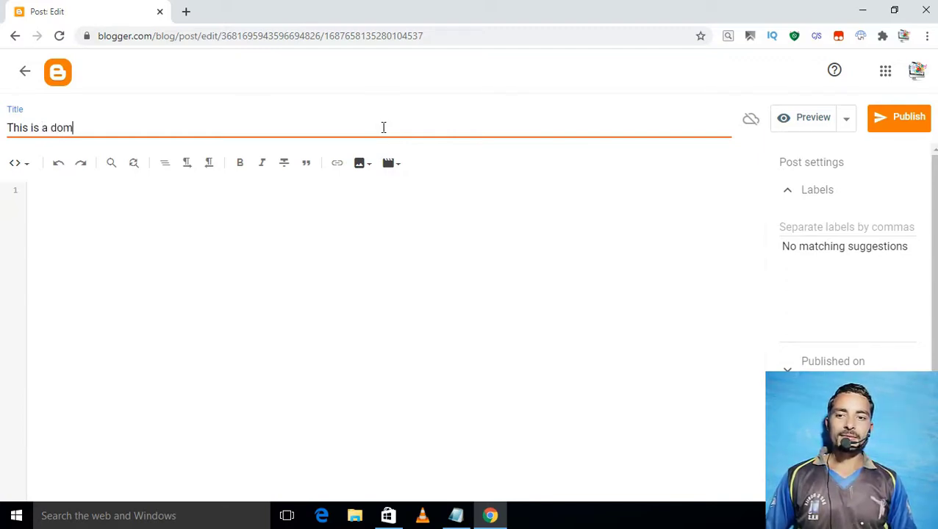
key(BackSpace)
key(BackSpace)
text(emo post)
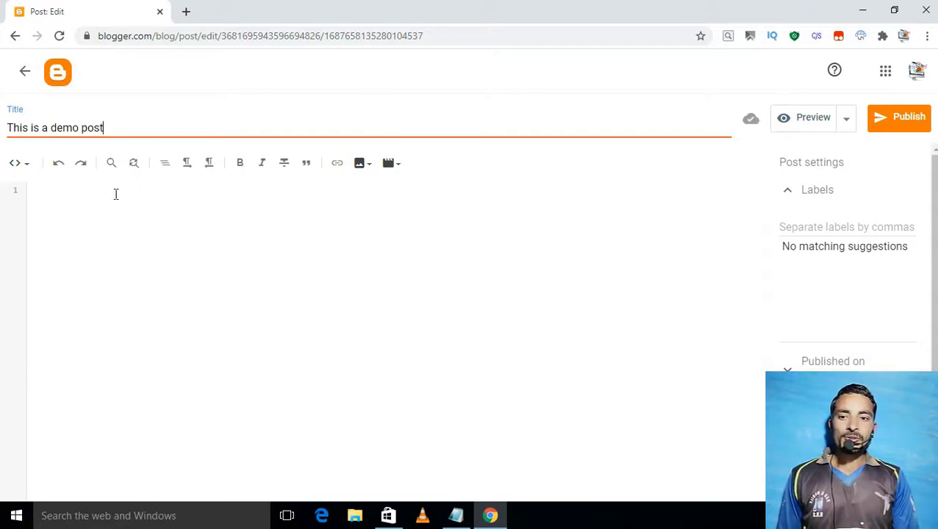
Switch the post editor to Compose view and write "This is a demo article" in the body.
click(19, 163)
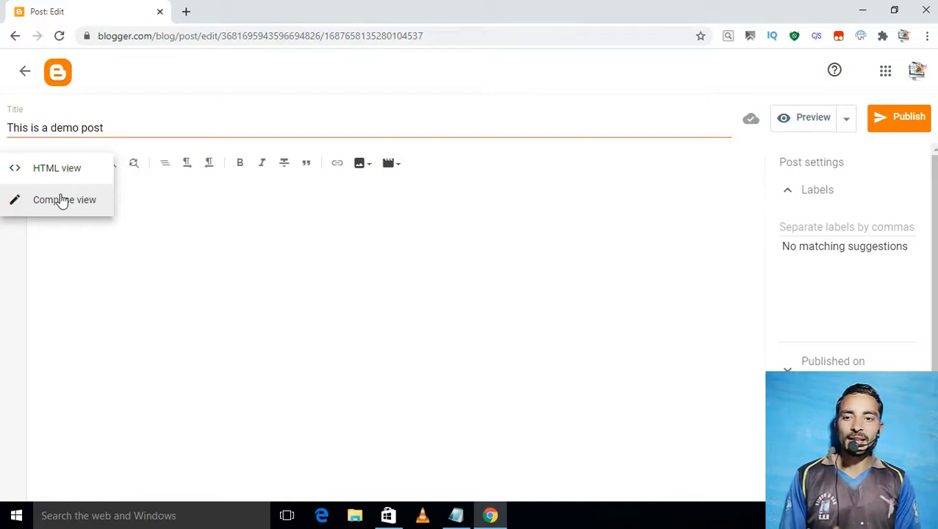
click(63, 200)
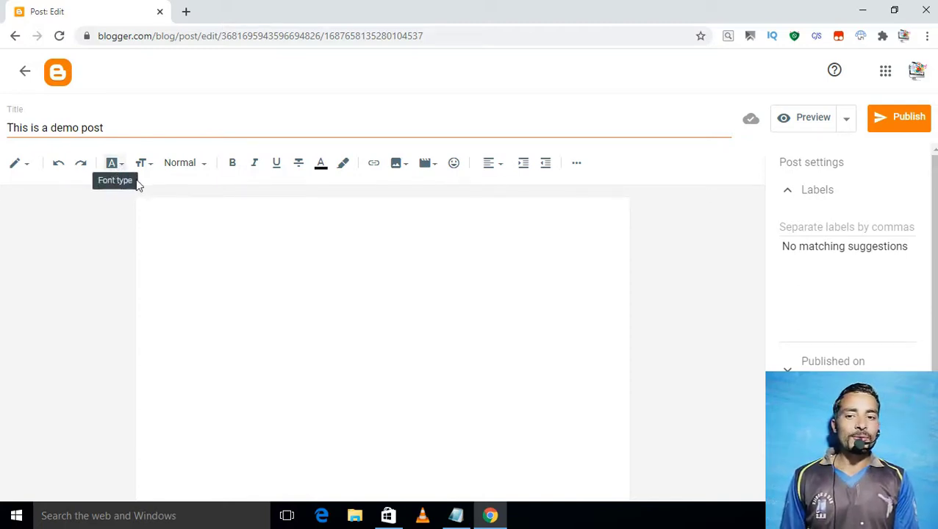
click(116, 164)
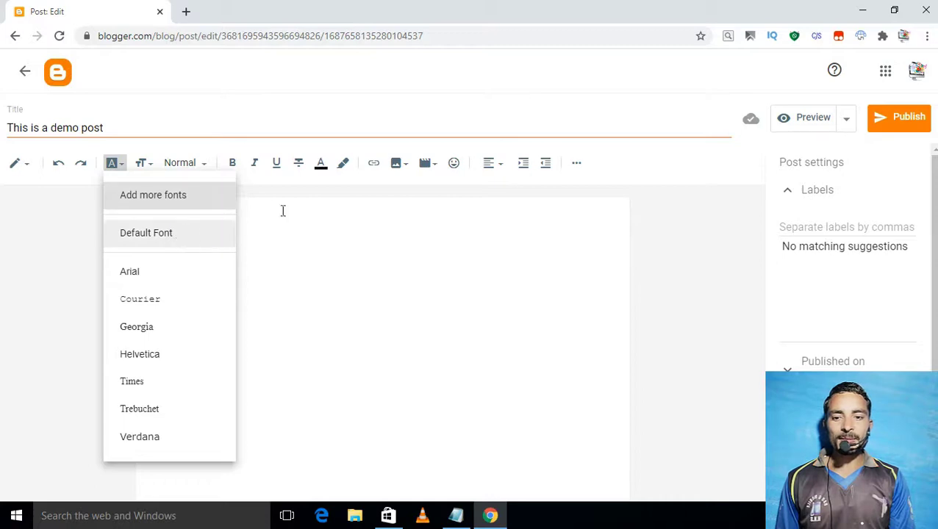
click(322, 219)
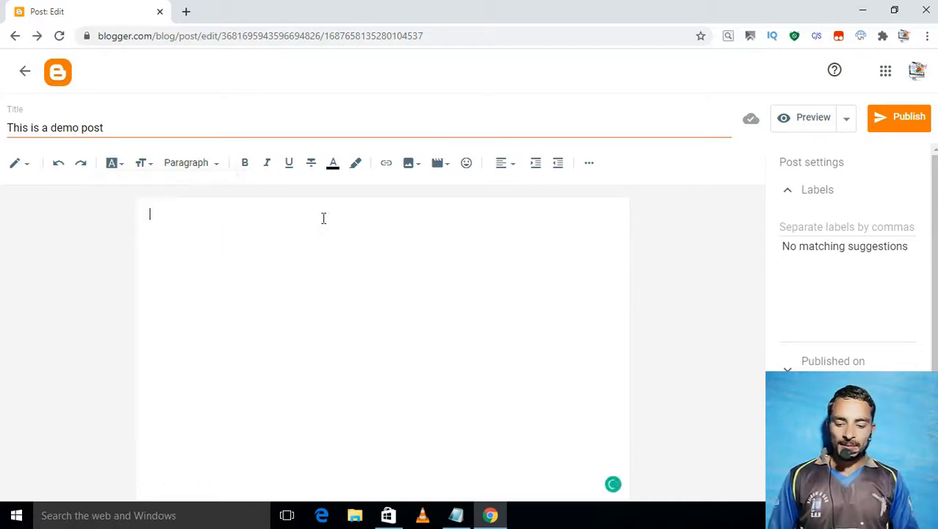
text(This is a )
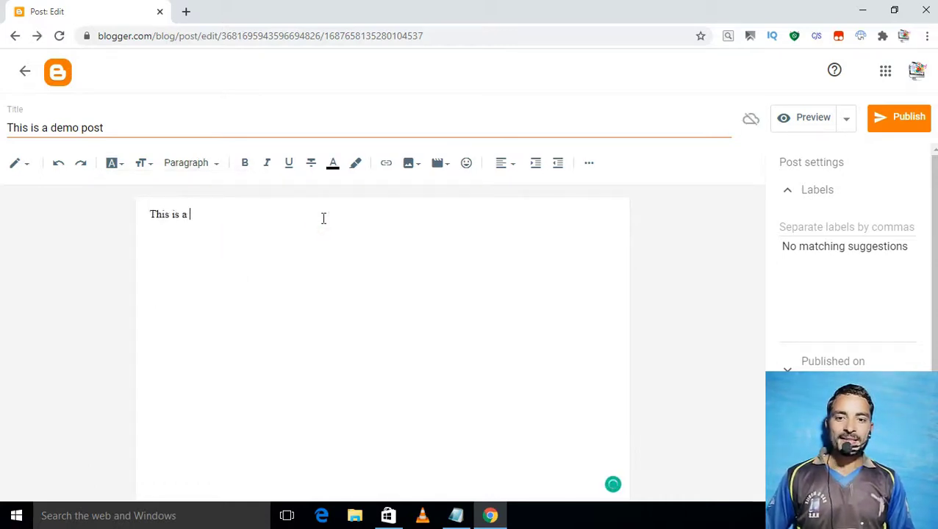
text(demo)
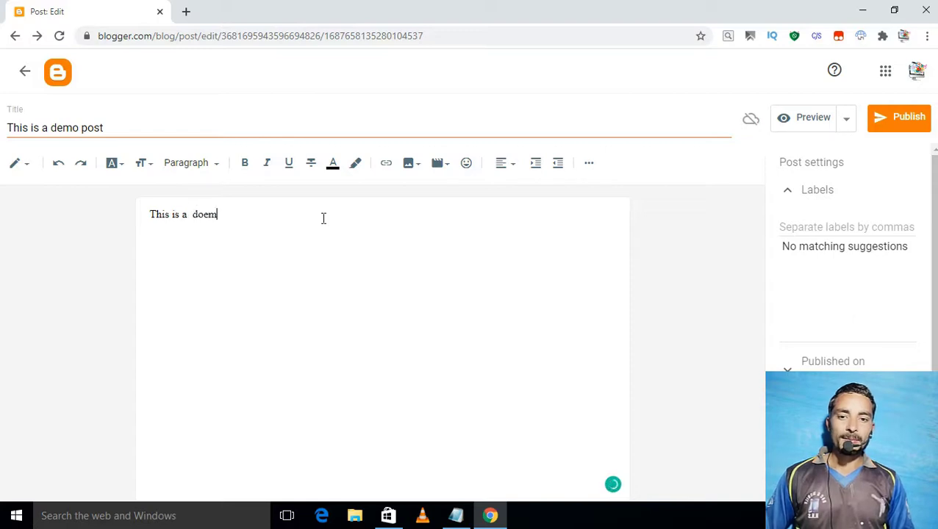
key(BackSpace)
key(BackSpace)
key(BackSpace)
text(emo )
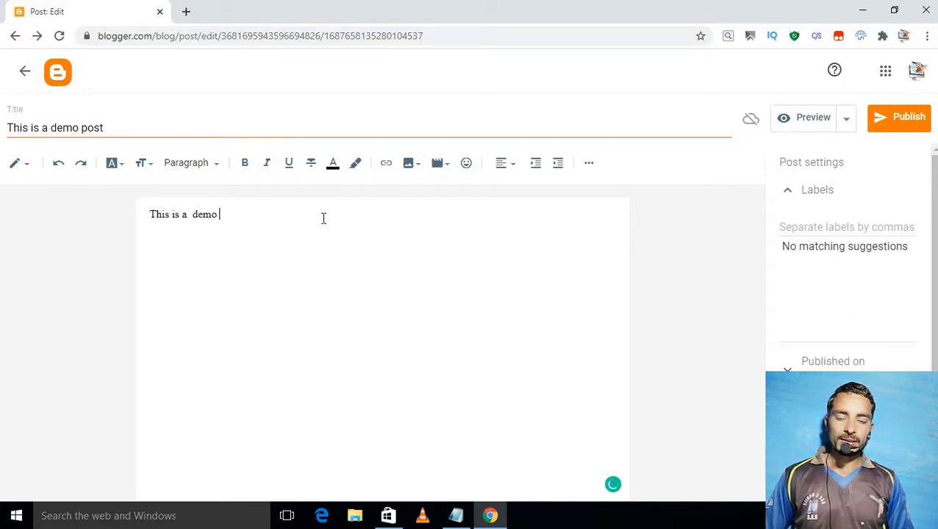
text(article)
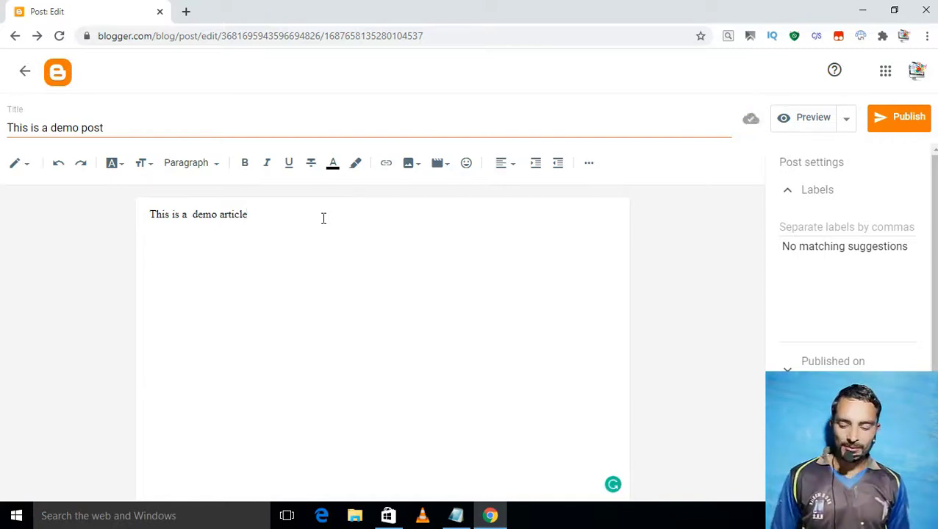
Set all of the body text to the Times font at the Largest size.
key(ctrl+a)
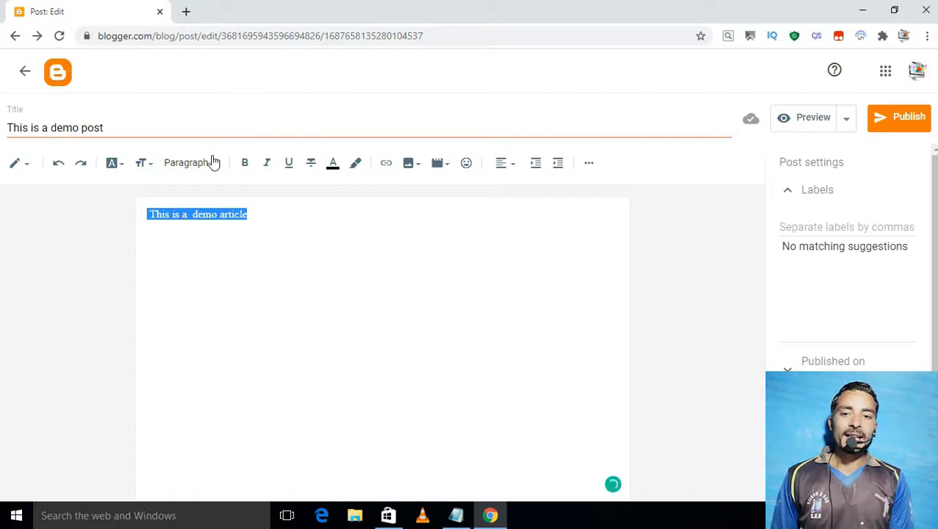
click(116, 163)
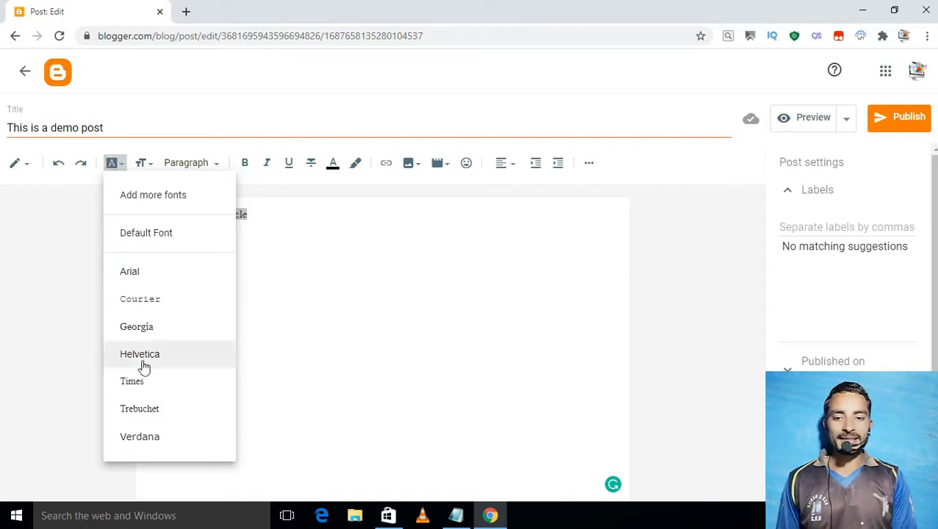
click(153, 394)
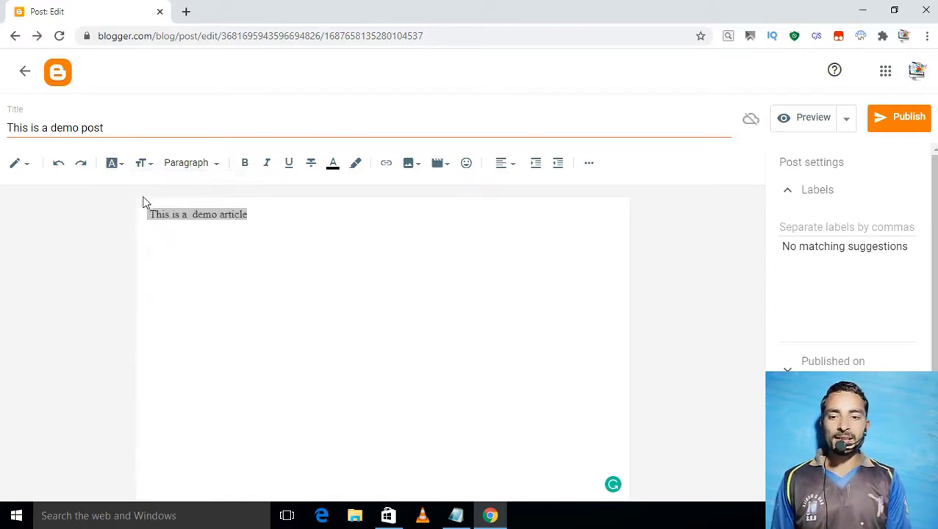
click(142, 163)
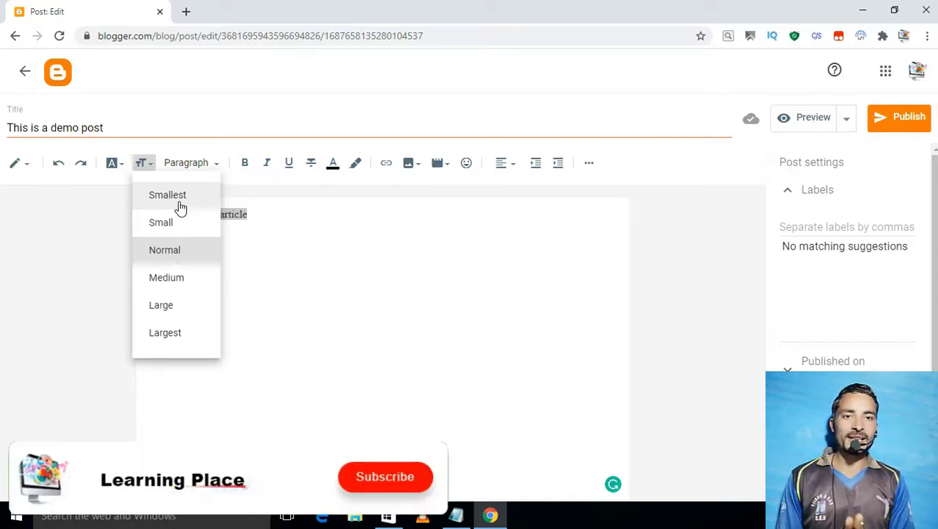
click(163, 337)
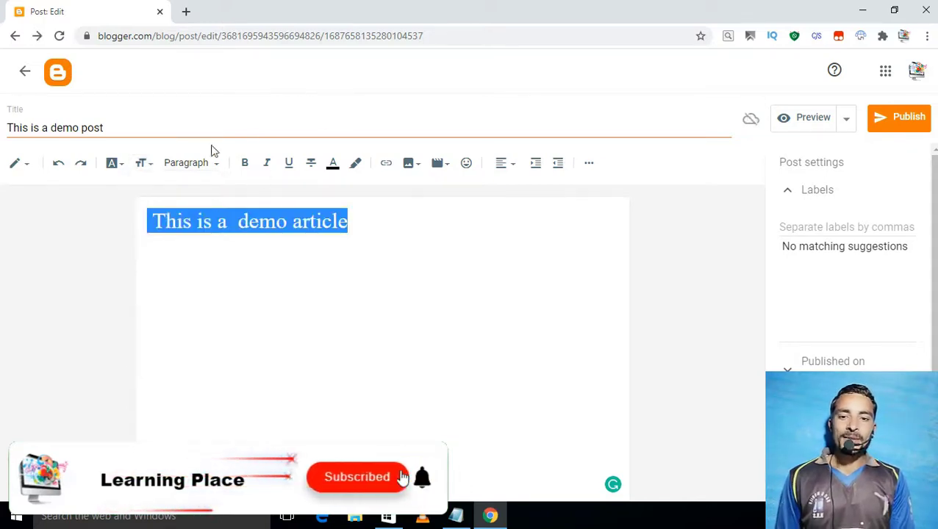
Apply the Heading style to the line "This is a demo article".
click(202, 164)
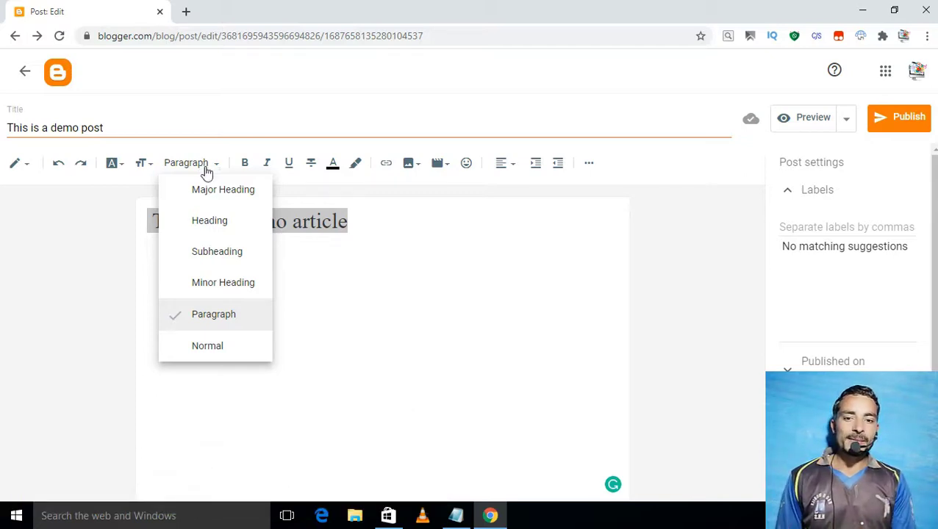
click(204, 215)
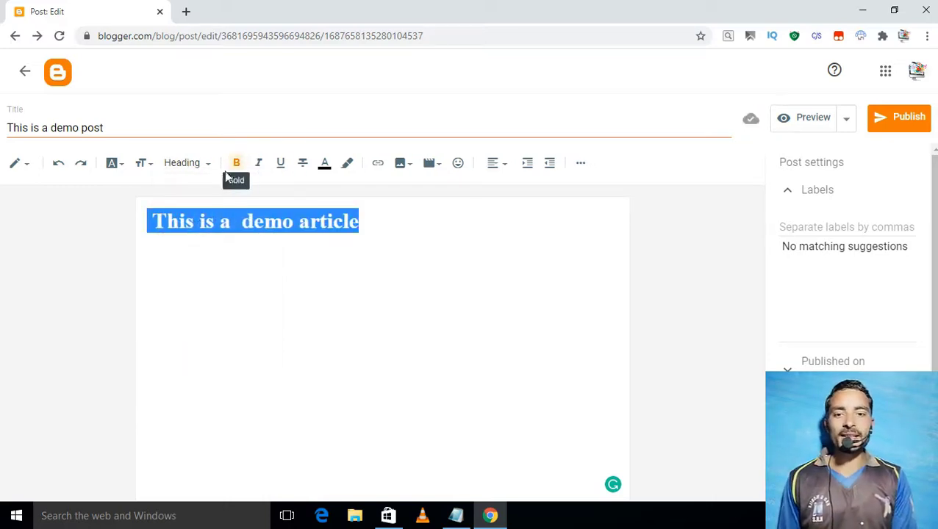
click(371, 210)
triple_click(270, 222)
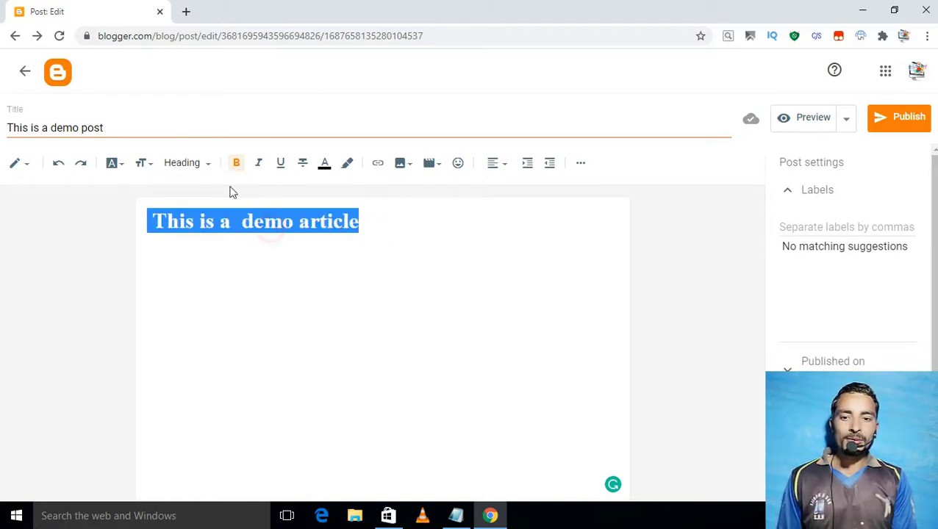
click(198, 170)
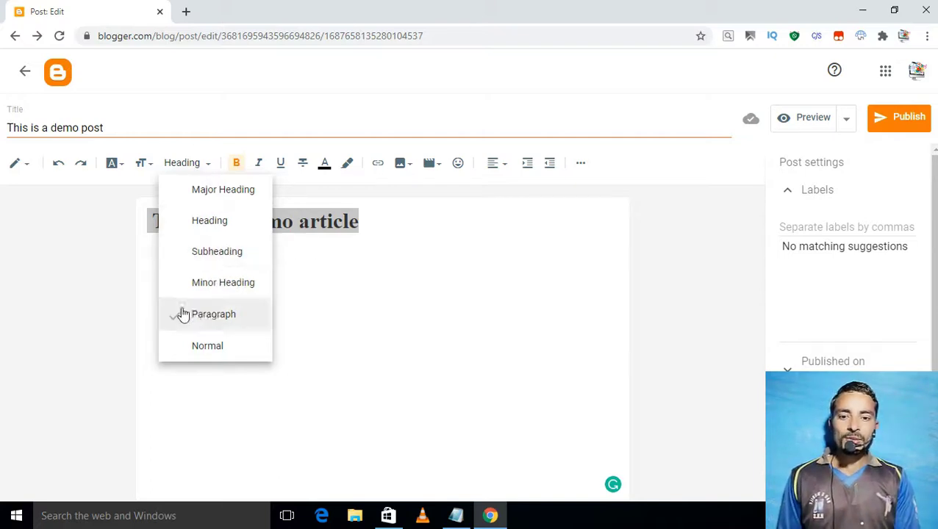
click(236, 219)
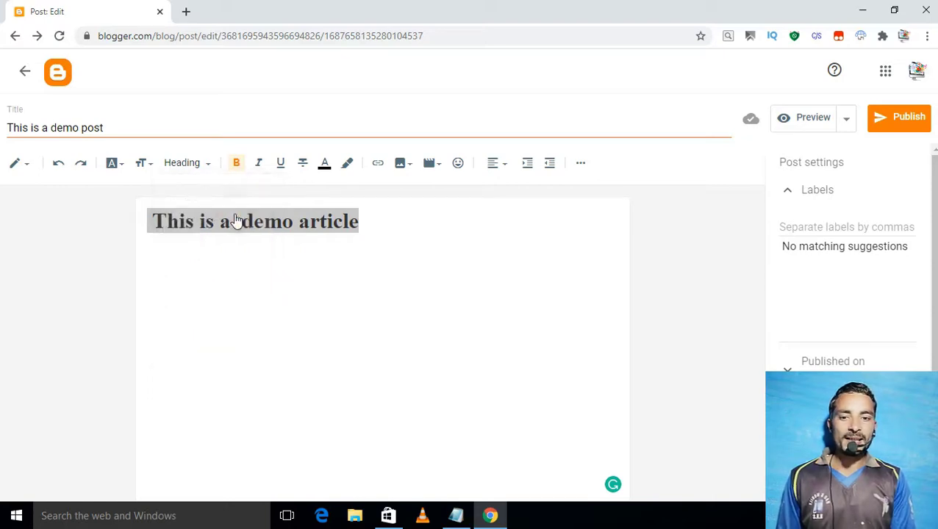
Set the body line's paragraph style to Normal and make its text bold.
click(143, 164)
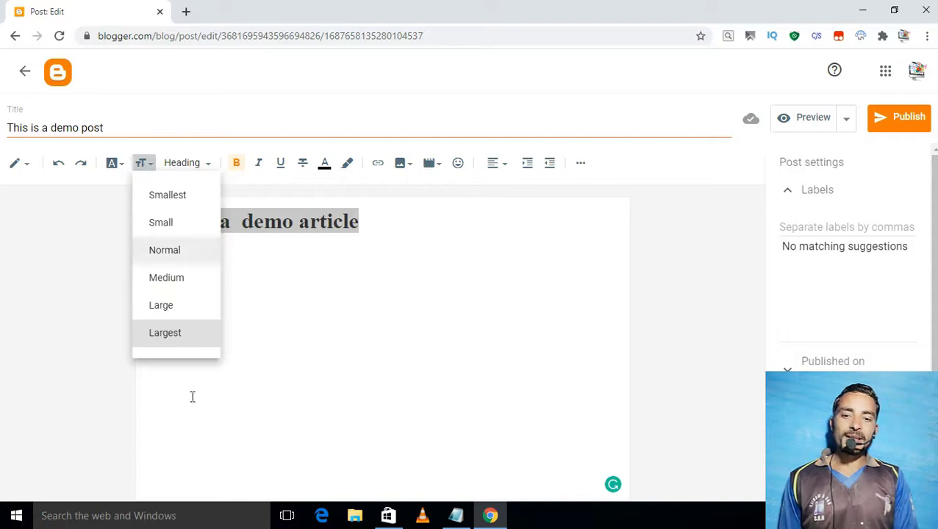
click(200, 164)
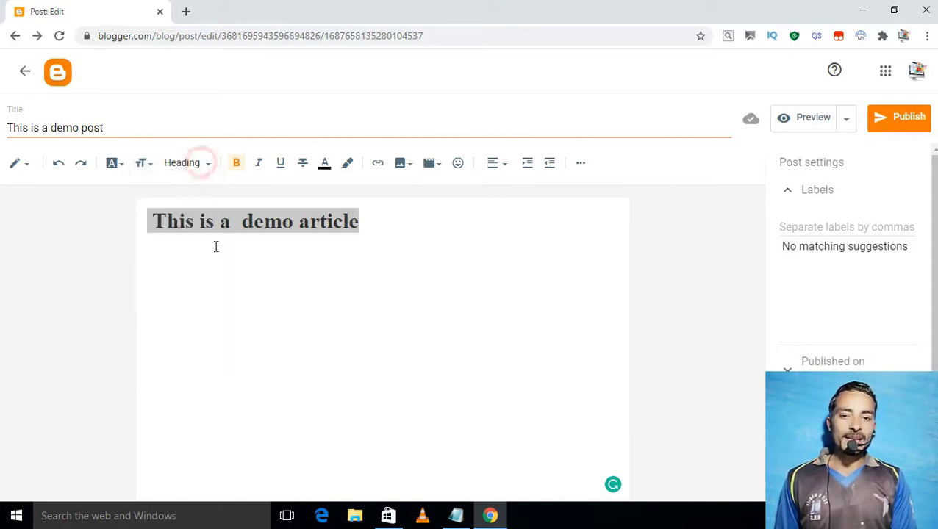
click(194, 167)
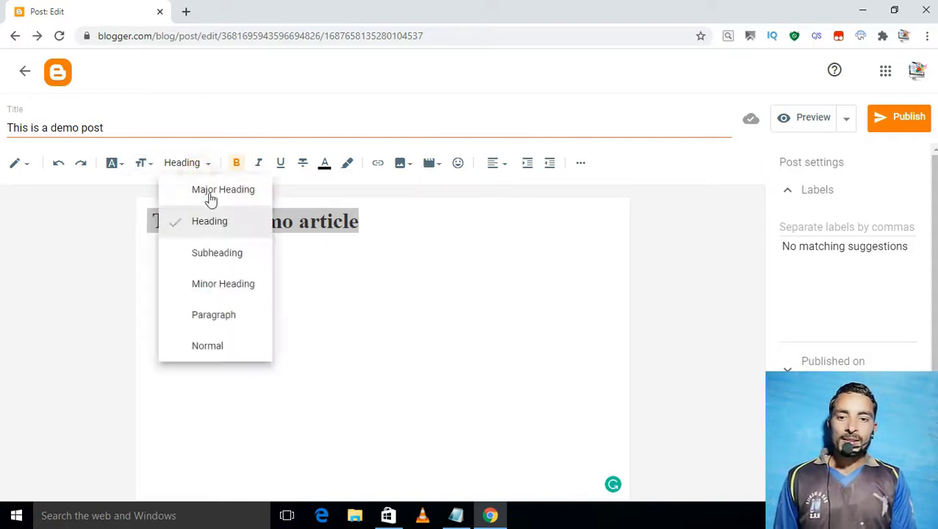
click(228, 343)
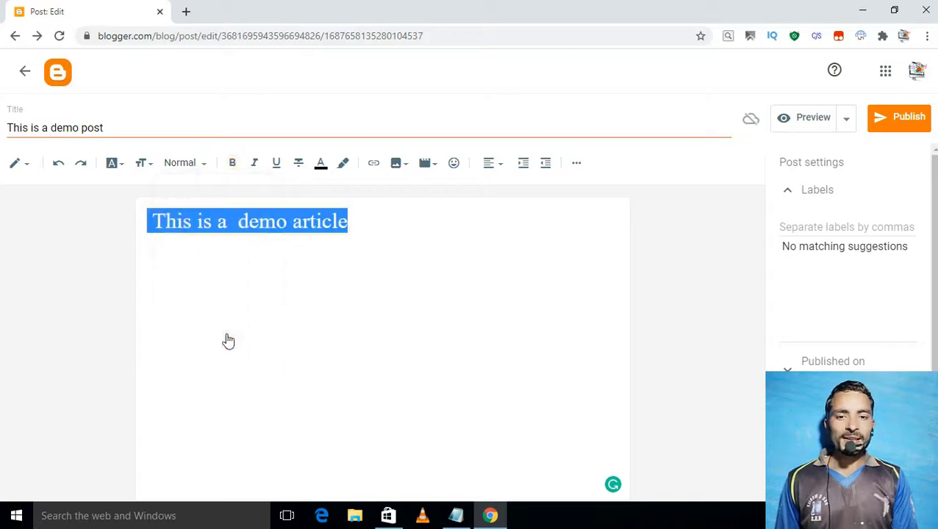
click(230, 164)
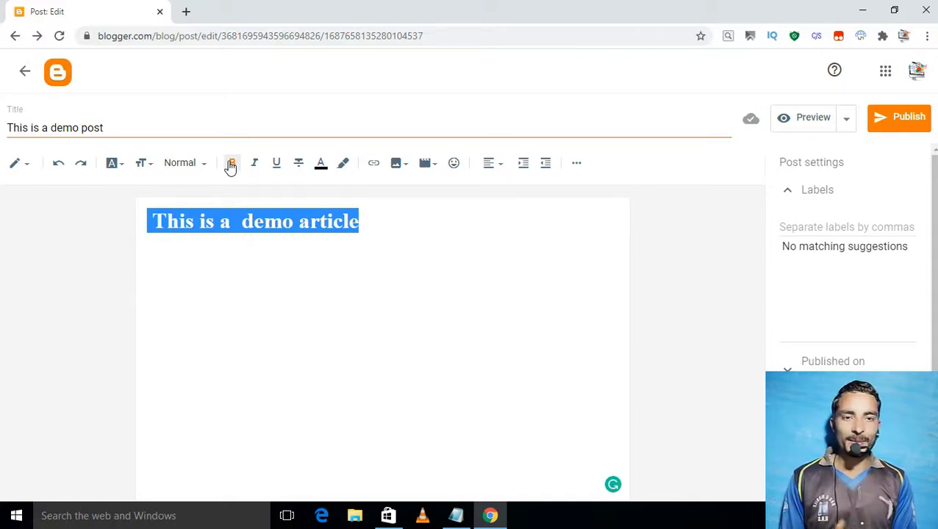
Make the selected body text italic, trying underline and strikethrough on it and removing both.
click(280, 162)
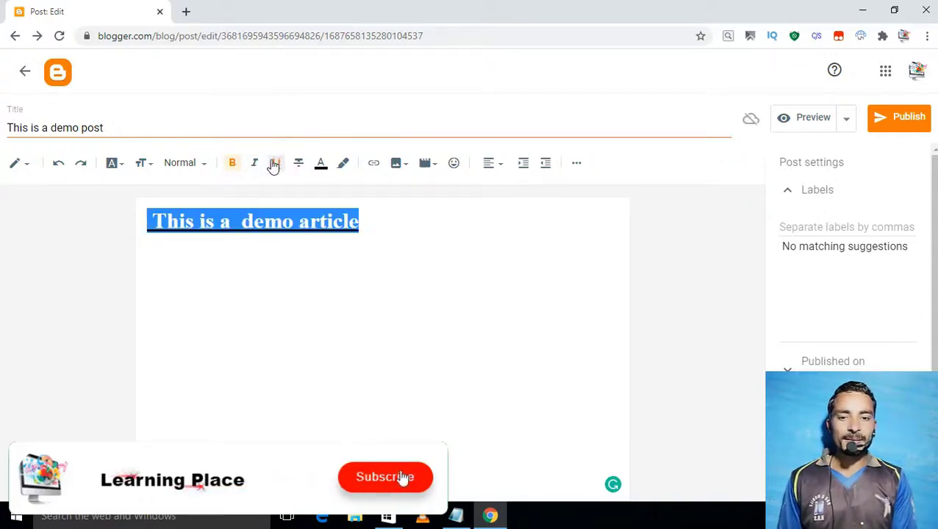
click(274, 164)
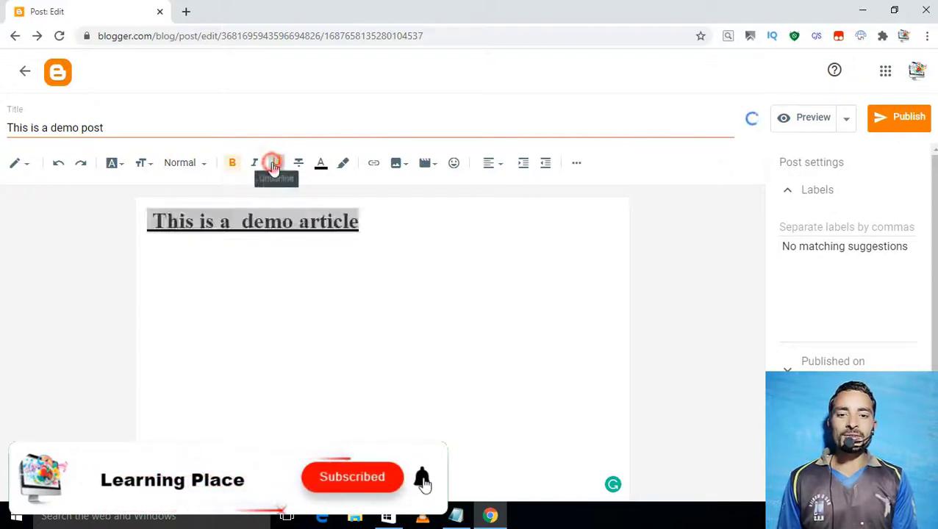
click(255, 165)
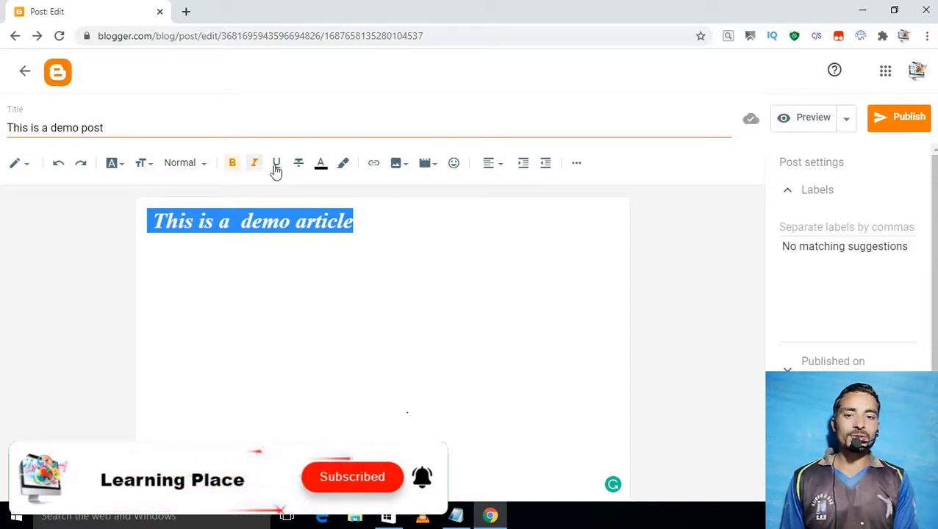
click(299, 164)
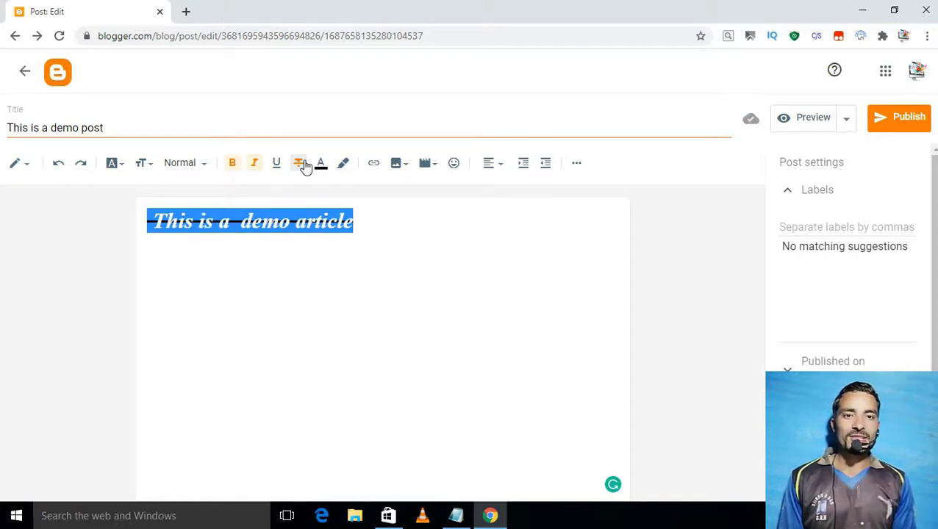
click(300, 163)
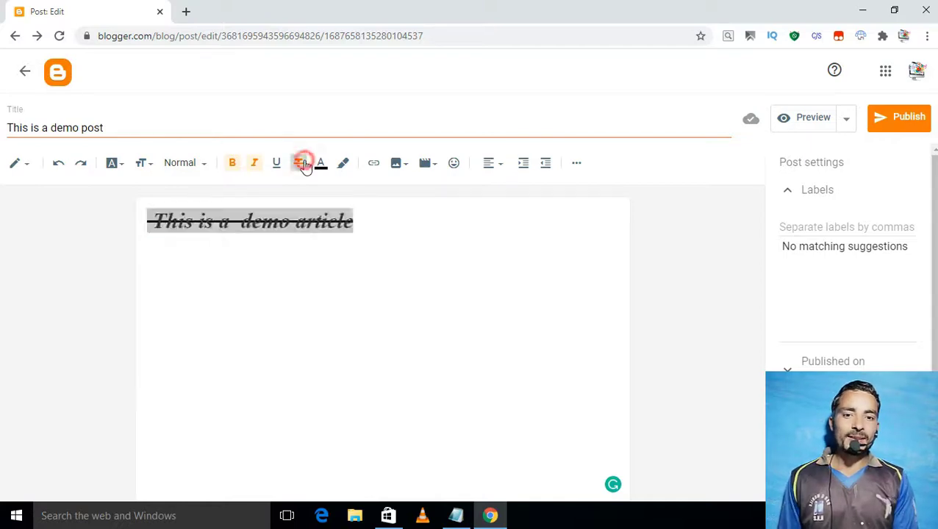
Set the text color of the whole body line to the dark grey beside black.
click(321, 165)
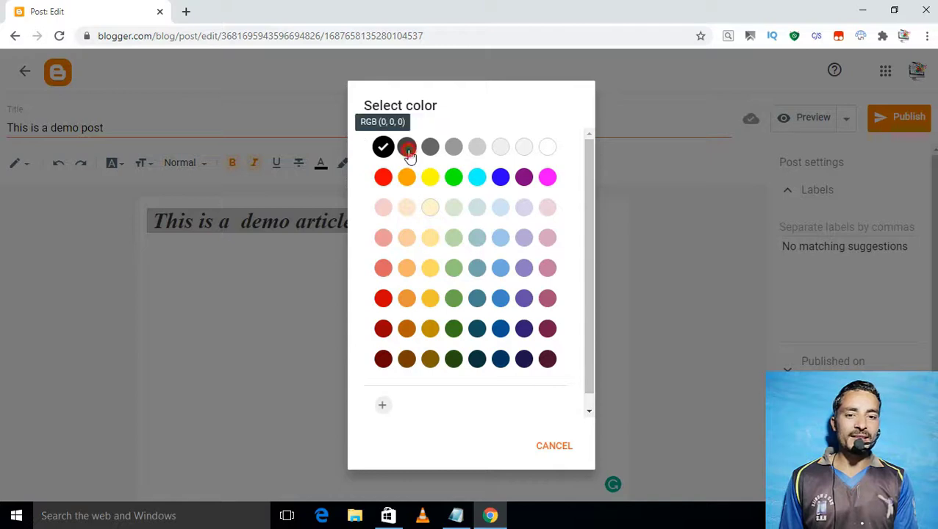
click(406, 148)
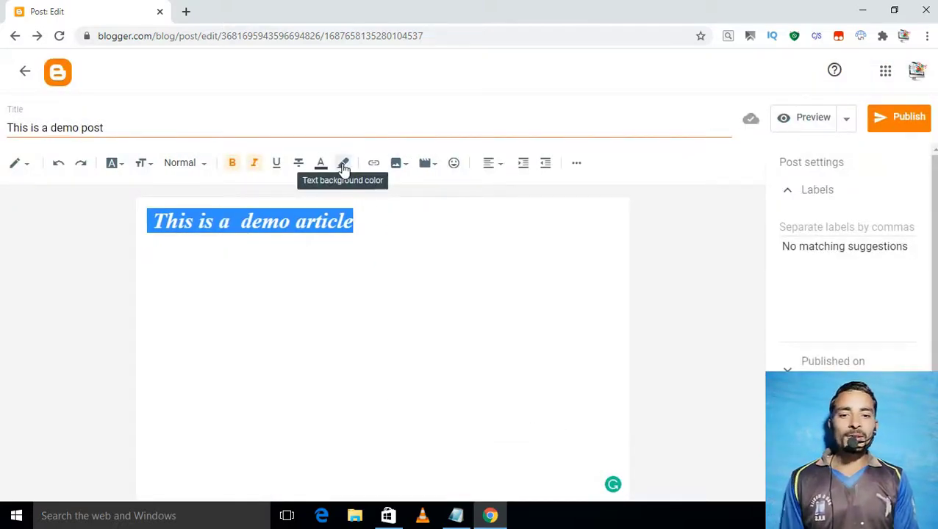
click(395, 250)
Give the word "demo" in the body line an orange text background color.
double_click(265, 218)
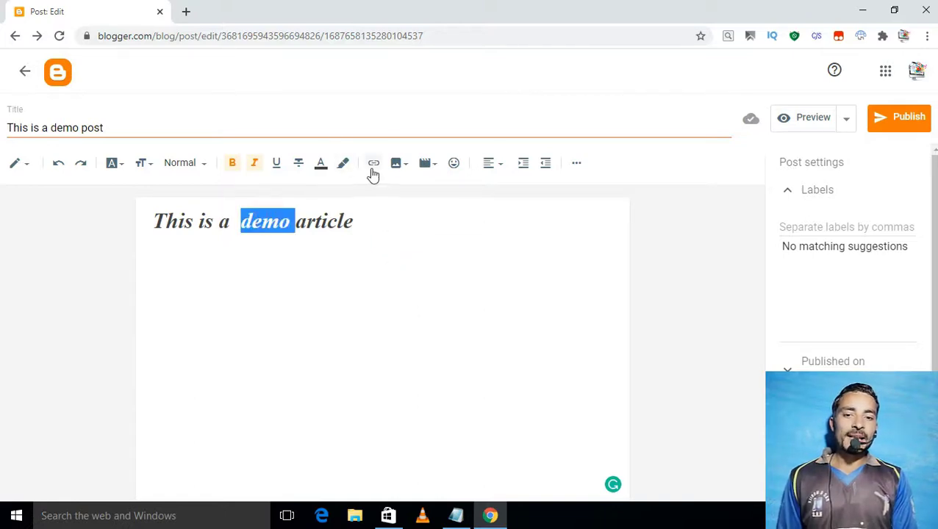
click(344, 164)
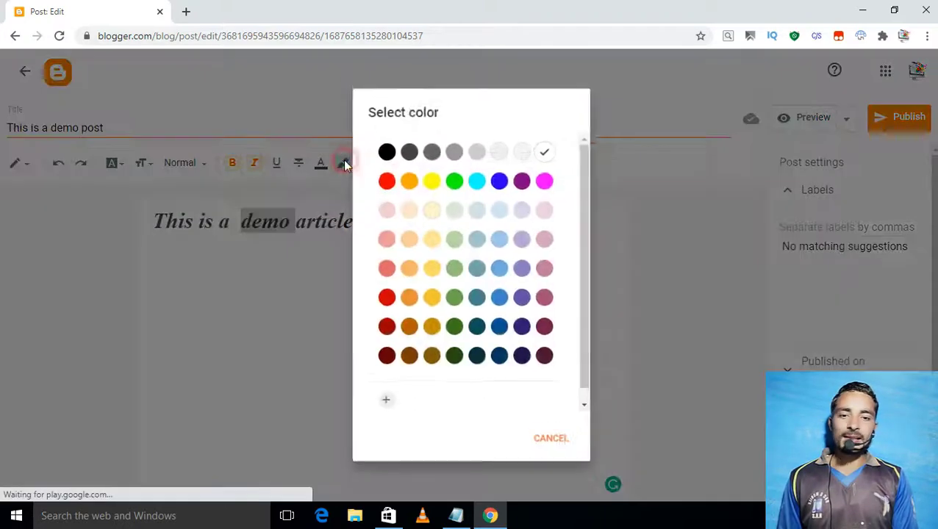
click(404, 179)
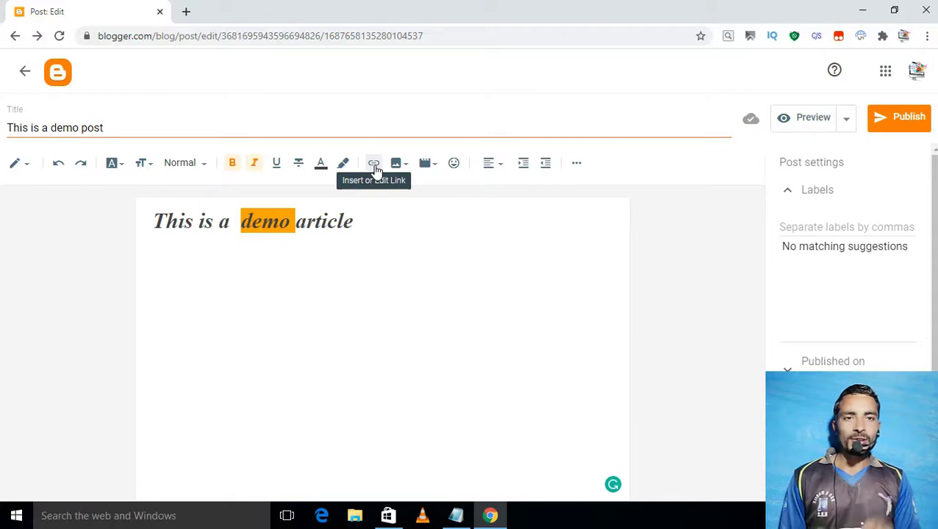
click(298, 215)
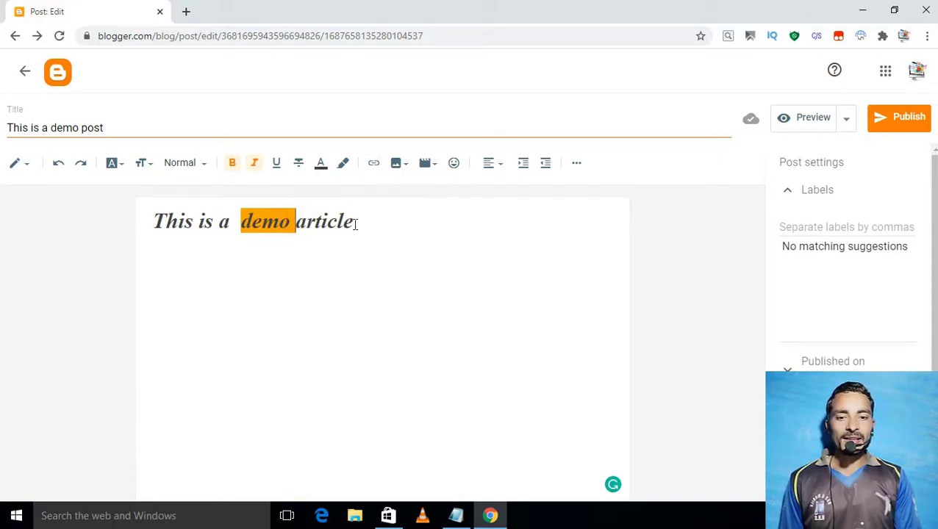
drag(352, 221, 296, 221)
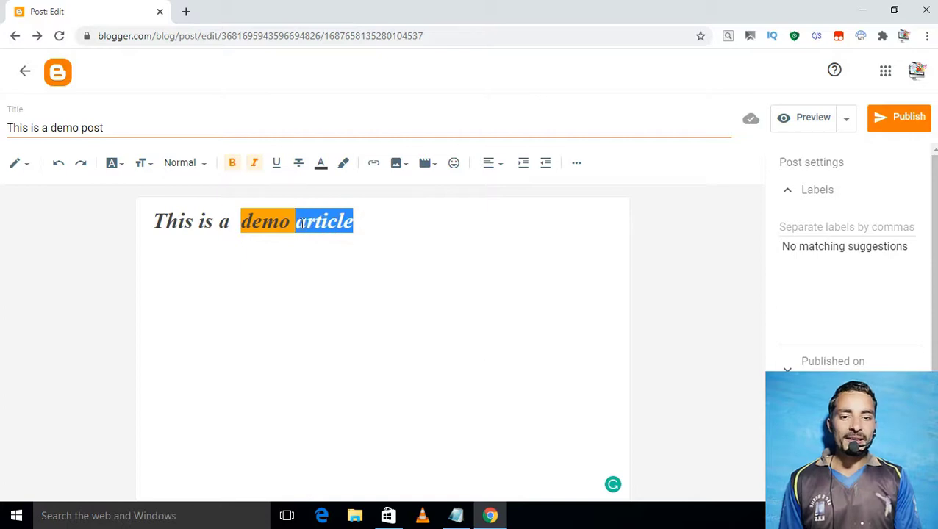
click(372, 163)
click(408, 266)
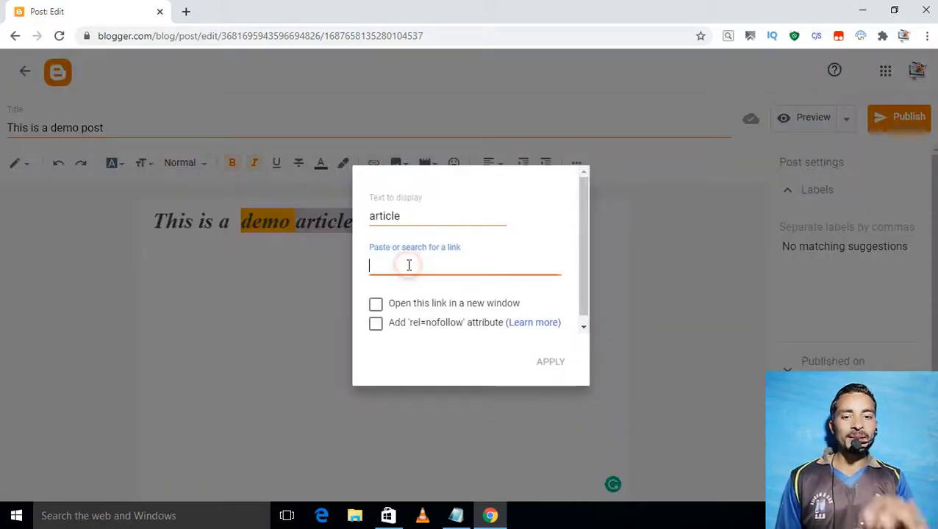
text(H)
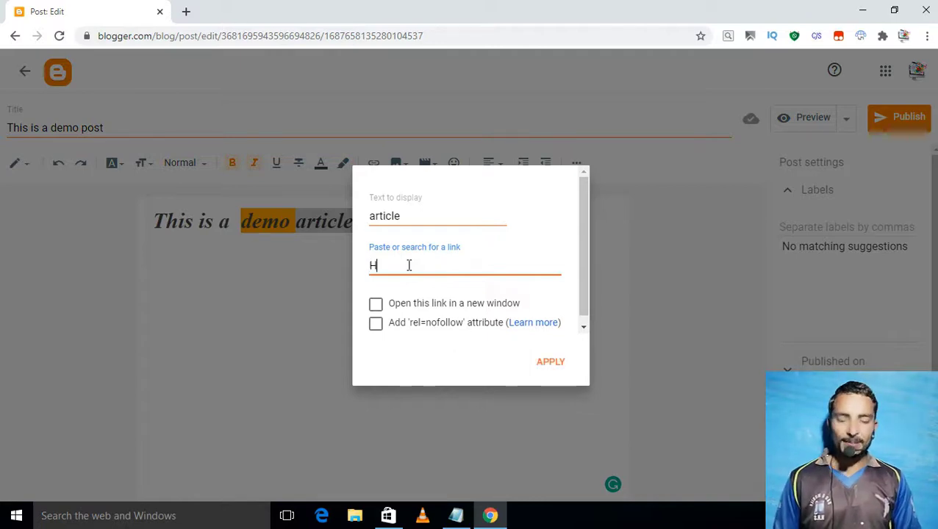
key(BackSpace)
text(httpa)
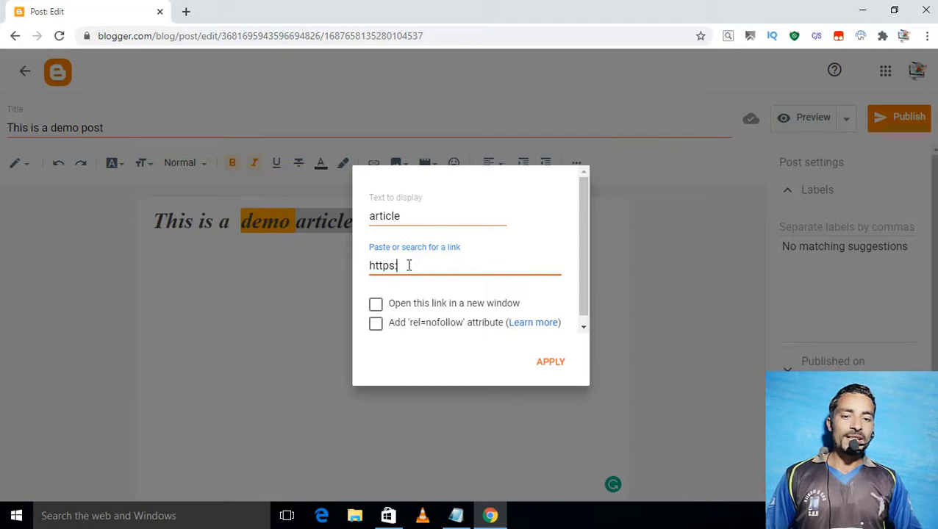
text(://youu)
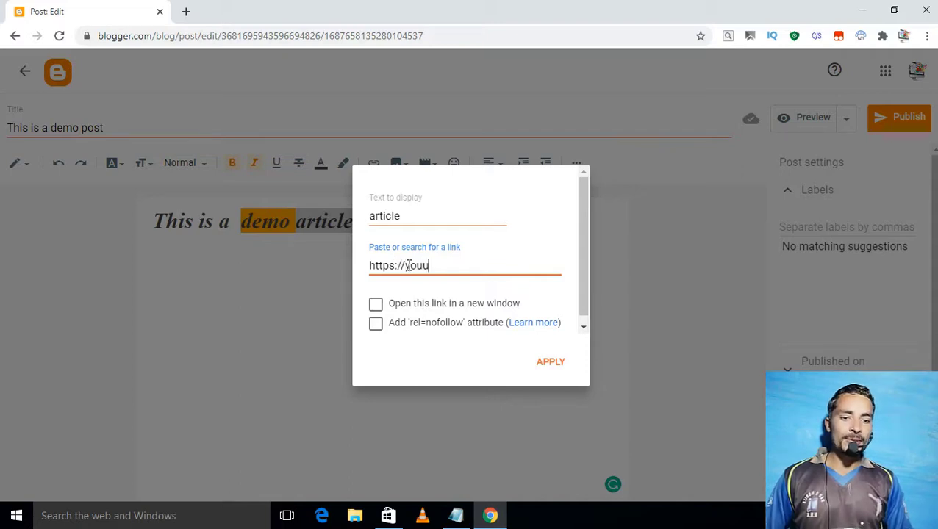
text(uberi)
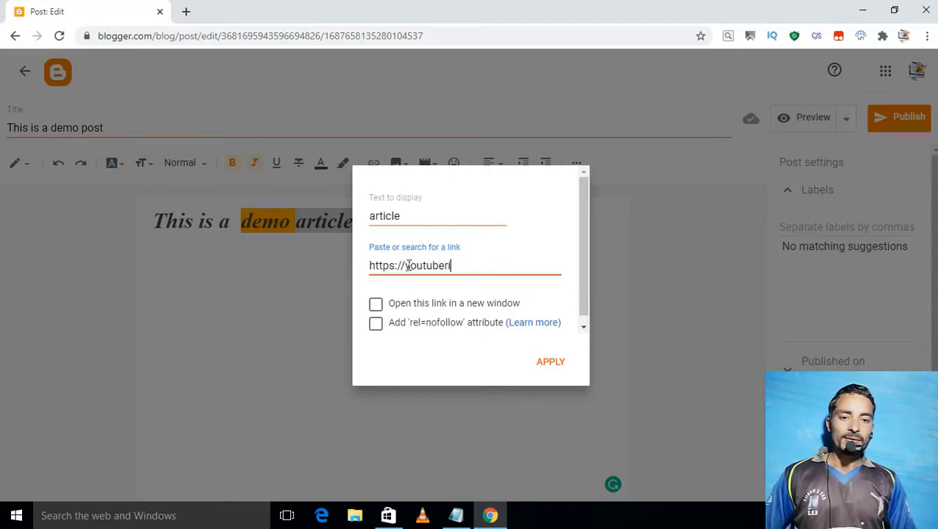
text(ew)
key(BackSpace)
key(BackSpace)
key(BackSpace)
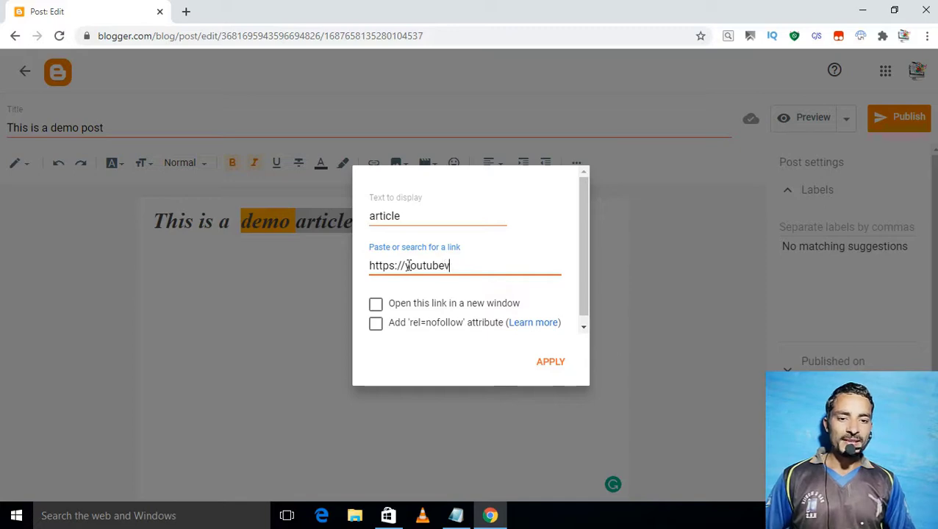
text(iew.com)
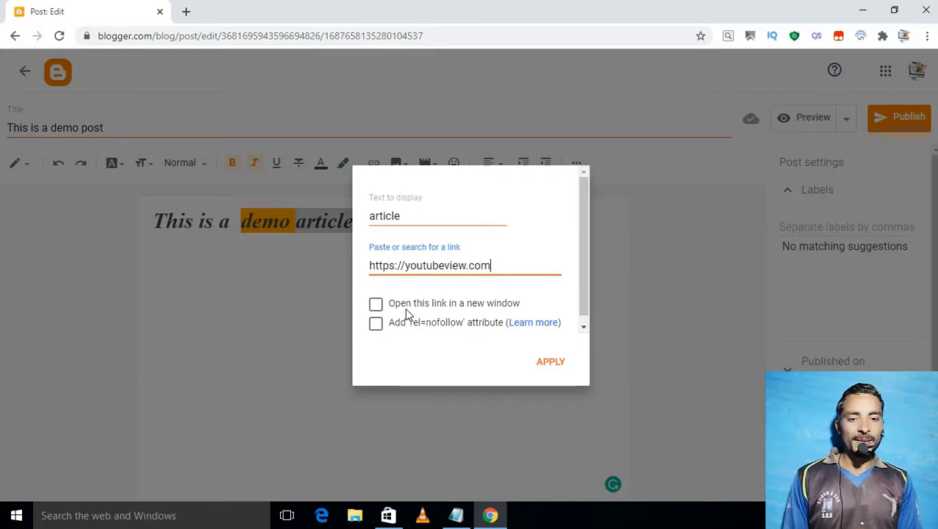
Set the link to open in a new window, leave the 'rel=nofollow' attribute off, and apply it.
click(378, 309)
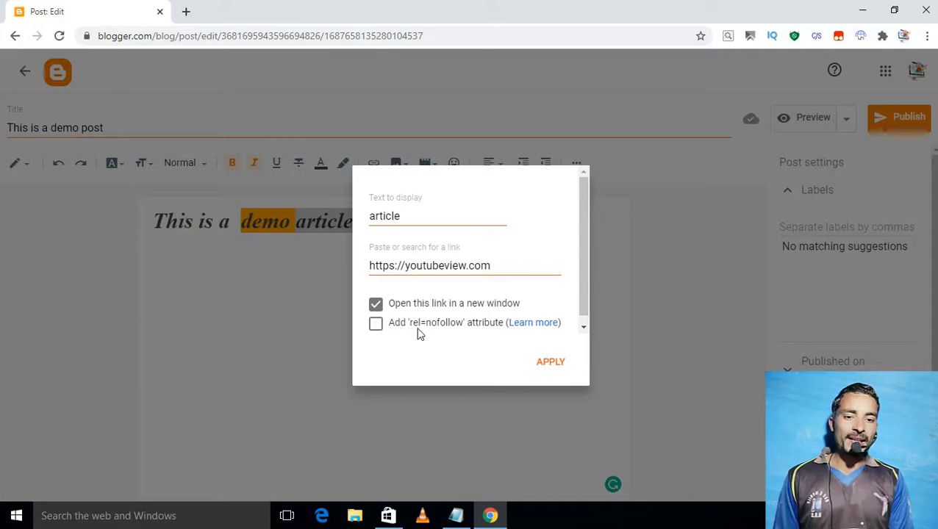
click(375, 326)
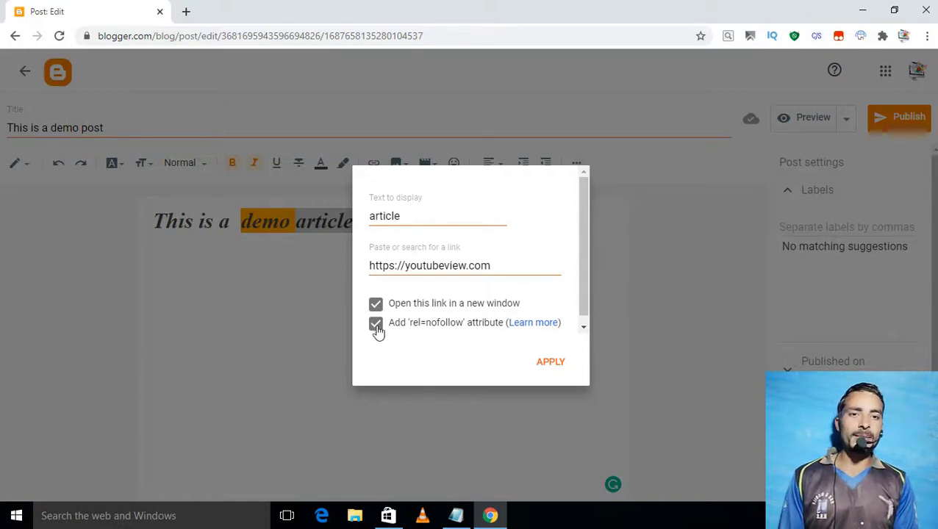
click(380, 330)
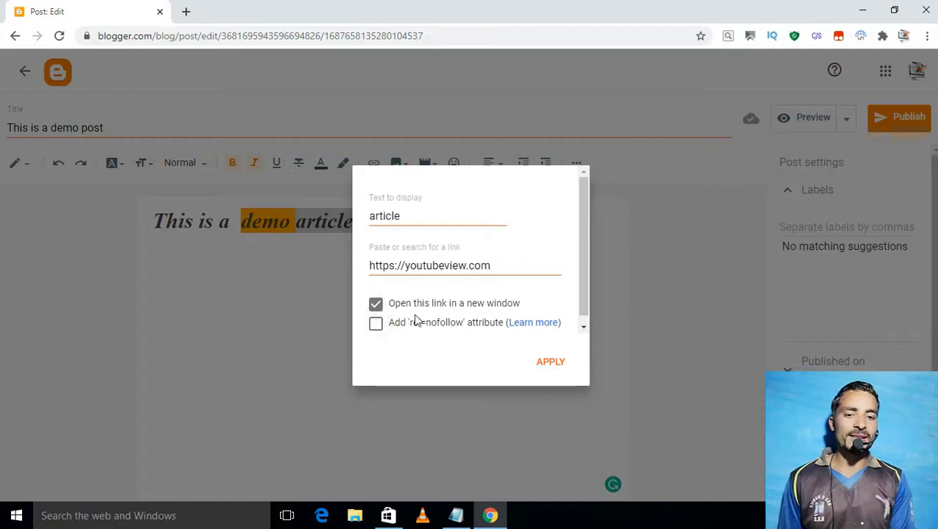
click(529, 361)
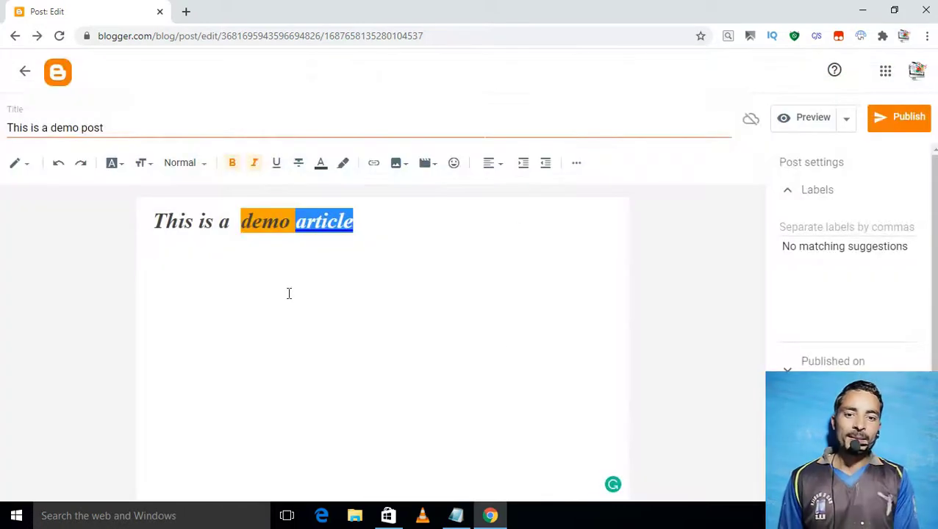
click(289, 294)
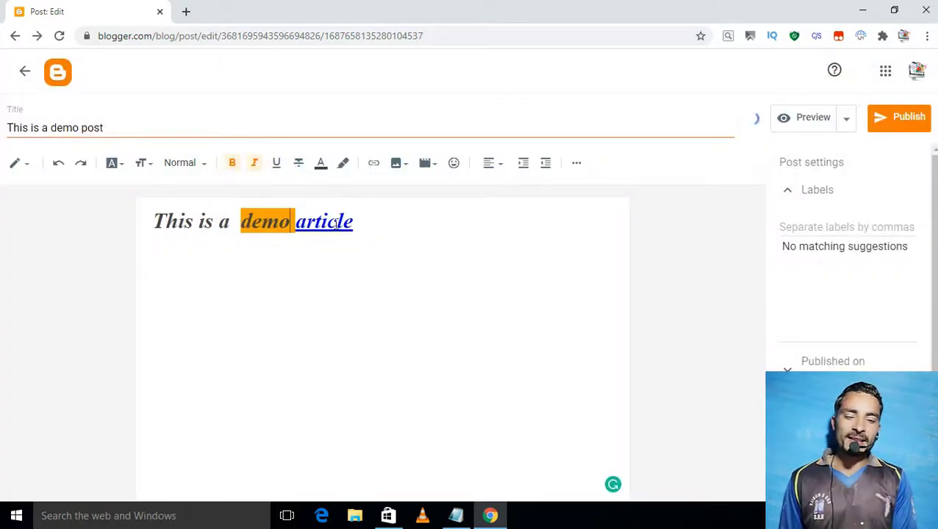
Preview the post to check the formatted body line and its link, and return to the editor.
click(814, 124)
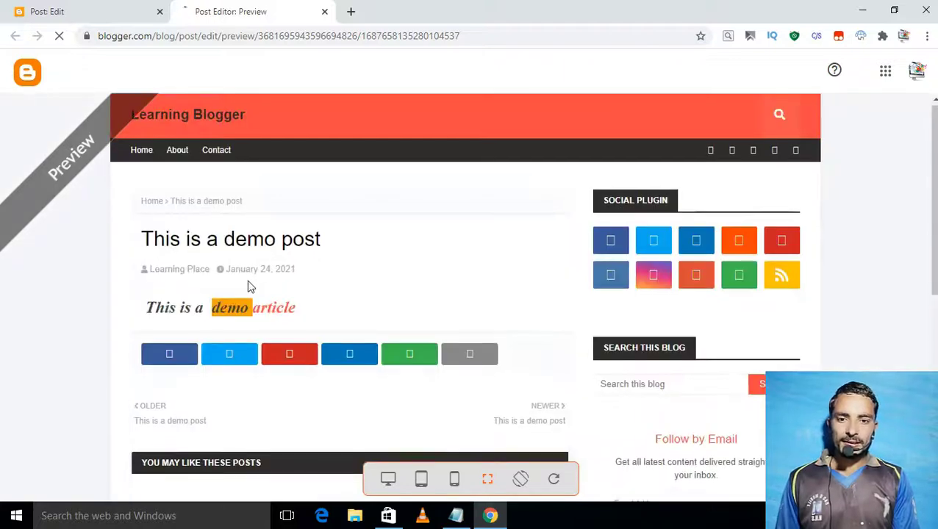
scroll(250, 288, down, 1)
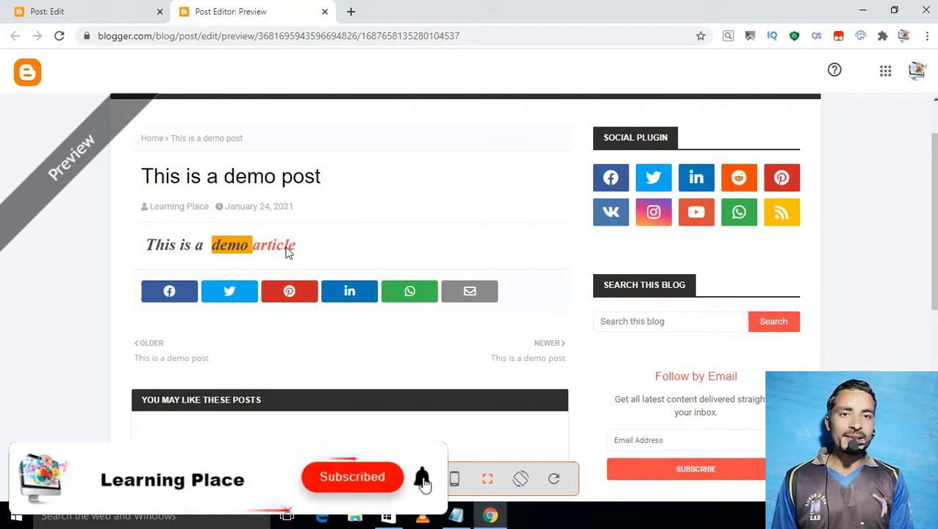
click(70, 9)
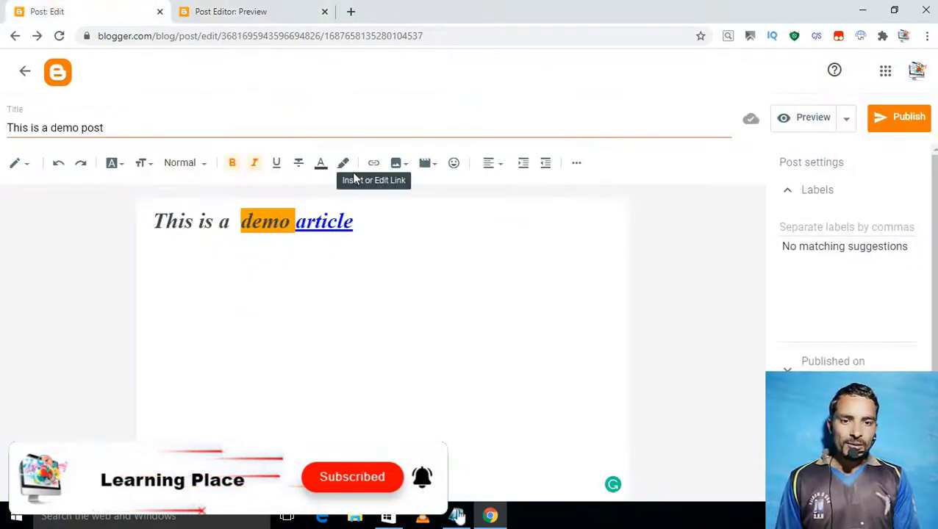
click(397, 164)
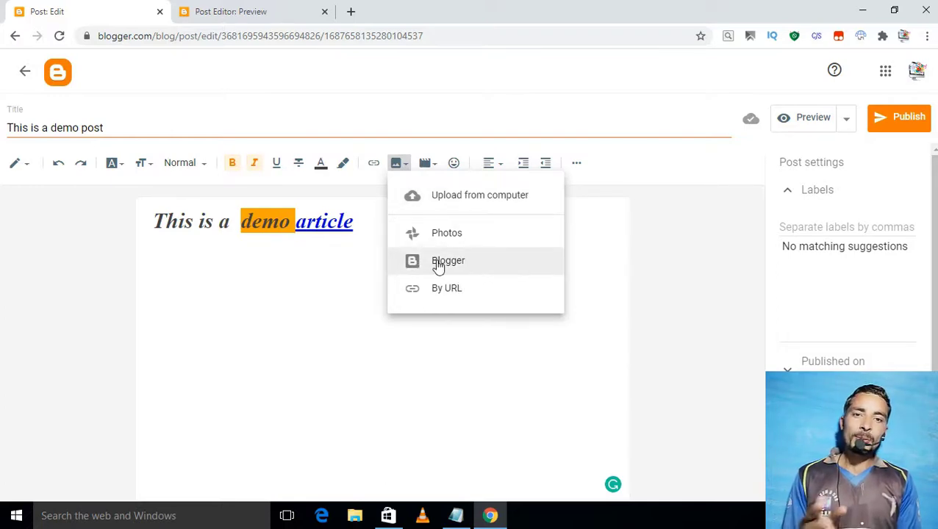
click(263, 21)
click(111, 11)
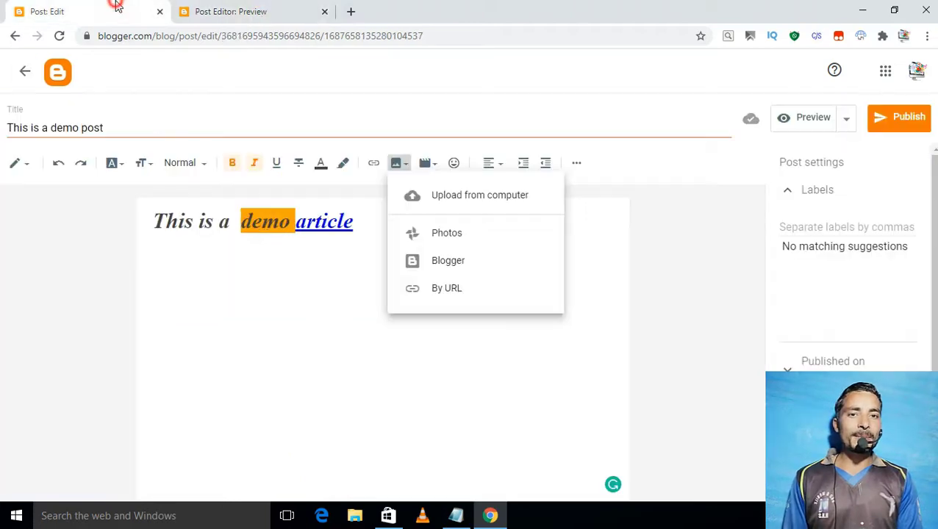
click(226, 6)
click(258, 36)
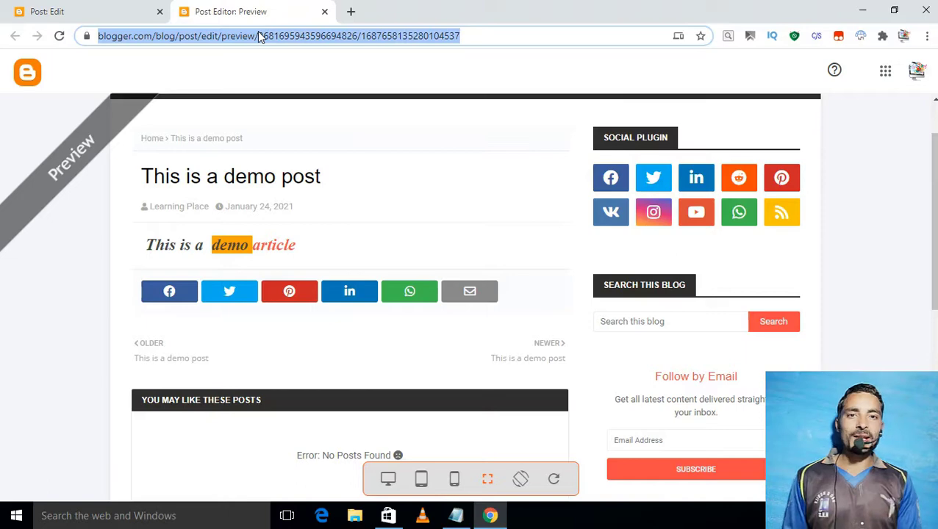
click(109, 9)
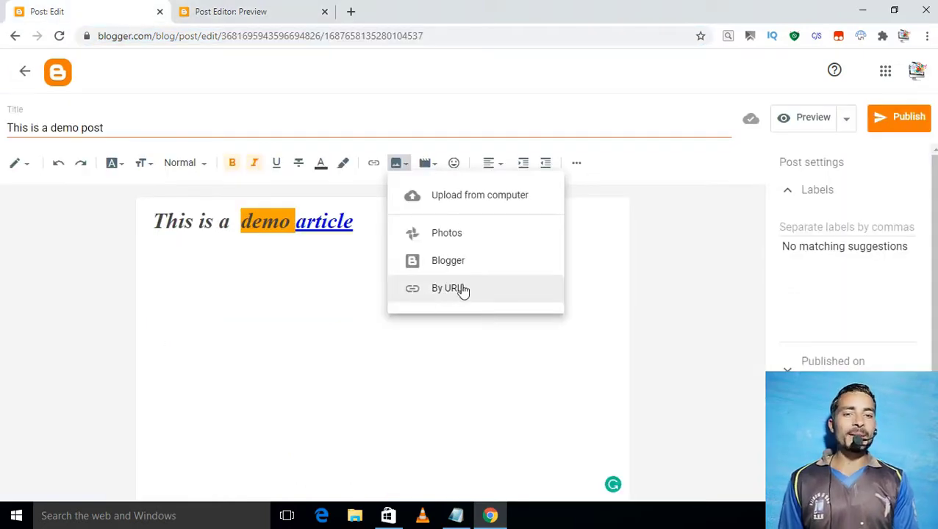
click(337, 266)
Start a new line below the body text and insert the image EAaGJYVBvKEhd.jpg uploaded from the computer's Downloads folder.
click(367, 225)
key(Return)
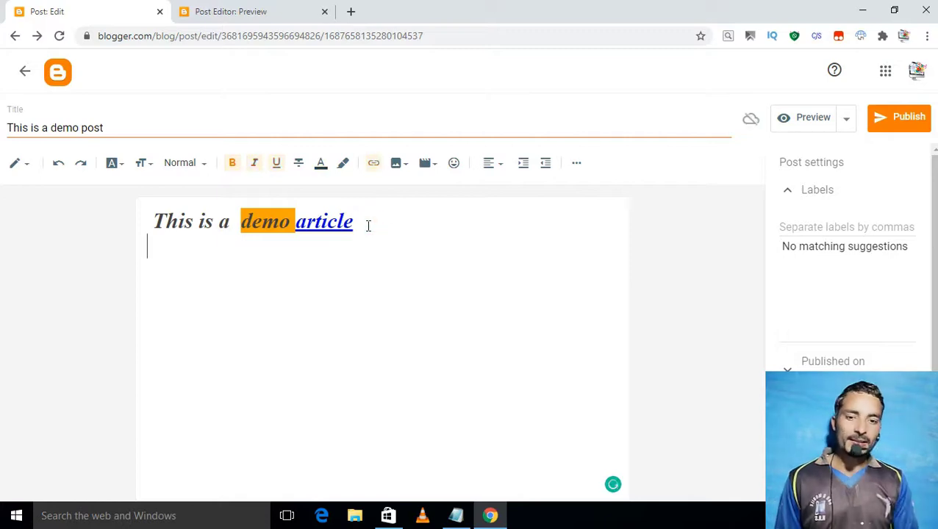
click(397, 165)
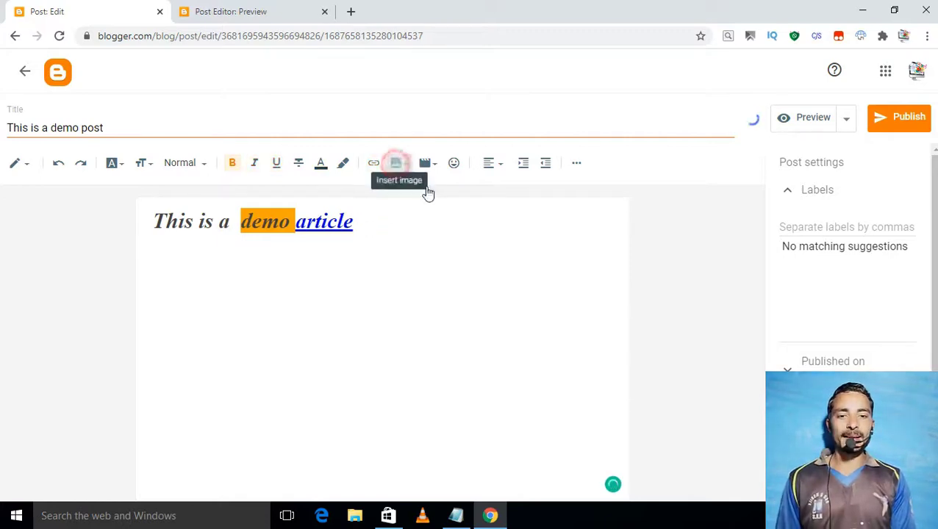
click(436, 195)
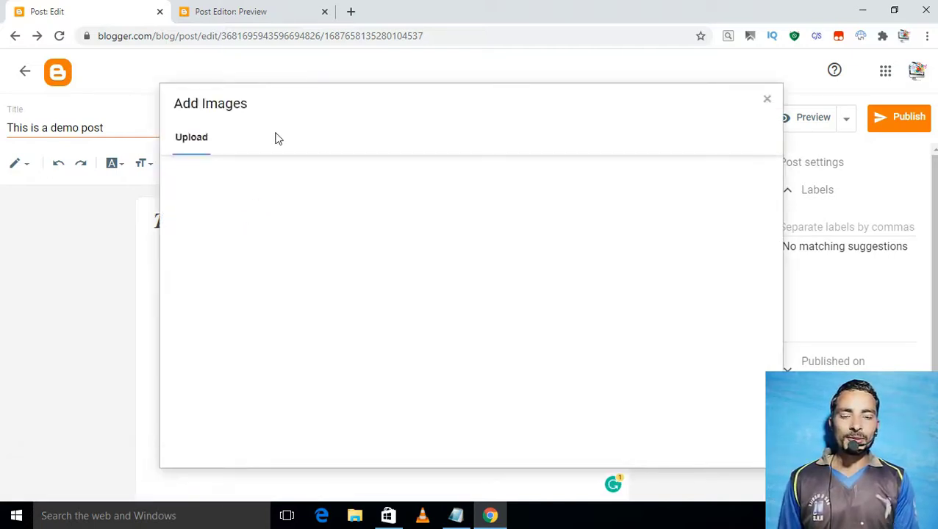
click(207, 179)
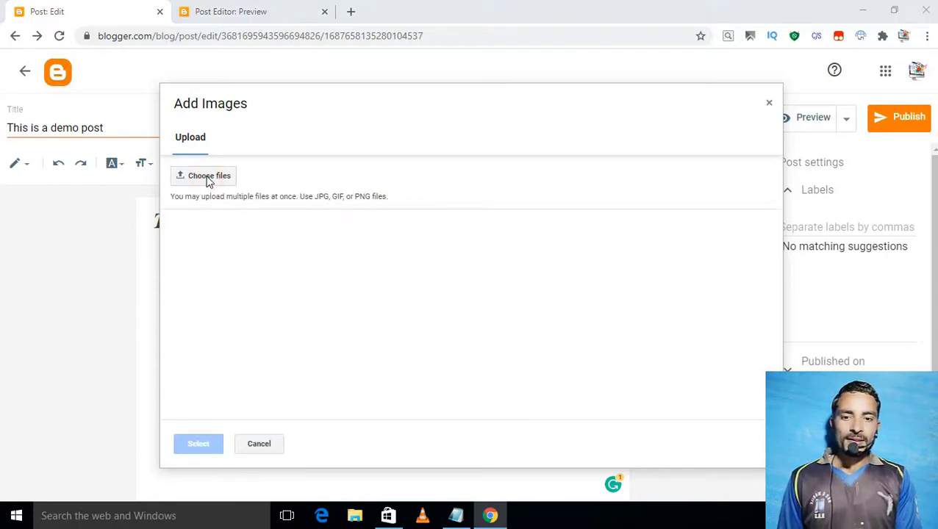
scroll(195, 144, down, 5)
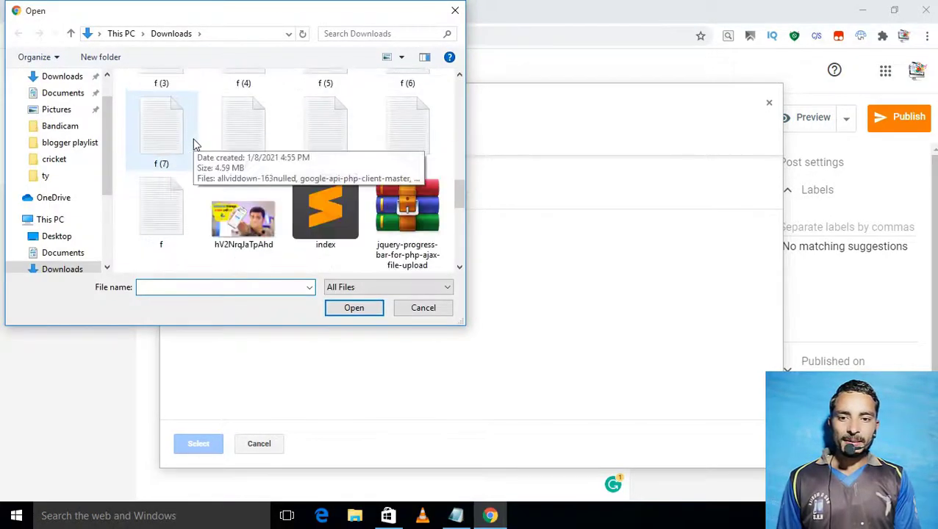
scroll(184, 169, down, 5)
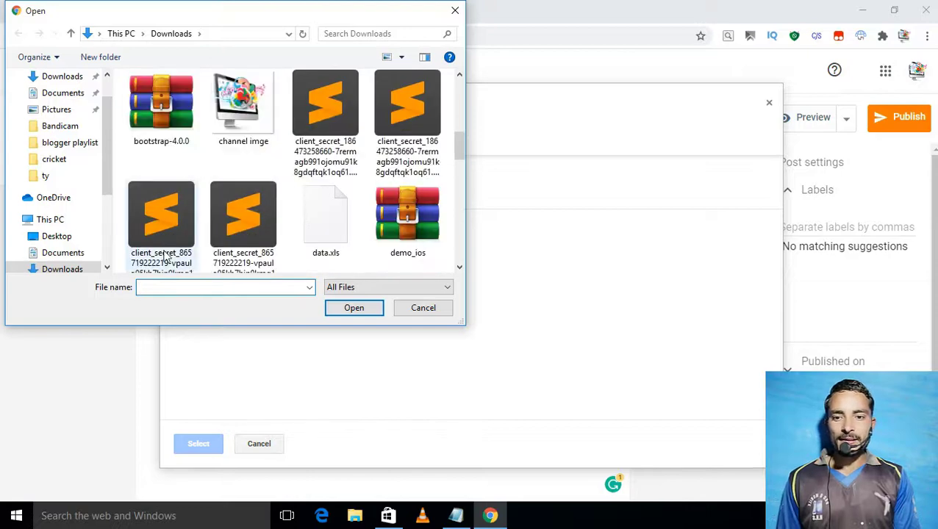
scroll(166, 257, down, 3)
double_click(162, 156)
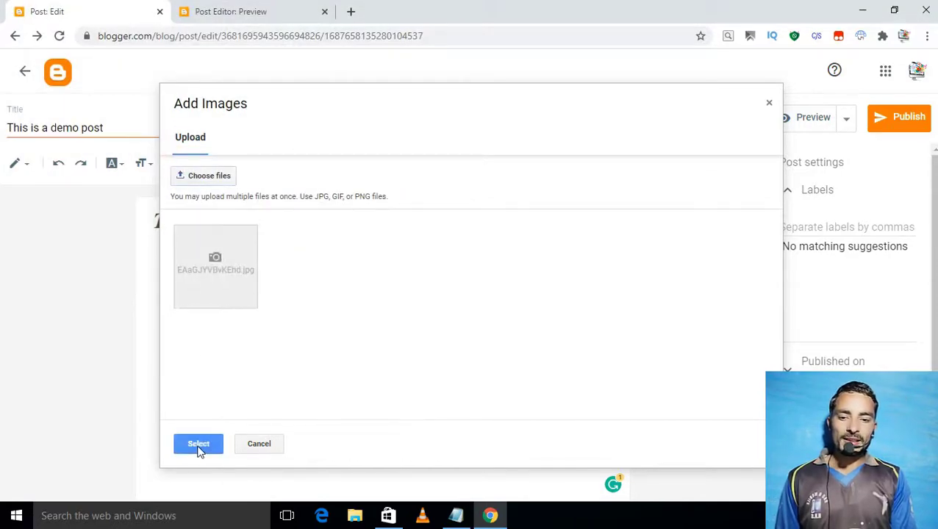
click(198, 445)
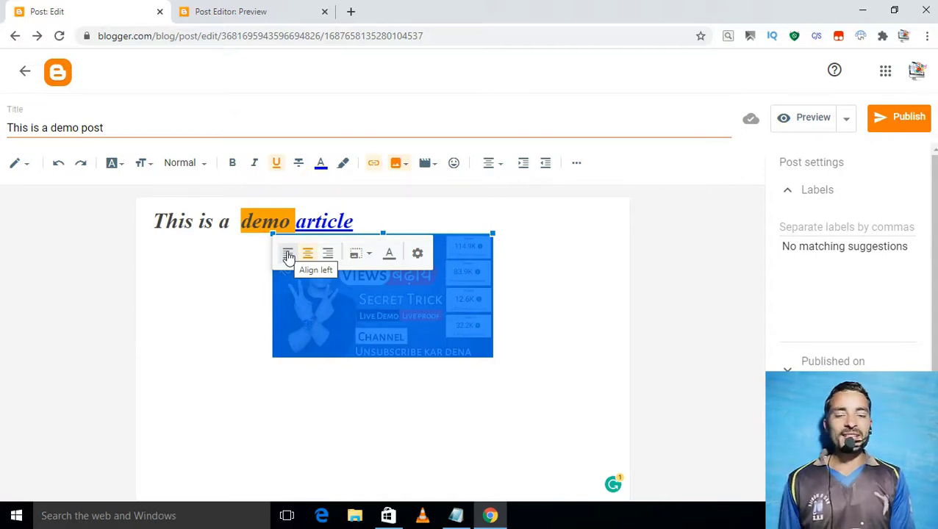
Try left and center alignment on the inserted image, and leave it right-aligned.
click(288, 255)
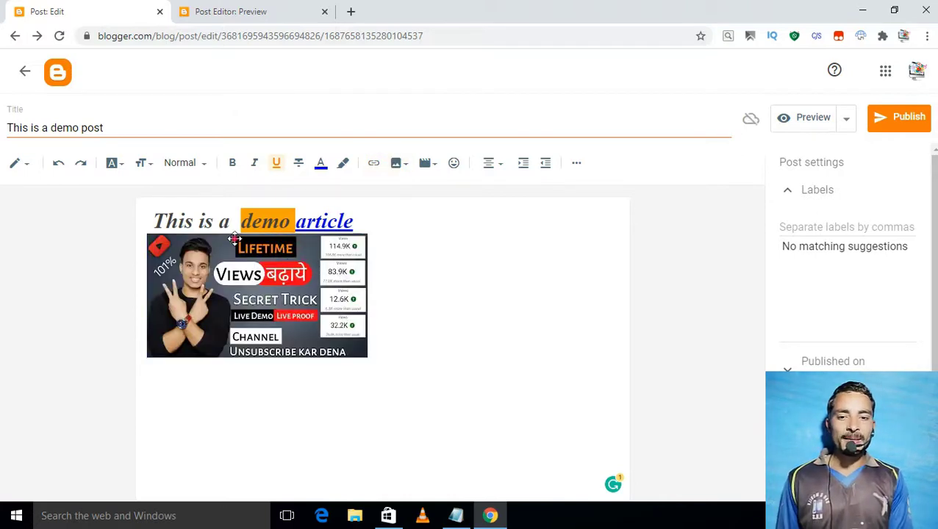
click(233, 239)
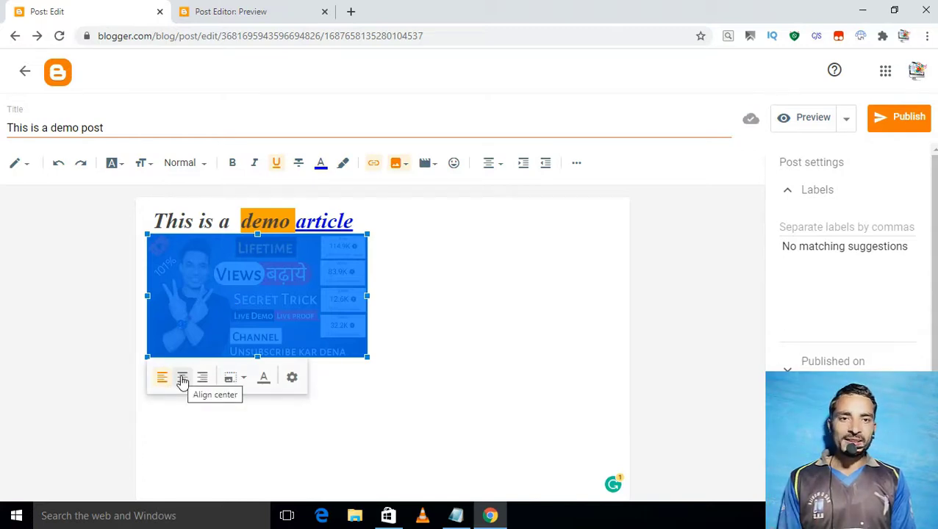
click(182, 378)
click(359, 330)
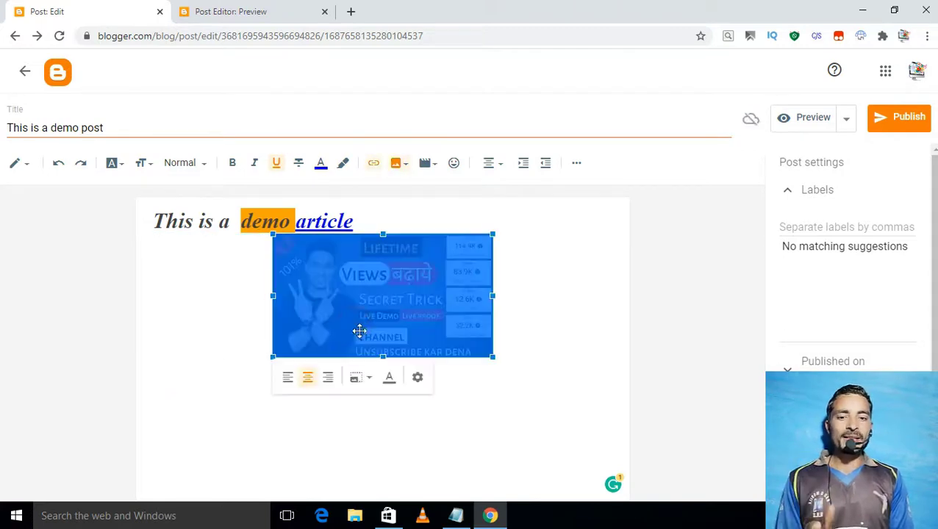
click(327, 378)
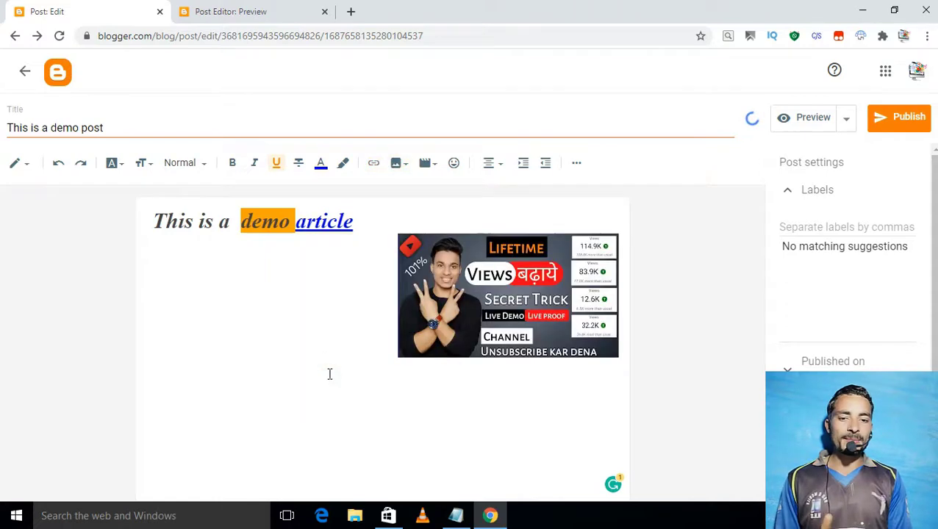
Set the right-aligned image to its Original size.
click(482, 320)
click(496, 381)
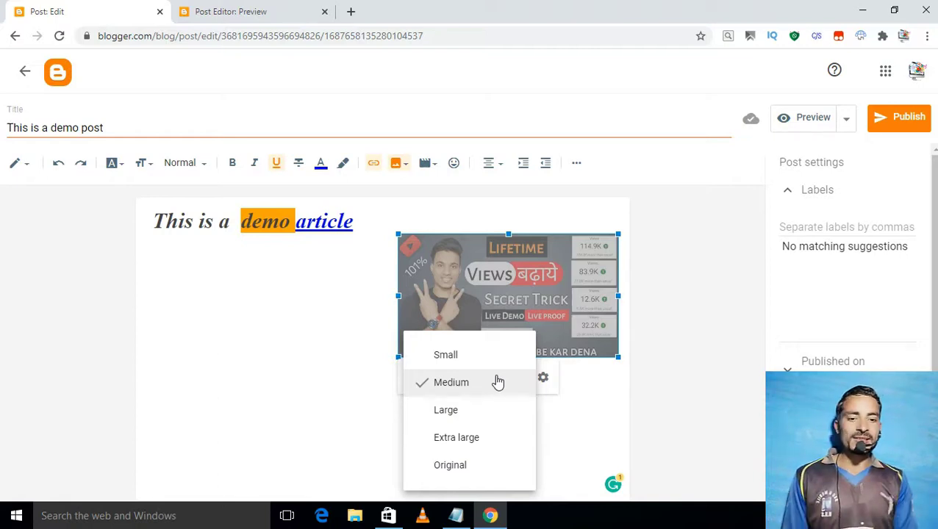
click(448, 460)
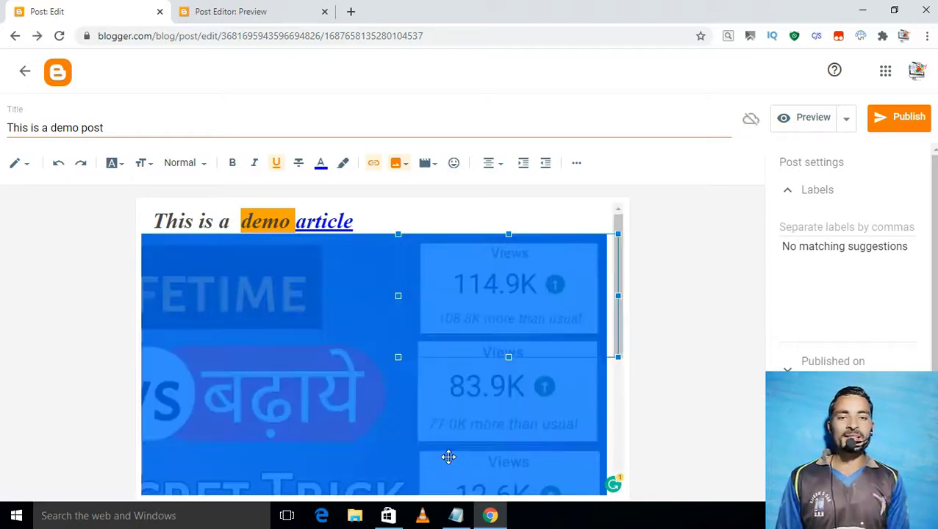
click(417, 433)
Set the image size to Large and turn on its caption.
scroll(368, 291, down, 3)
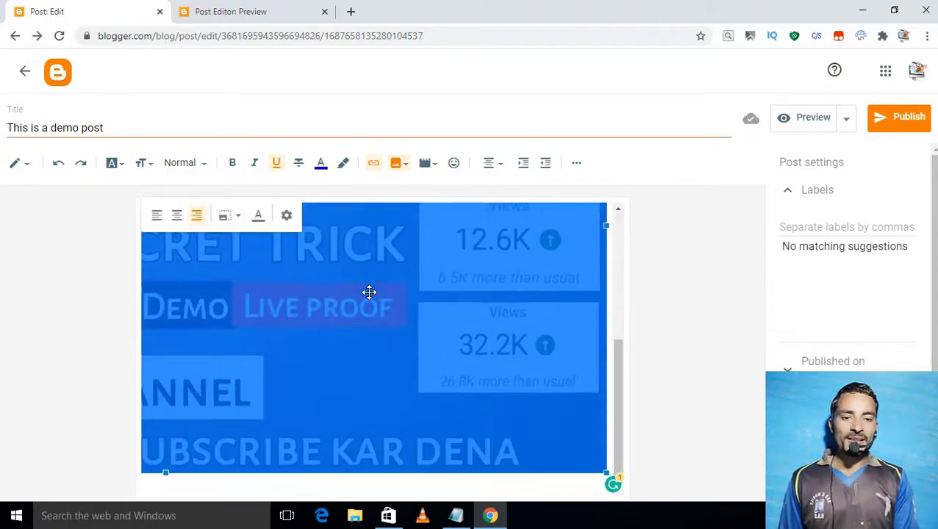
click(230, 216)
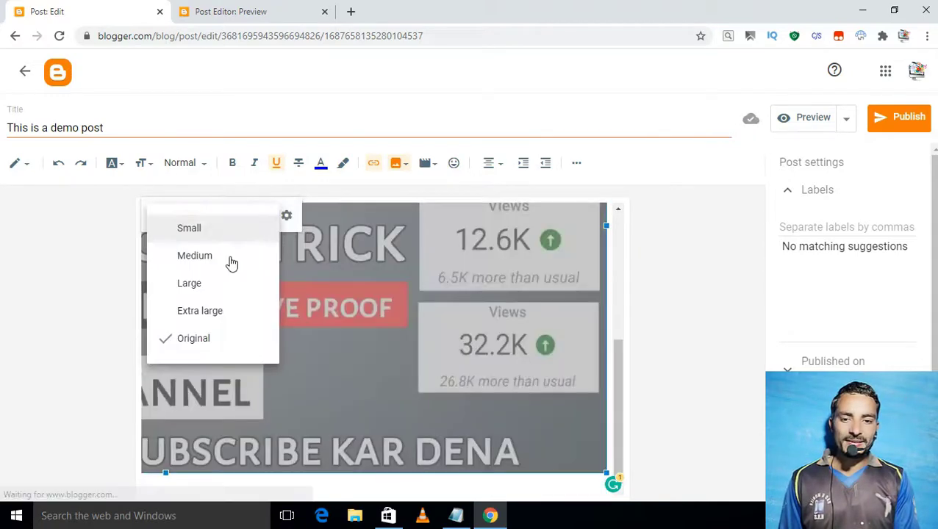
click(214, 284)
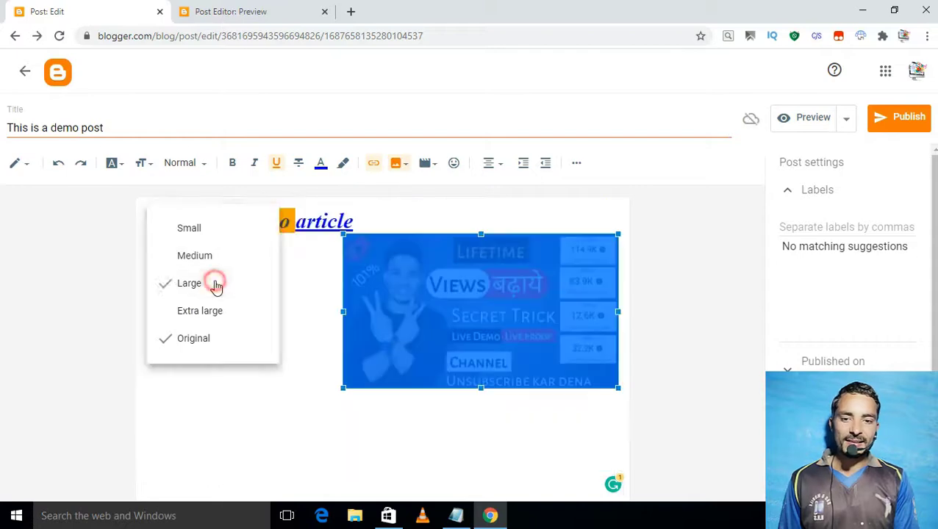
click(416, 248)
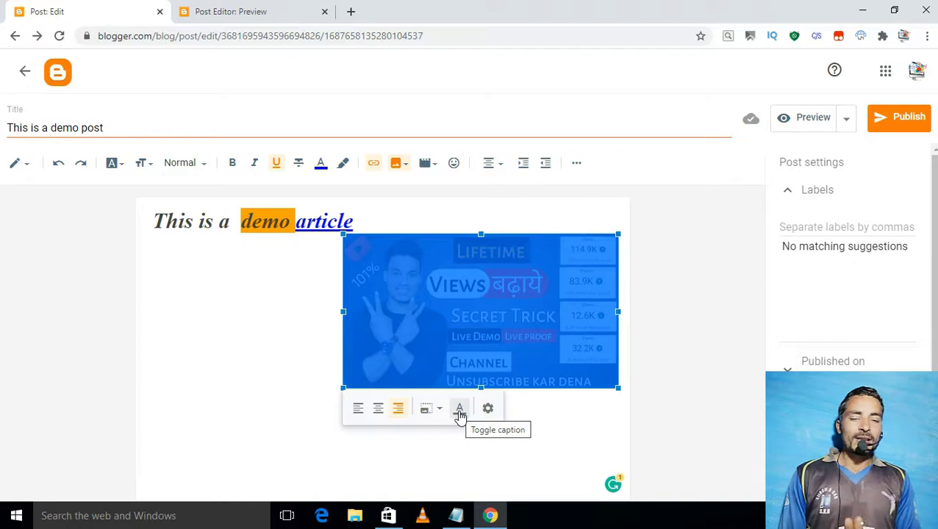
click(459, 412)
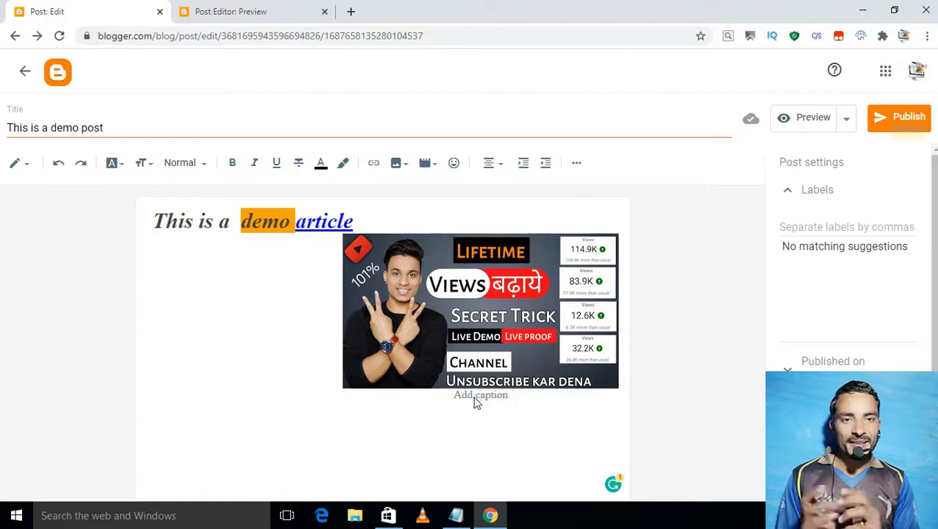
Examine the image's alt text, title text and size settings, cancel them, and view the sources for inserting a video.
click(464, 359)
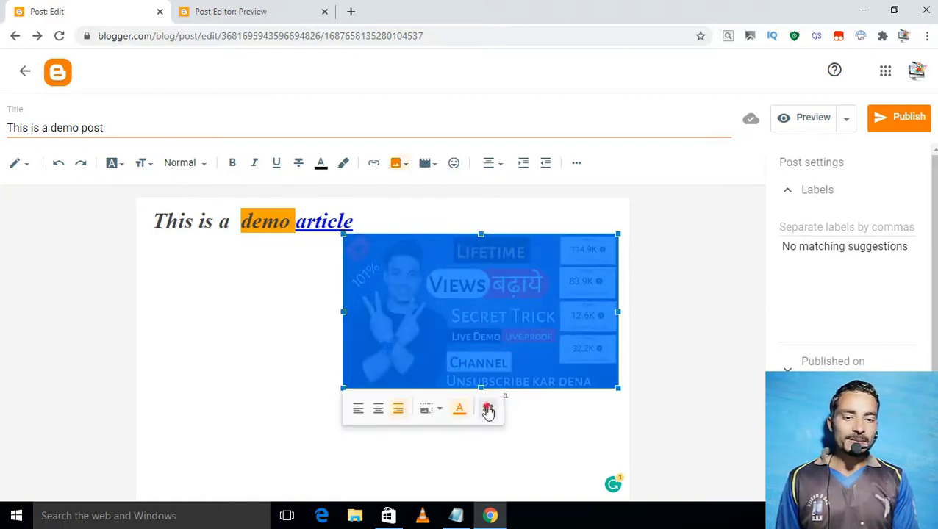
click(485, 406)
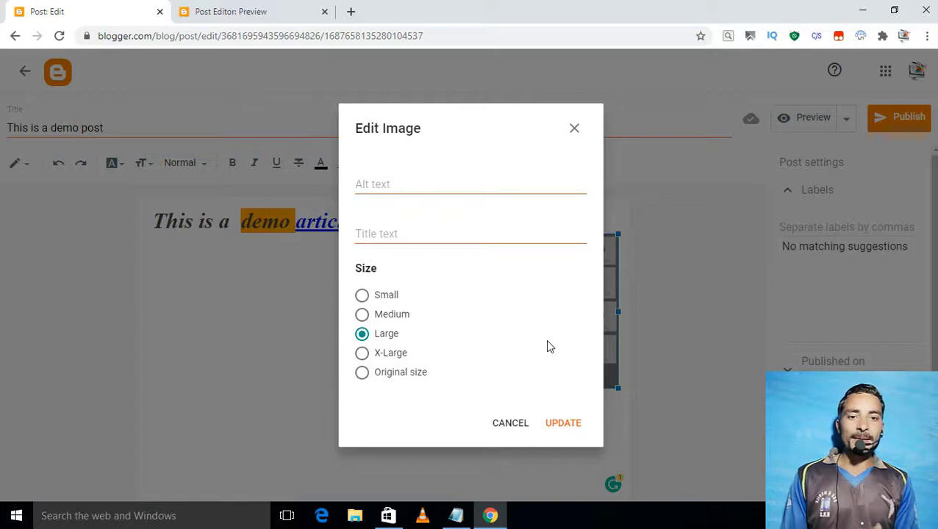
click(426, 182)
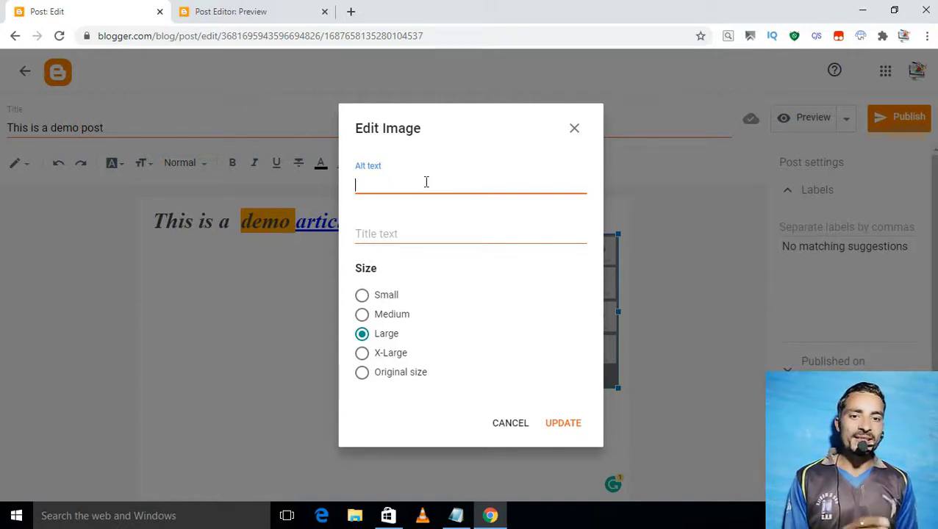
click(387, 232)
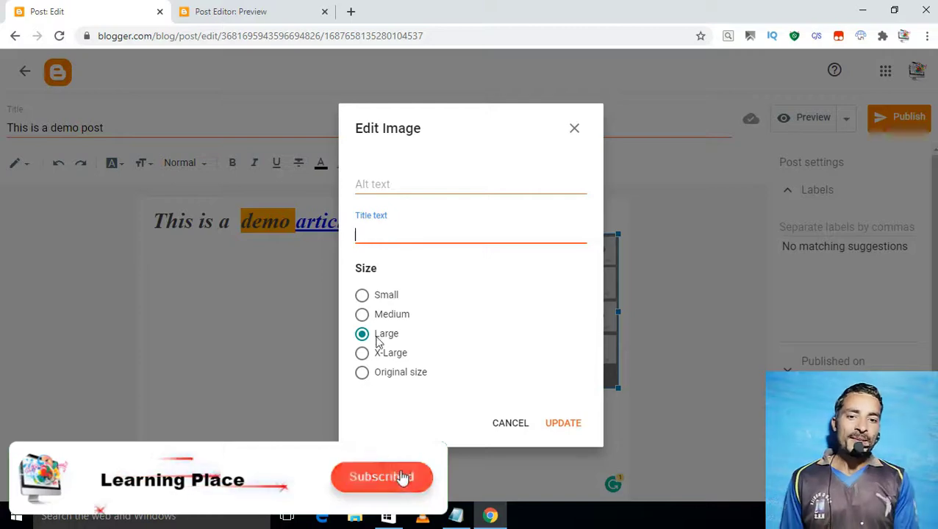
click(525, 424)
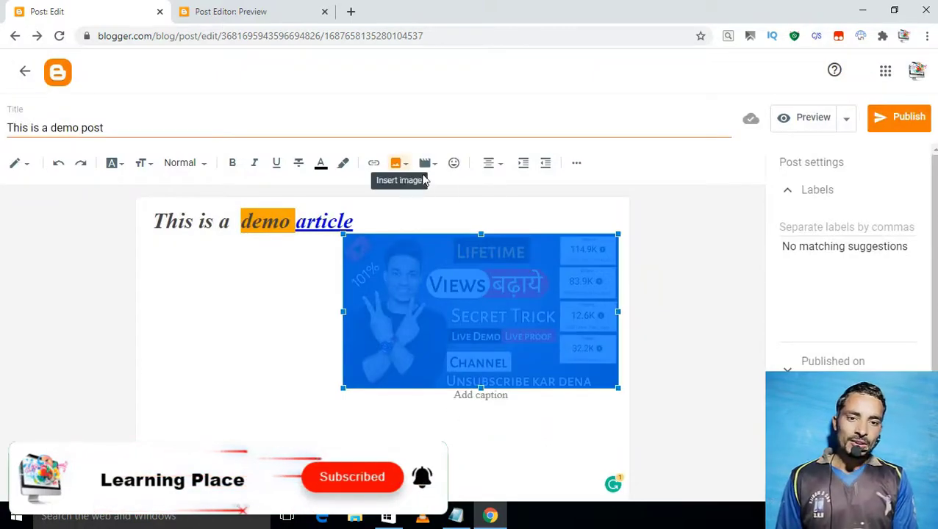
click(425, 165)
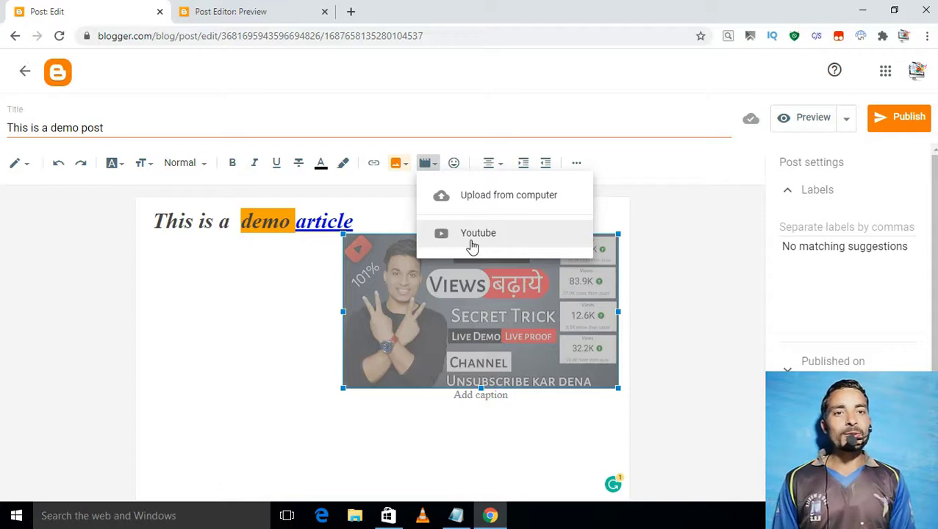
Insert two blue hearts, two sparkling hearts and two anger symbols from the People and Emotions emoji set.
click(455, 165)
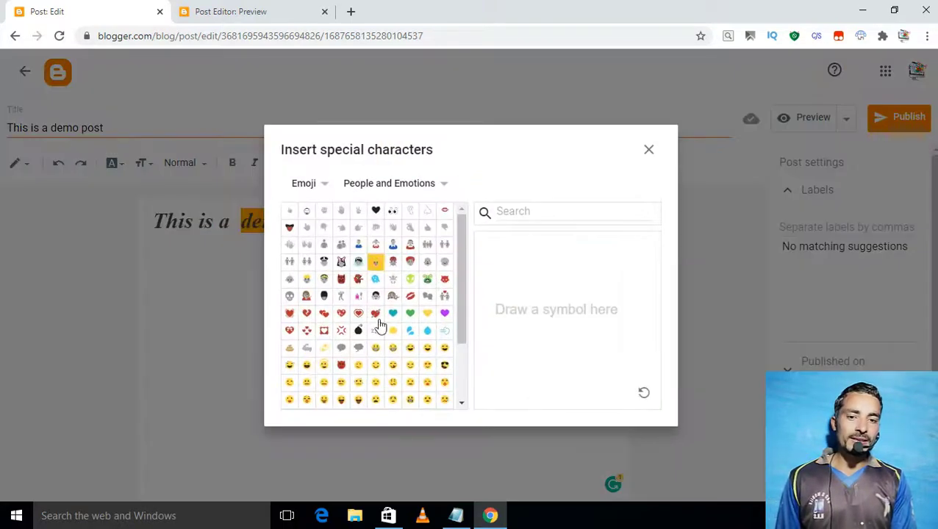
double_click(393, 320)
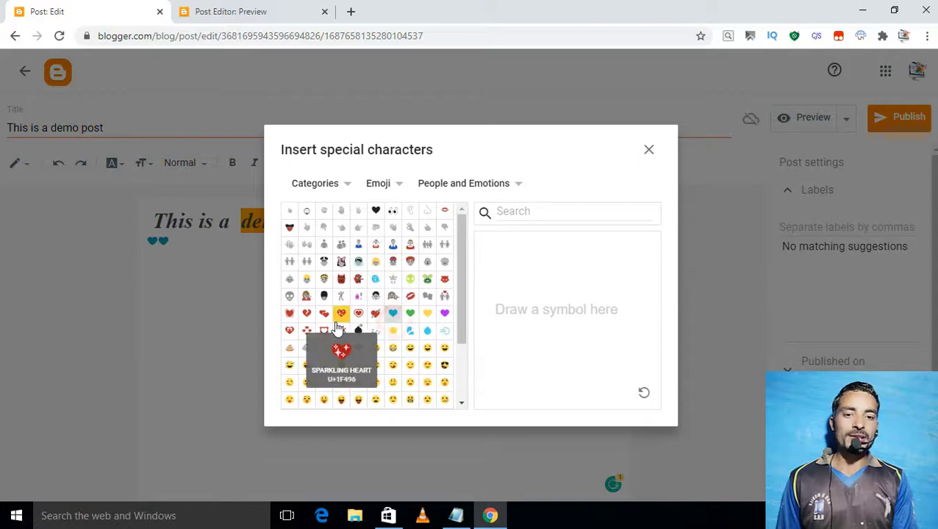
double_click(340, 317)
double_click(341, 330)
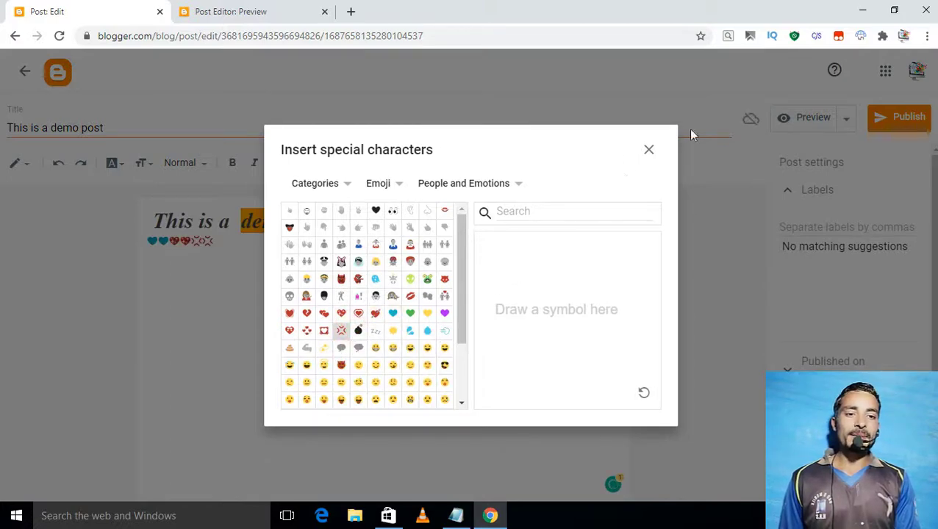
click(645, 155)
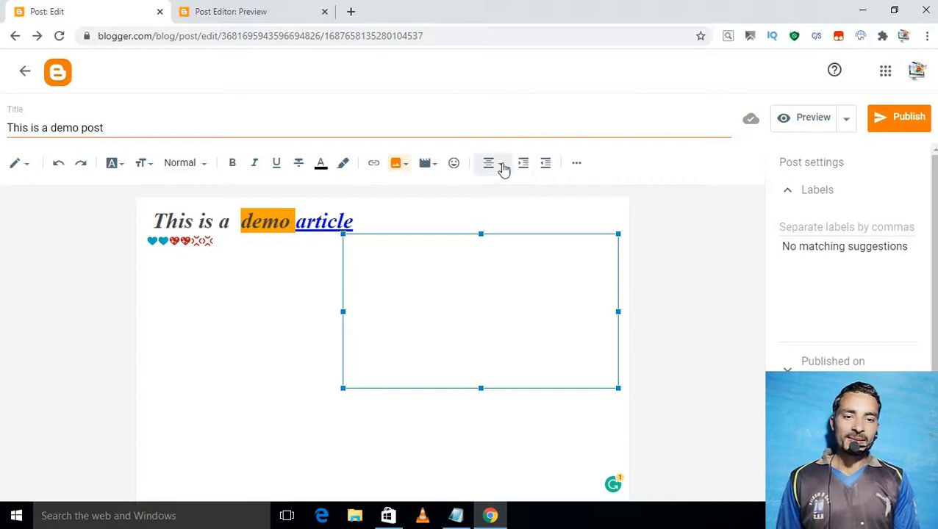
View the paragraph alignment options, and duplicate the formatted line "This is a demo article" directly beneath itself, above the emojis.
click(503, 168)
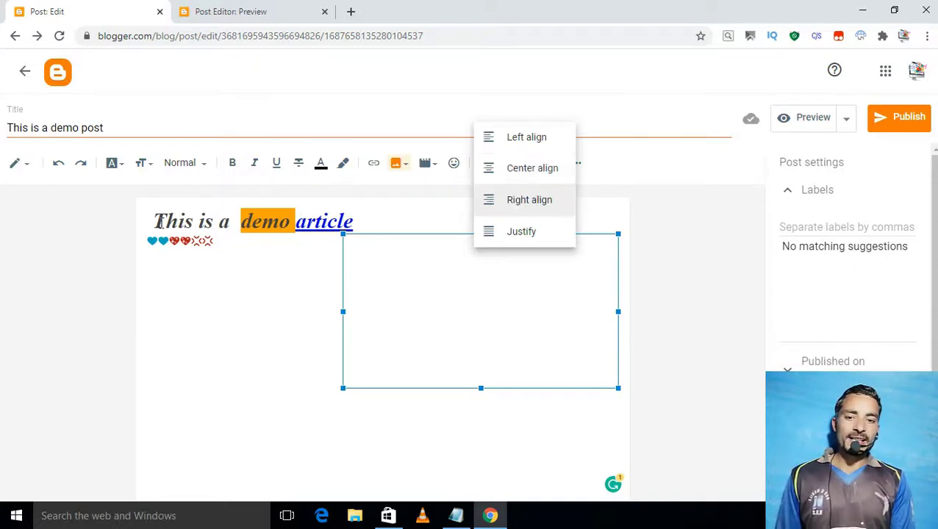
double_click(158, 222)
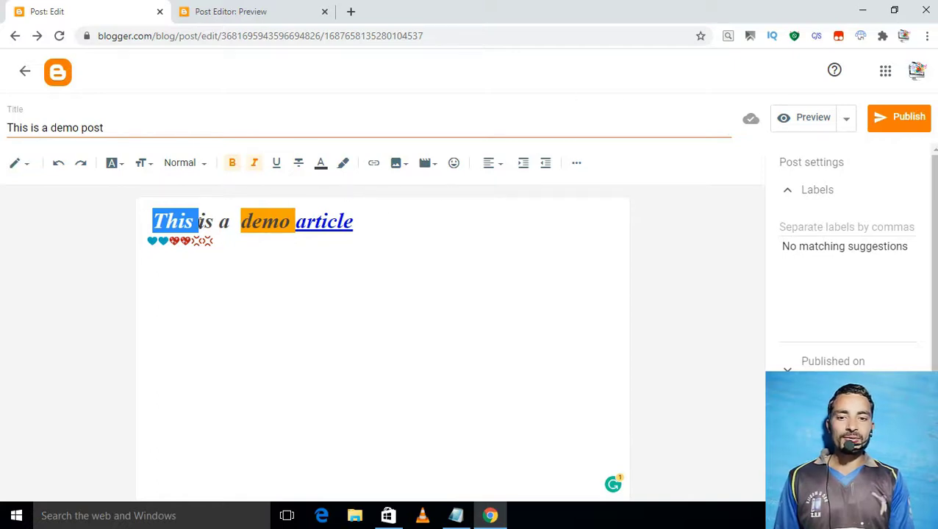
double_click(205, 220)
click(356, 223)
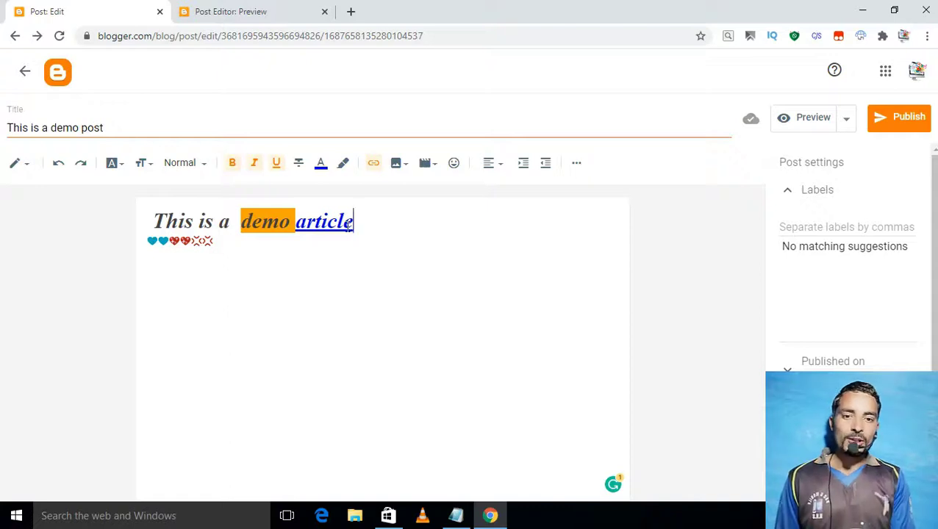
drag(355, 221, 170, 221)
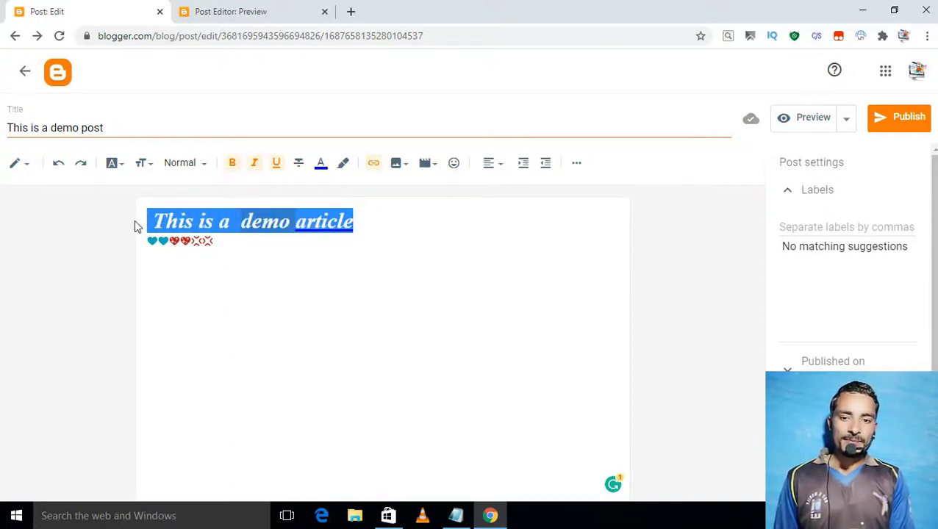
key(Right)
key(Return)
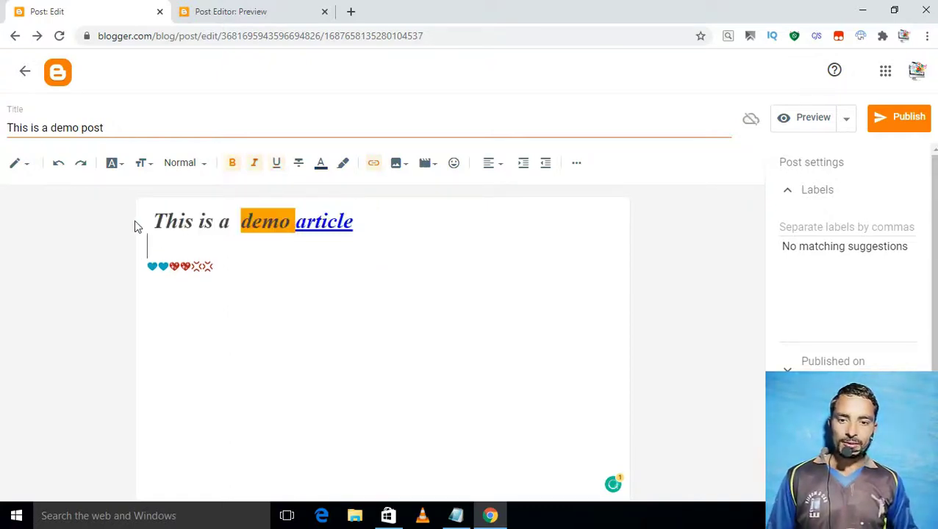
text(This is a  demo article)
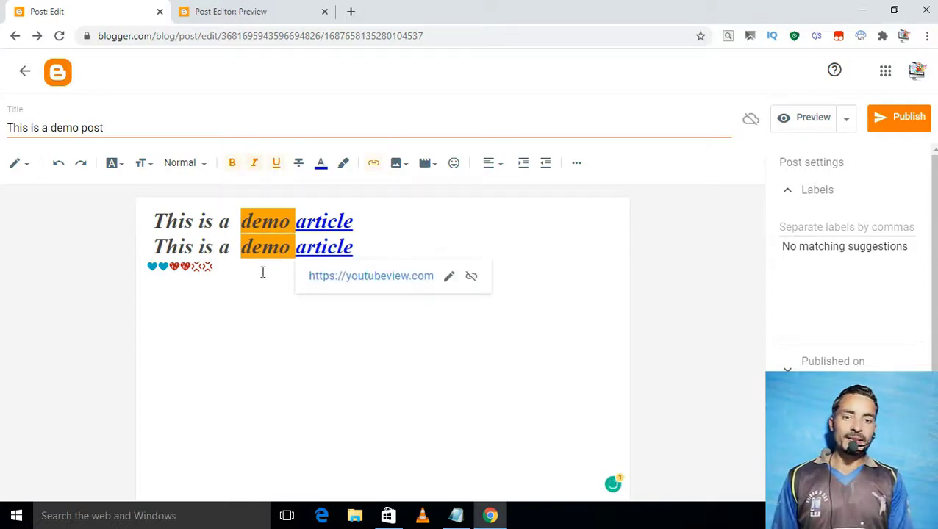
Center the second "This is a demo article" line, try justified alignment on it, and center it again.
drag(150, 247, 383, 252)
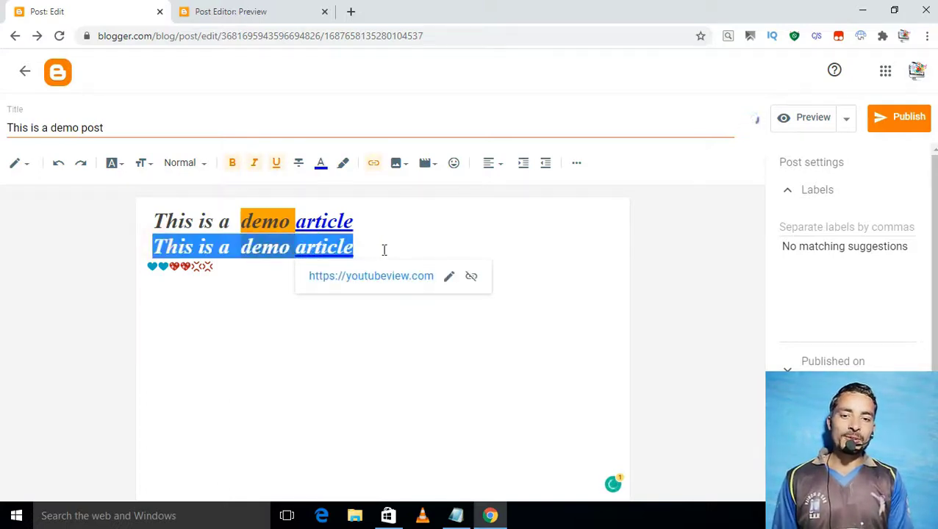
click(487, 173)
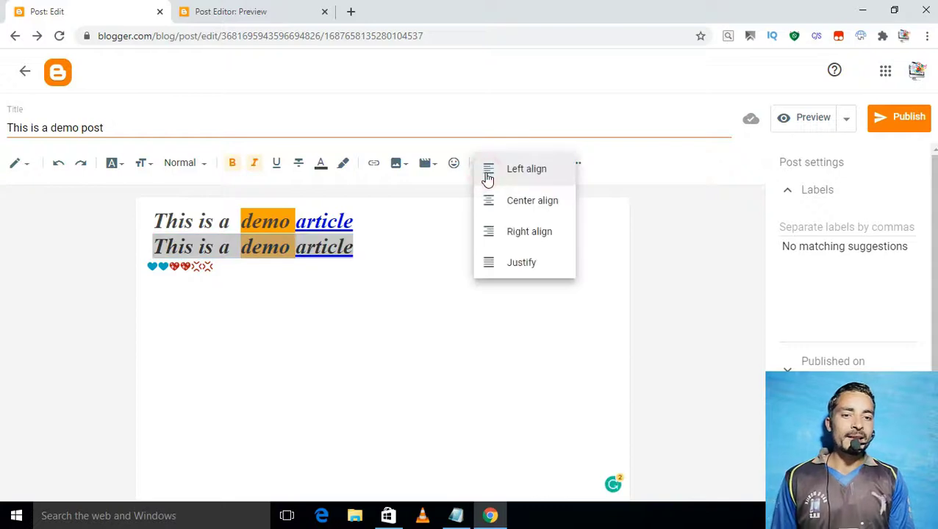
click(524, 212)
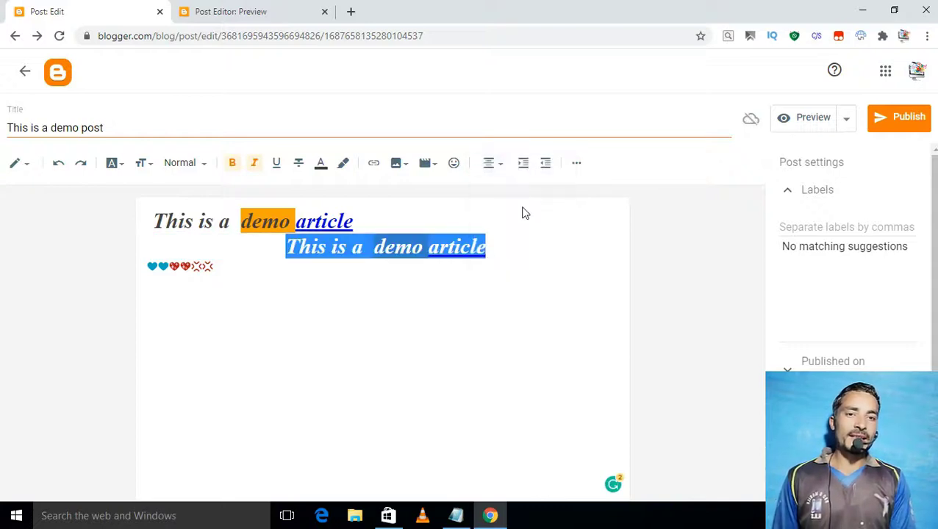
click(485, 163)
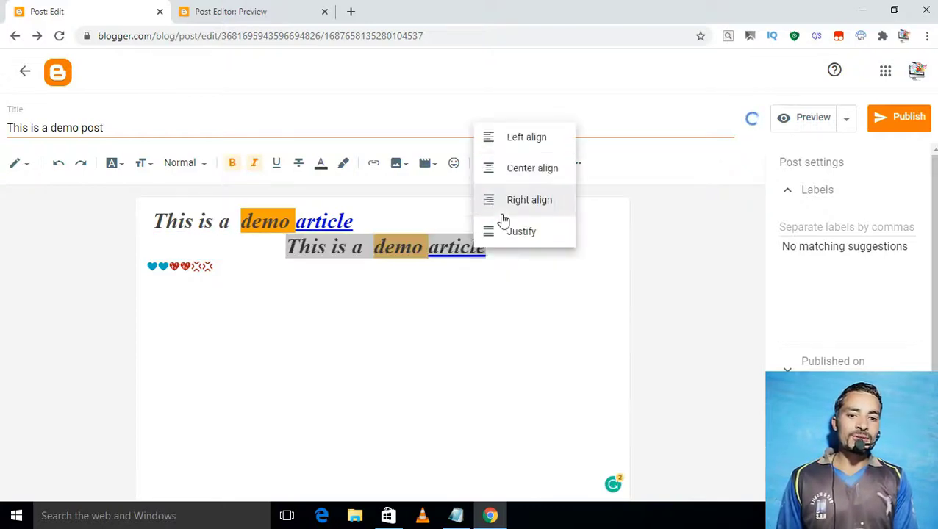
click(510, 232)
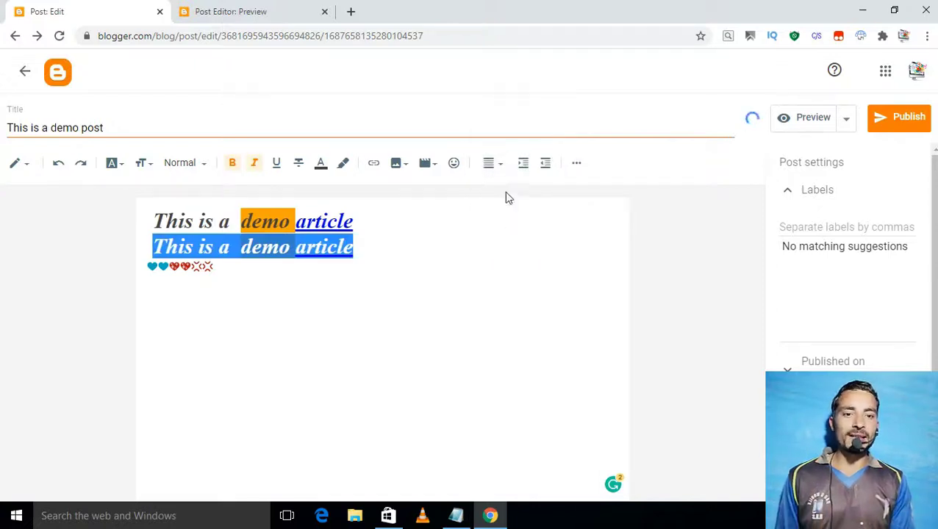
click(490, 164)
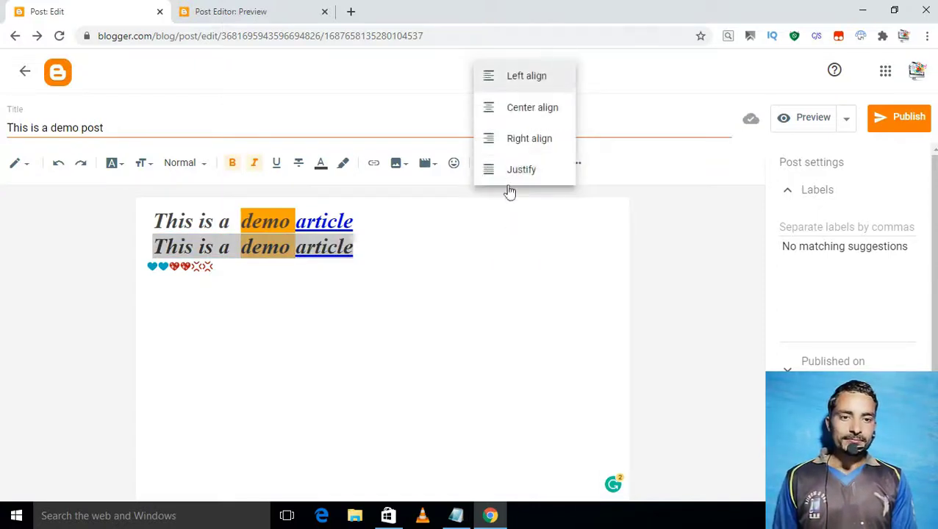
click(537, 110)
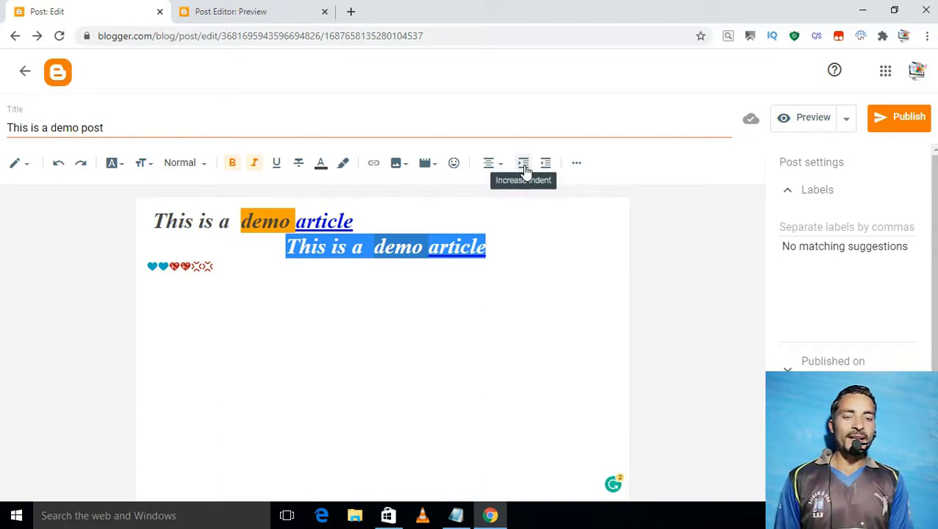
Increase the indent of the centered second line by three levels.
click(524, 164)
click(523, 165)
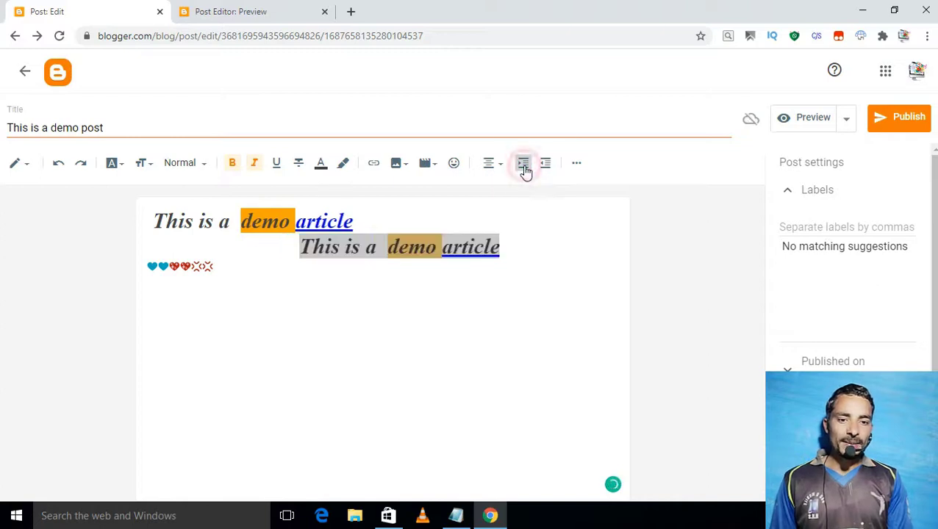
click(524, 164)
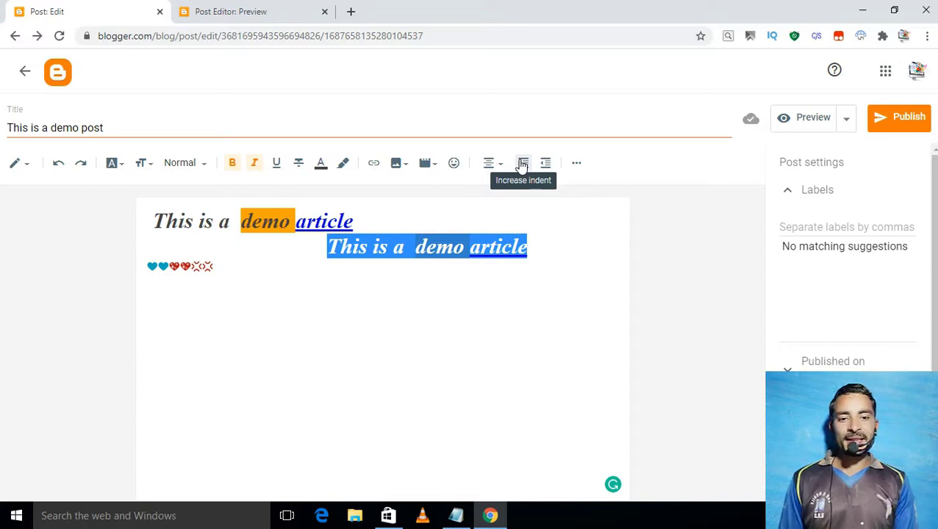
Decrease the indent of the whole centered second line by three levels.
click(408, 247)
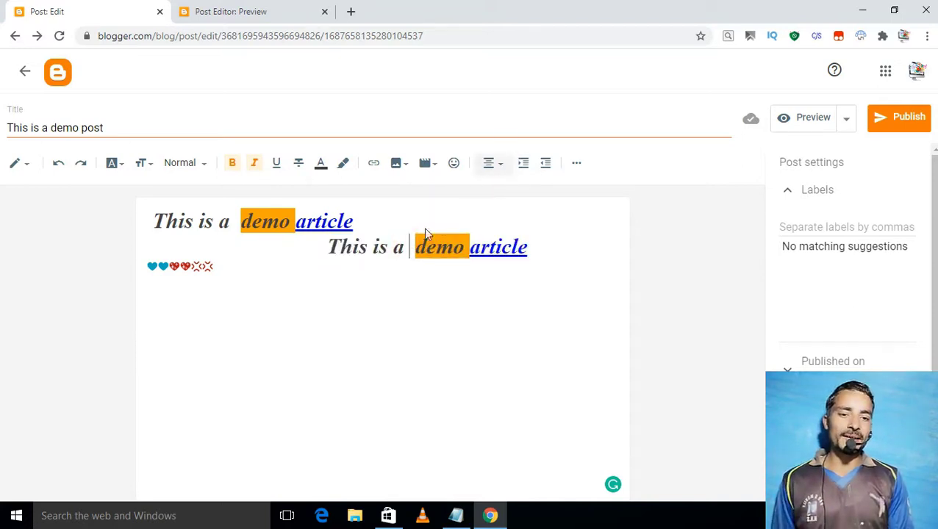
double_click(346, 248)
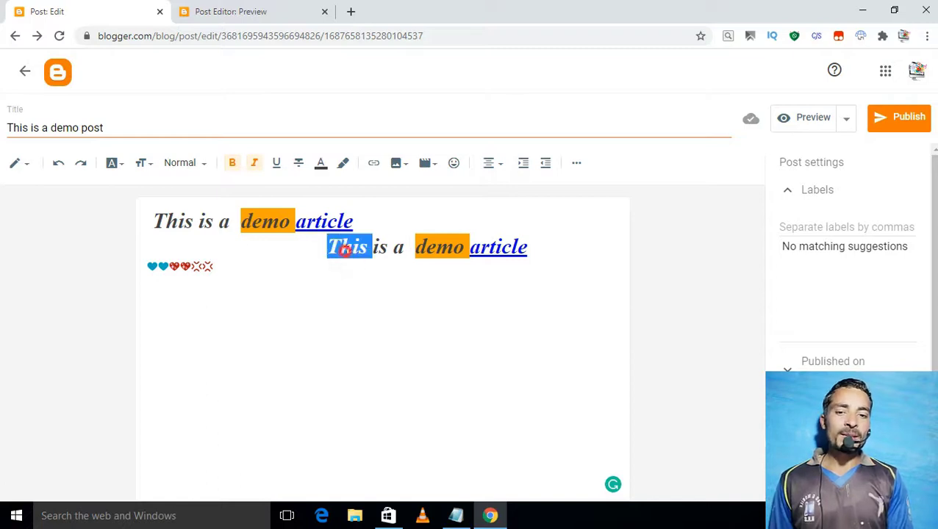
triple_click(346, 248)
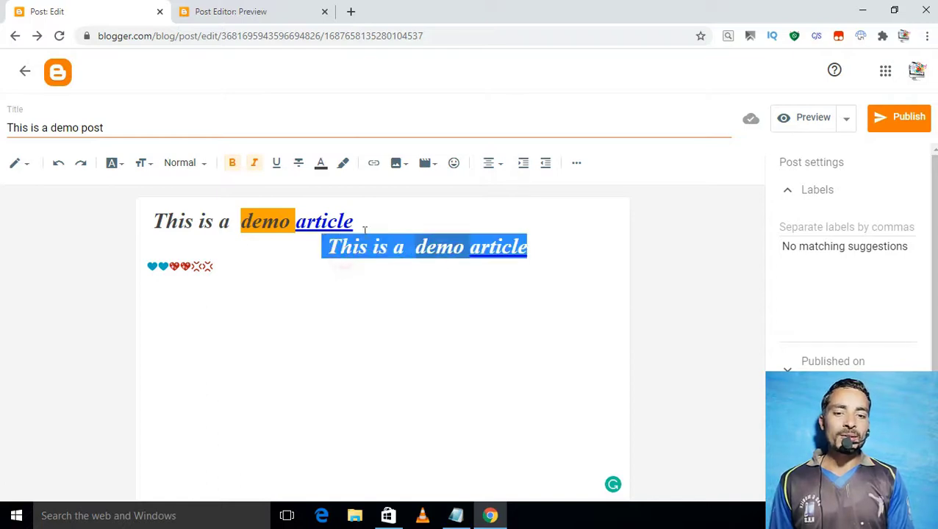
click(546, 162)
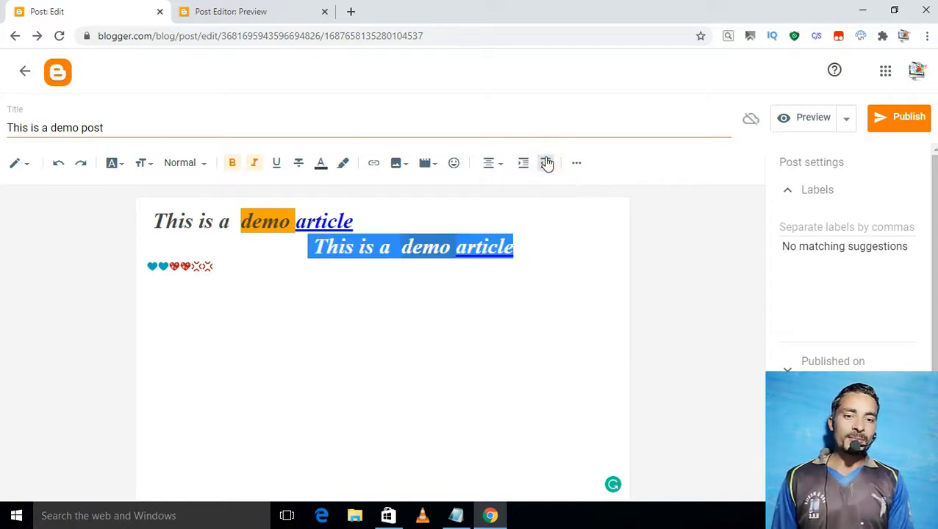
click(546, 163)
click(546, 162)
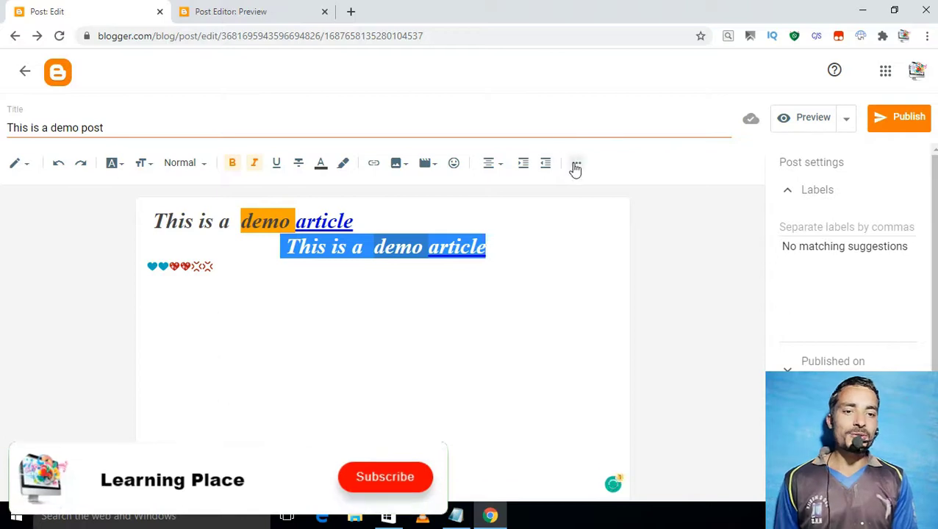
Show the additional formatting tools and copy the entire centered line "This is a demo article".
click(575, 165)
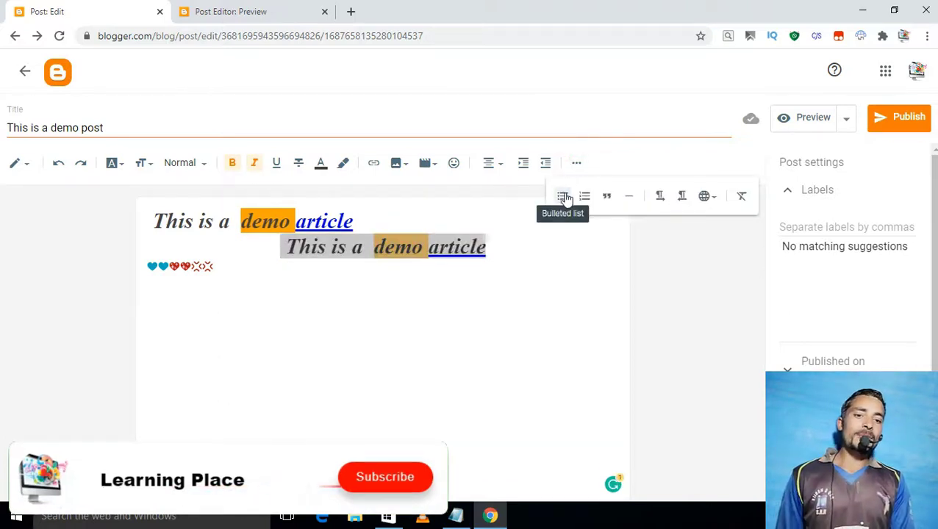
click(482, 263)
click(496, 247)
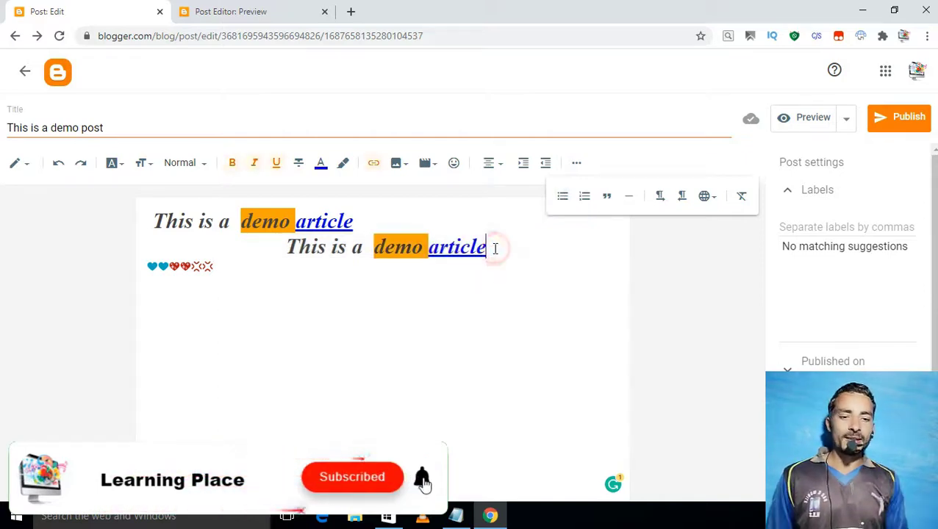
key(shift+Left)
key(shift+Left)
key(shift+Left)
key(shift+Left)
key(shift+Left)
key(shift+Left)
key(shift+Left)
key(shift+Left)
key(shift+Left)
key(shift+Left)
key(shift+Left)
key(shift+Left)
key(shift+Left)
key(shift+Left)
key(shift+Left)
key(shift+Left)
key(shift+Left)
key(shift+Left)
key(shift+Left)
key(shift+Left)
key(shift+Left)
key(ctrl+c)
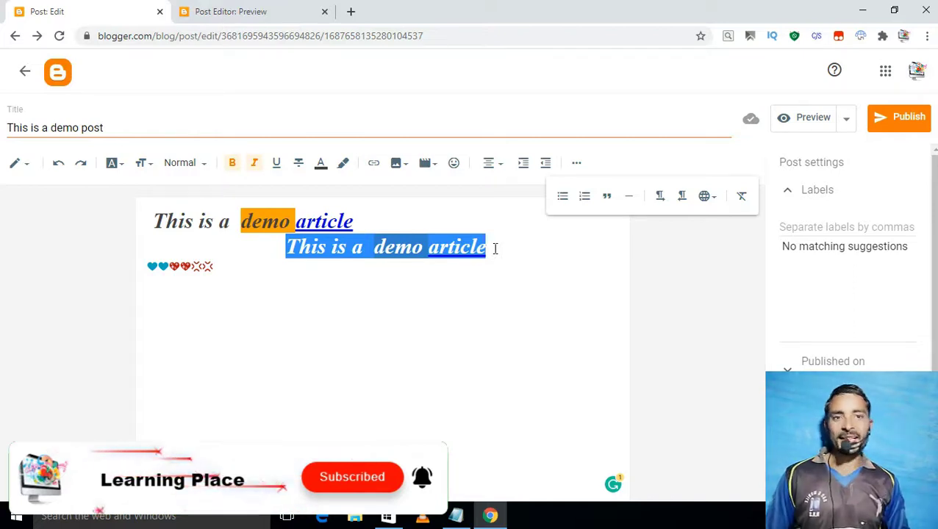
Add blank lines after the centered second line, above the emojis.
click(495, 249)
key(Return)
key(Return)
key(ctrl+v)
key(ctrl+v)
key(ctrl+v)
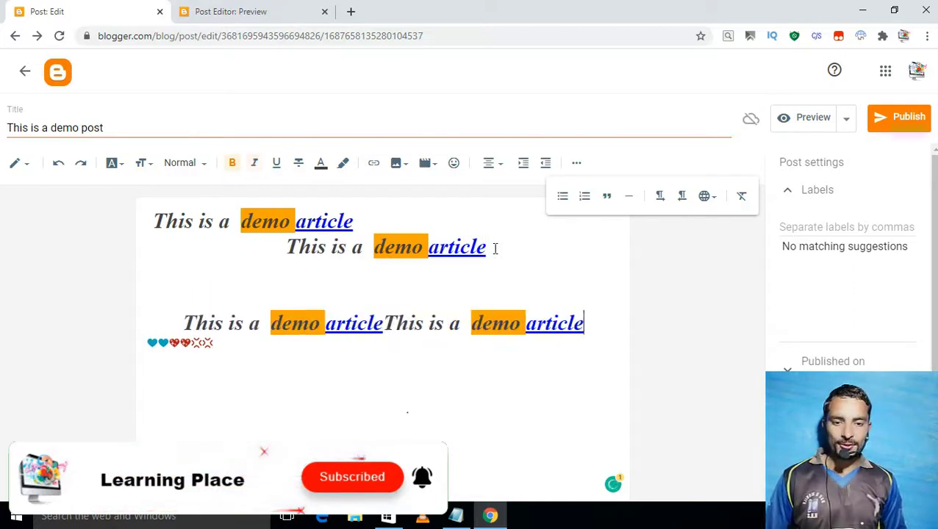
key(ctrl+z)
key(ctrl+z)
key(ctrl+z)
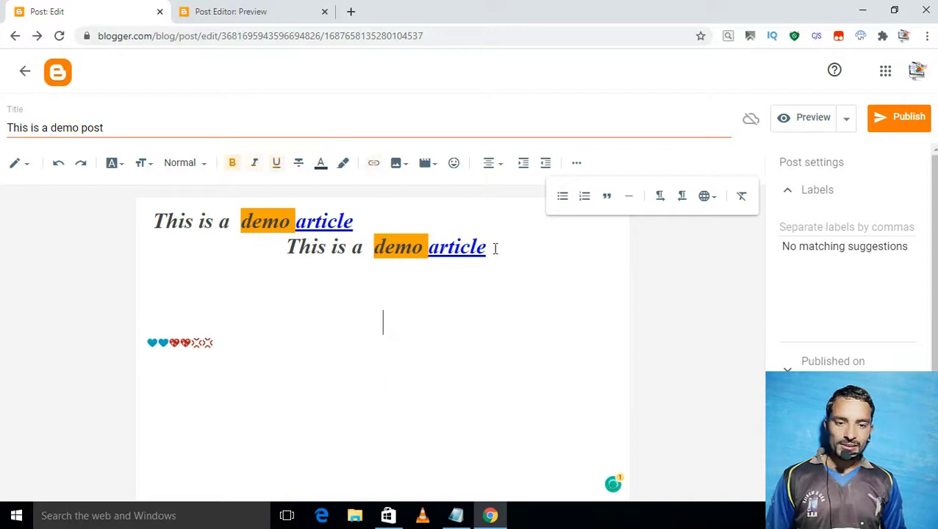
Paste the copied line four times below the blank lines, each on its own line, with the emojis on the line beneath.
key(ctrl+v)
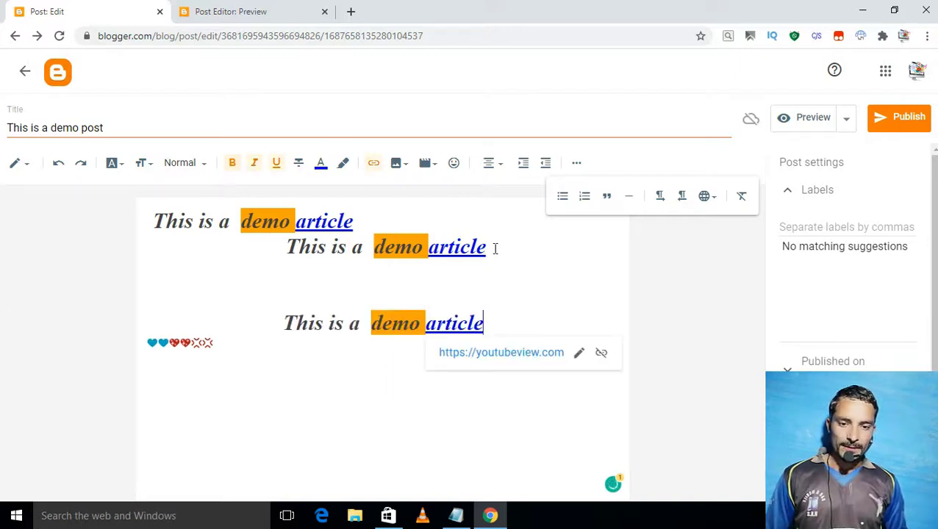
key(Delete)
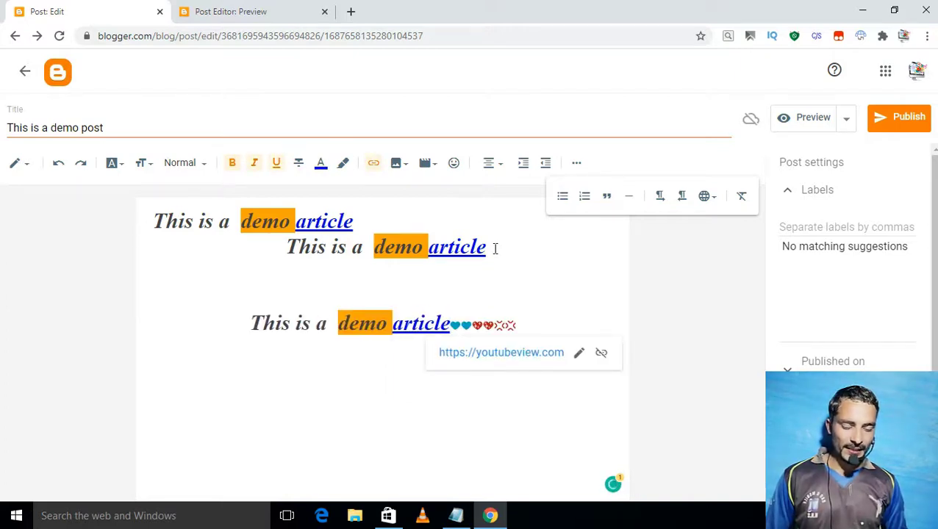
key(Return)
key(ctrl+v)
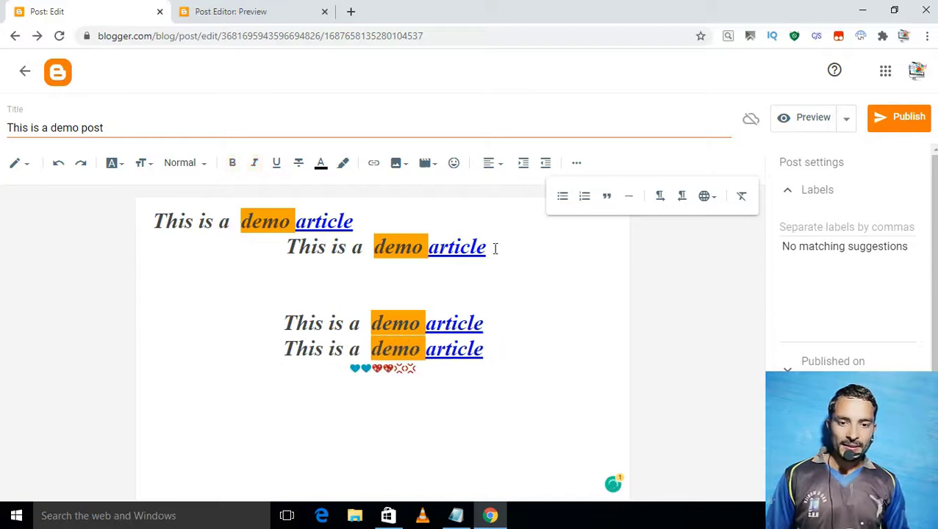
key(ctrl+v)
key(Return)
key(ctrl+v)
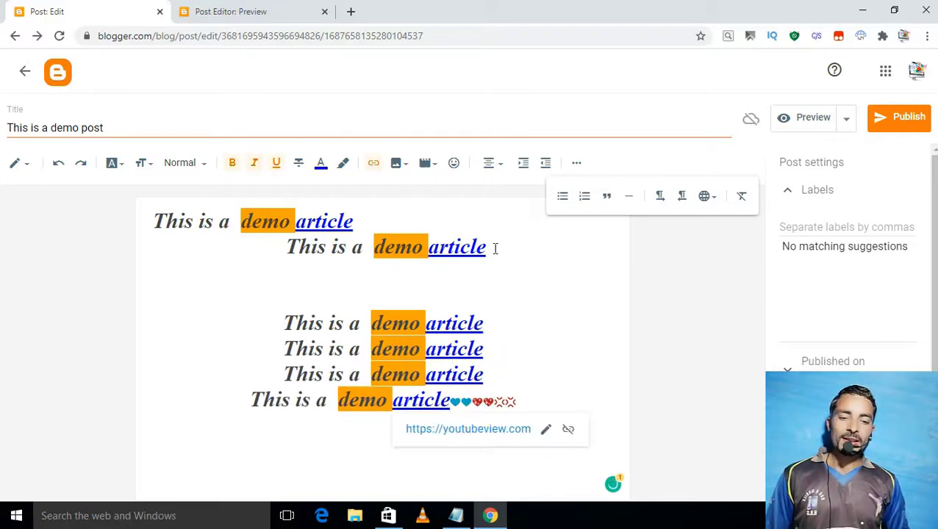
key(Return)
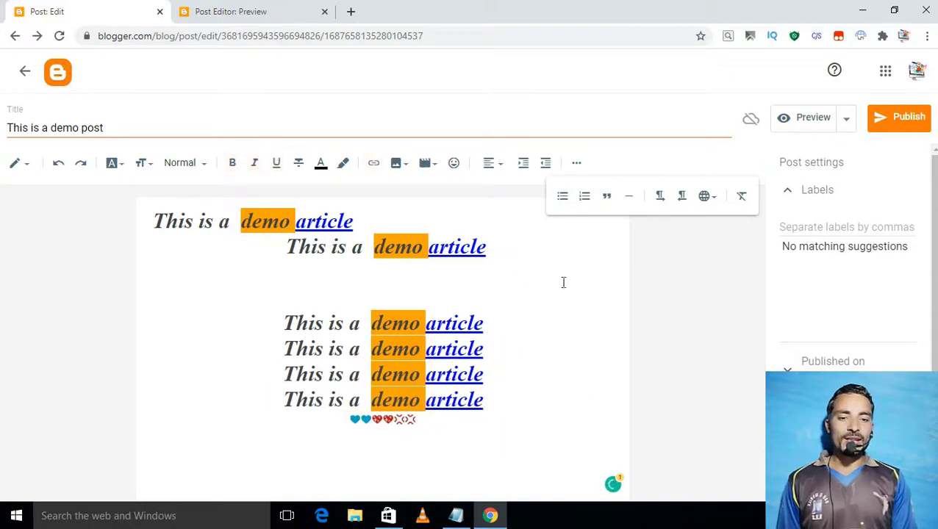
Left-align the four pasted "This is a demo article" lines and turn them into a bulleted list.
click(488, 399)
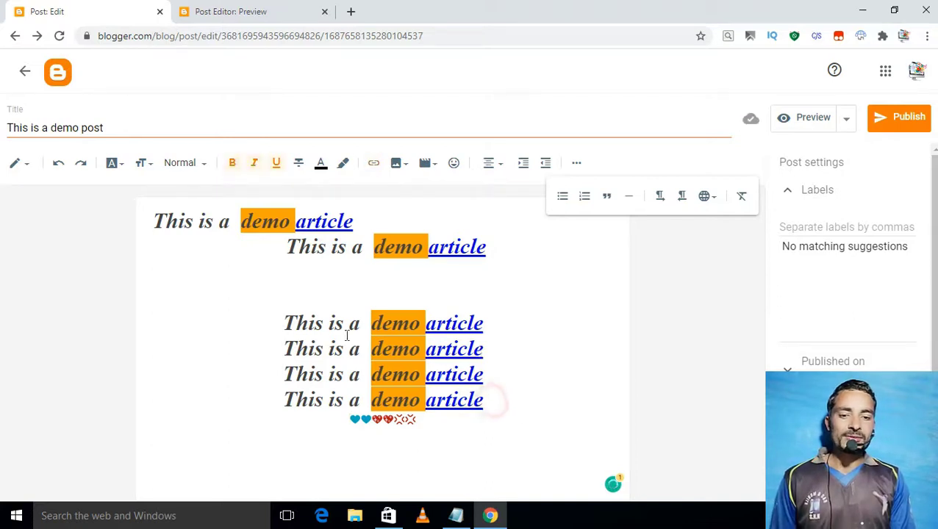
drag(287, 322, 501, 411)
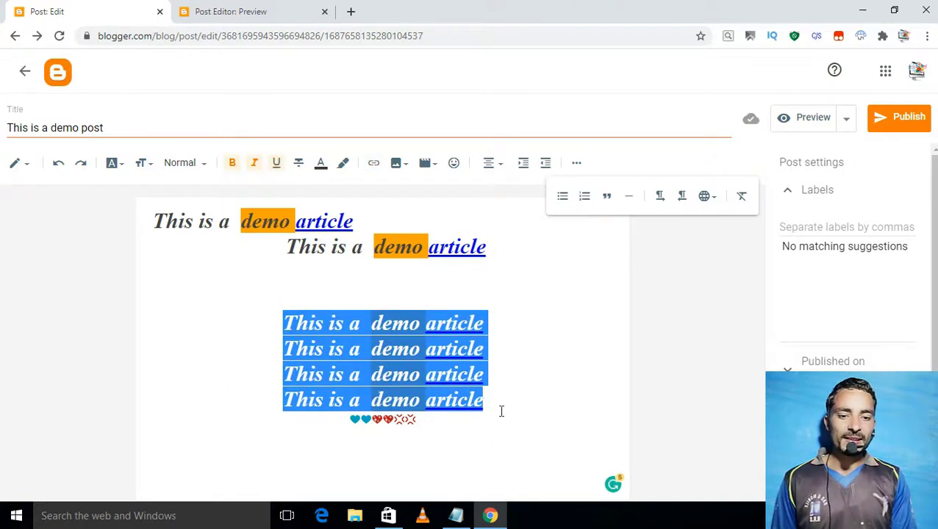
click(494, 162)
click(518, 139)
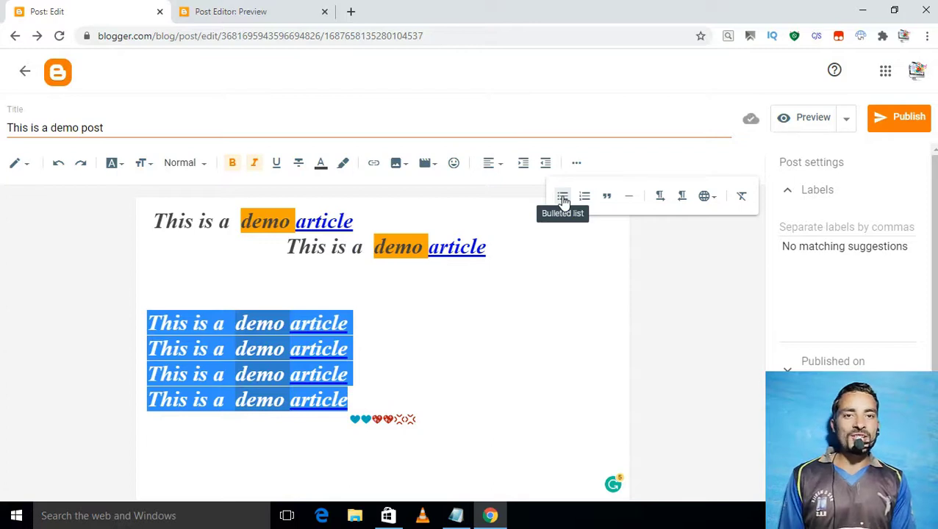
click(564, 200)
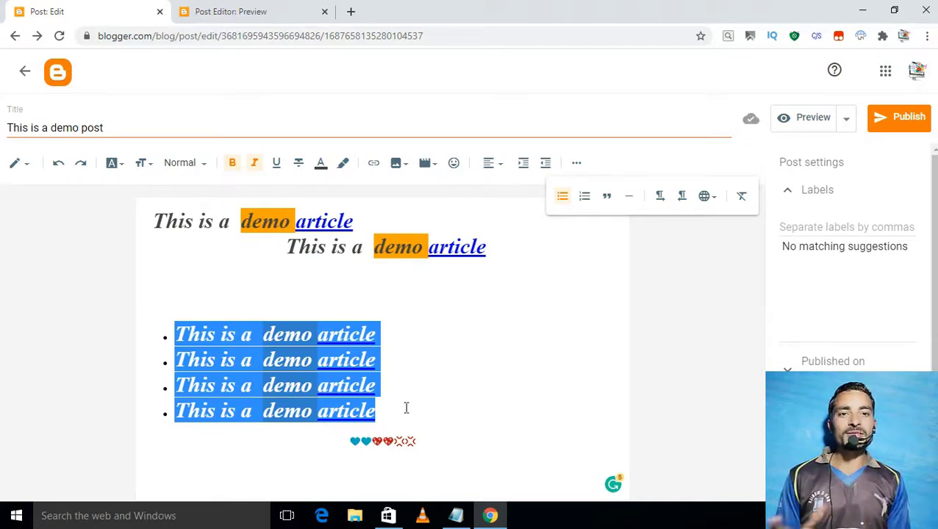
Convert the four bulleted lines to a numbered list and format them as a quote.
click(585, 201)
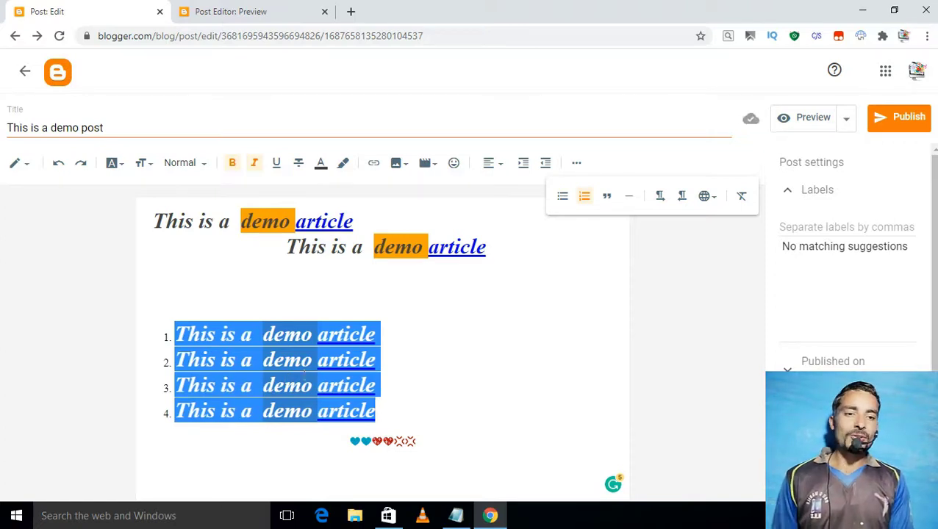
click(609, 197)
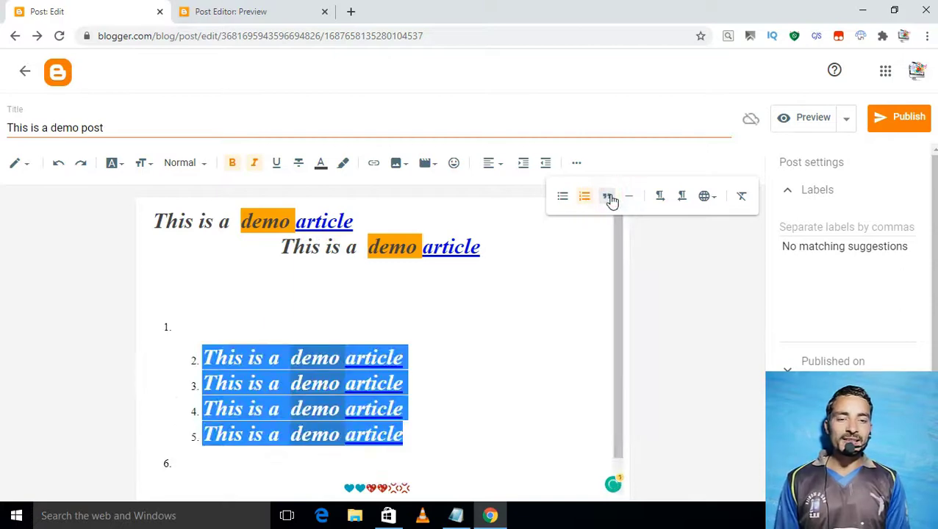
Reload the post preview, examine how the quoted numbered lines are displayed, and return to the post editor.
scroll(341, 337, down, 1)
click(216, 9)
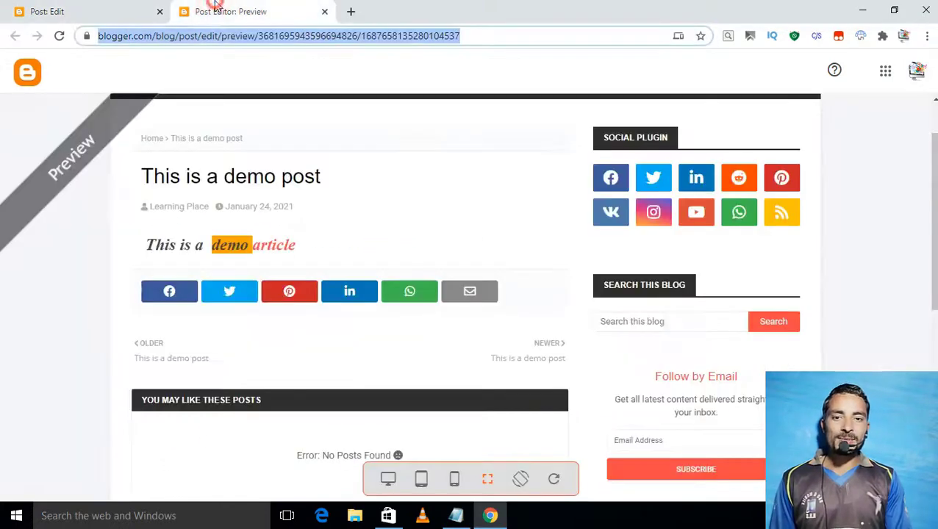
click(60, 37)
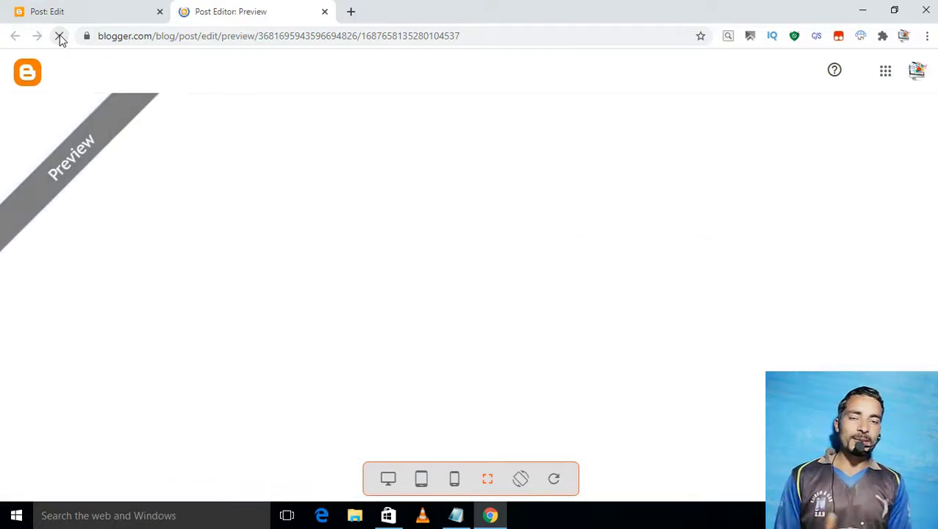
scroll(225, 180, down, 4)
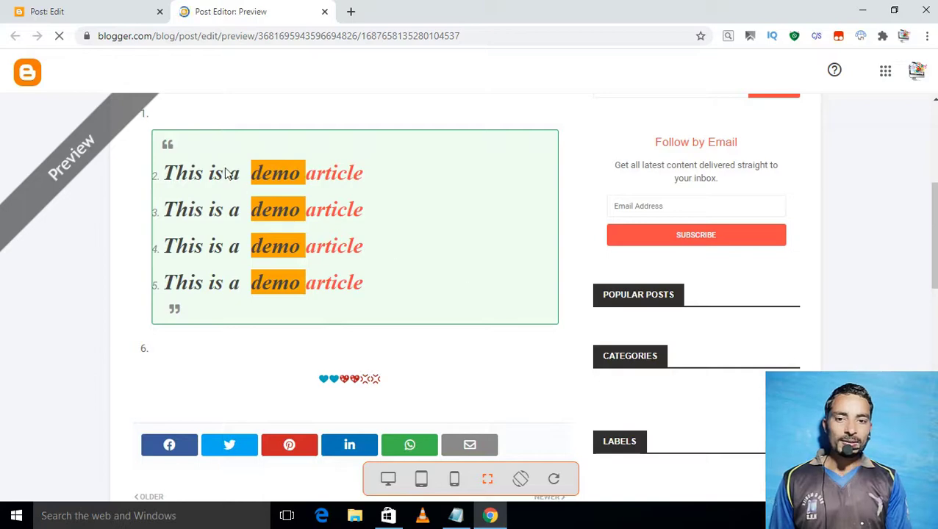
click(81, 9)
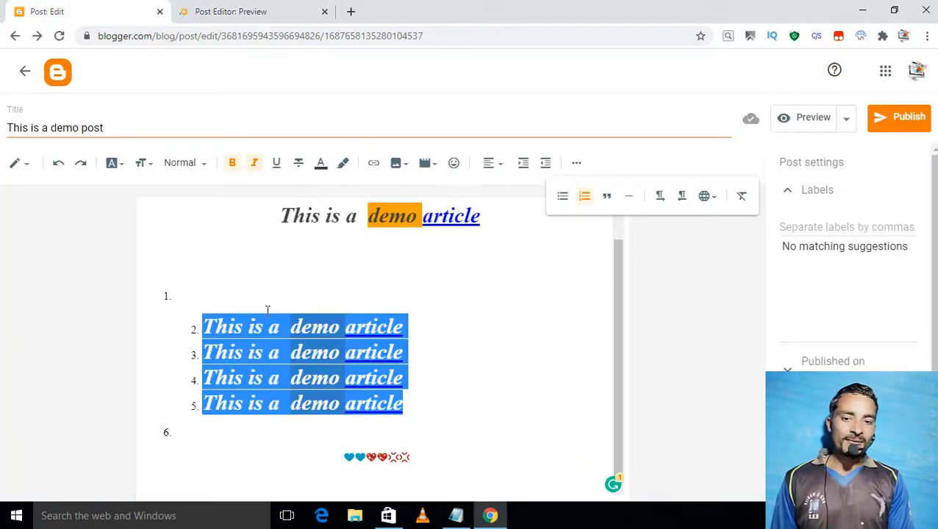
click(172, 353)
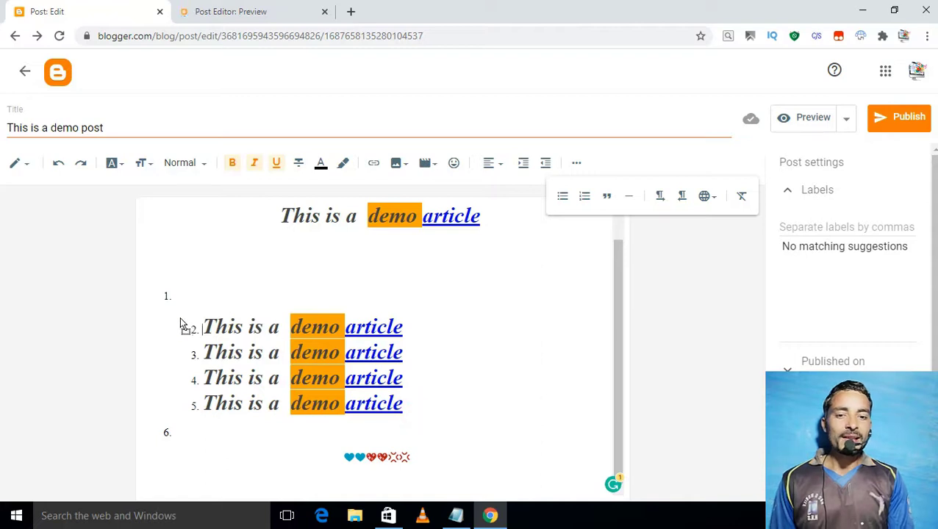
Remove the numbering from the four lower "This is a demo article" lines and format them as a plain quote.
click(180, 318)
key(Return)
key(ctrl+z)
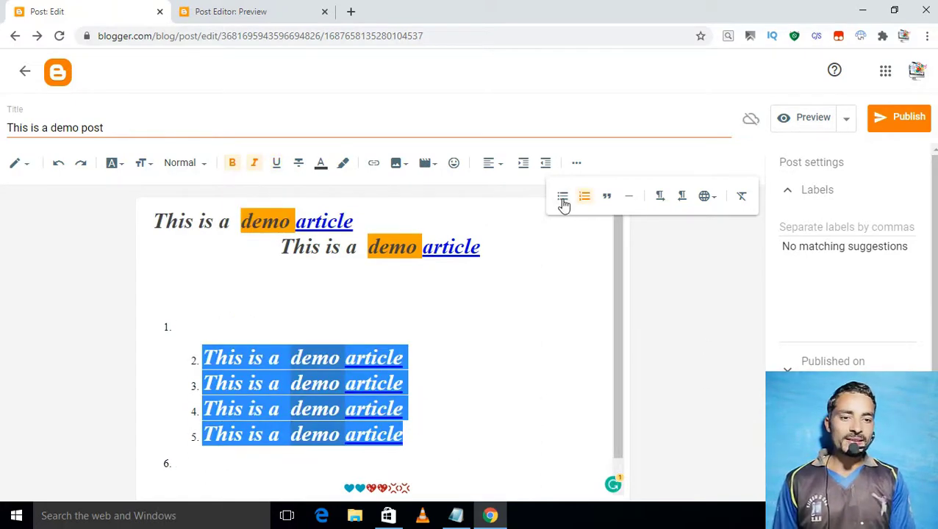
click(584, 199)
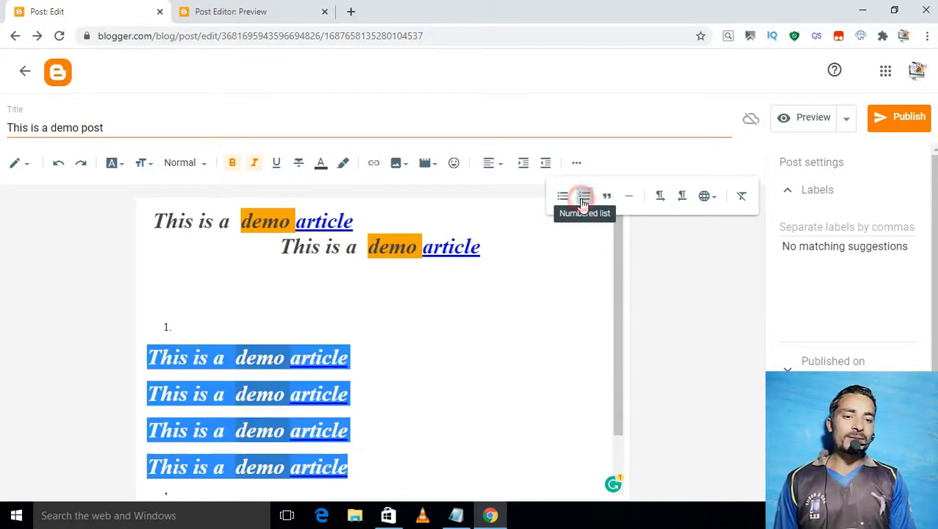
scroll(491, 276, down, 1)
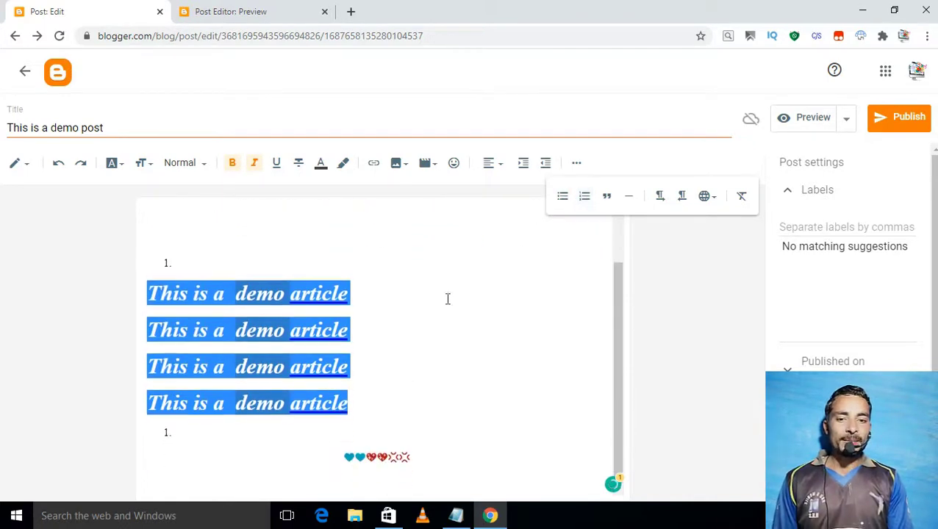
click(607, 197)
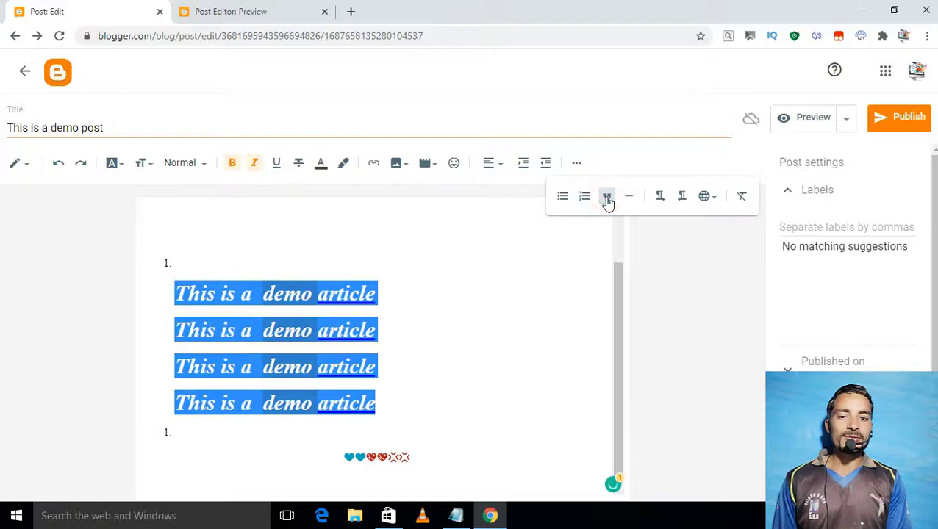
Reload the post preview, examine how the unnumbered quote is displayed, and return to the post editor.
click(246, 11)
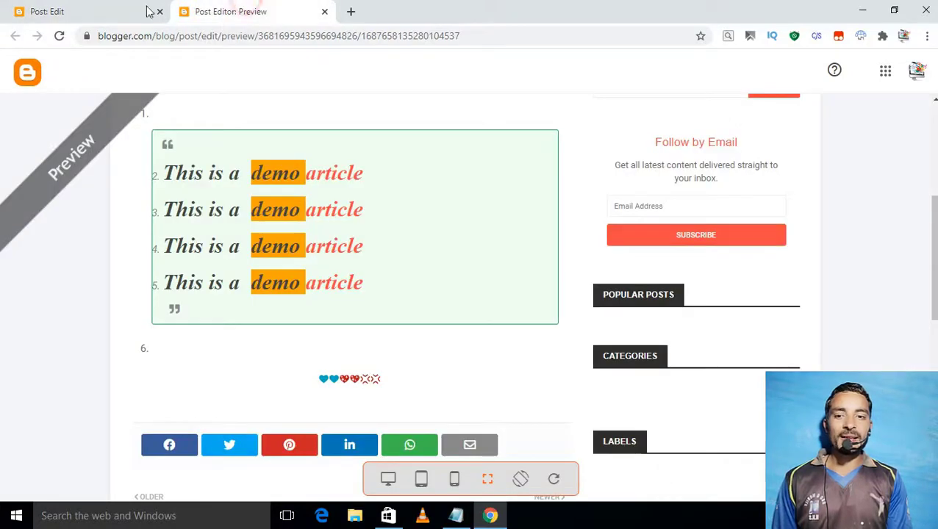
click(59, 36)
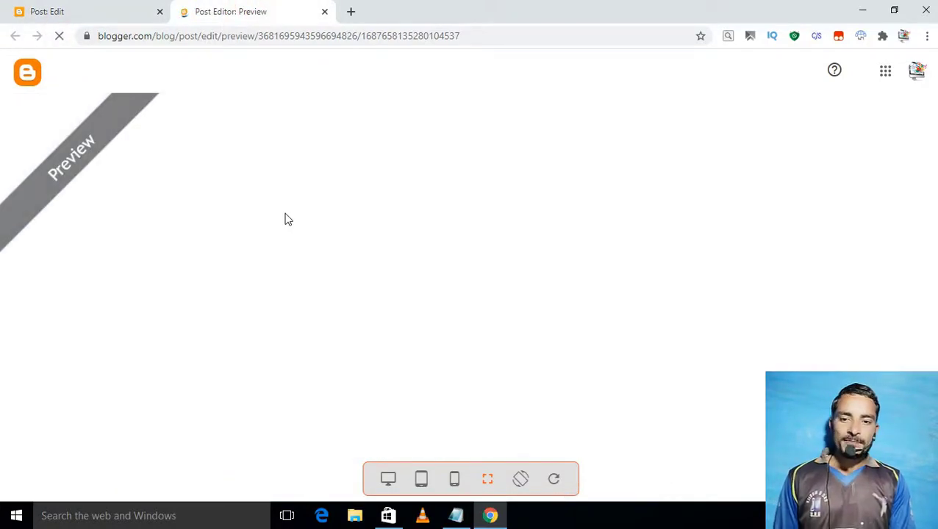
scroll(286, 217, down, 3)
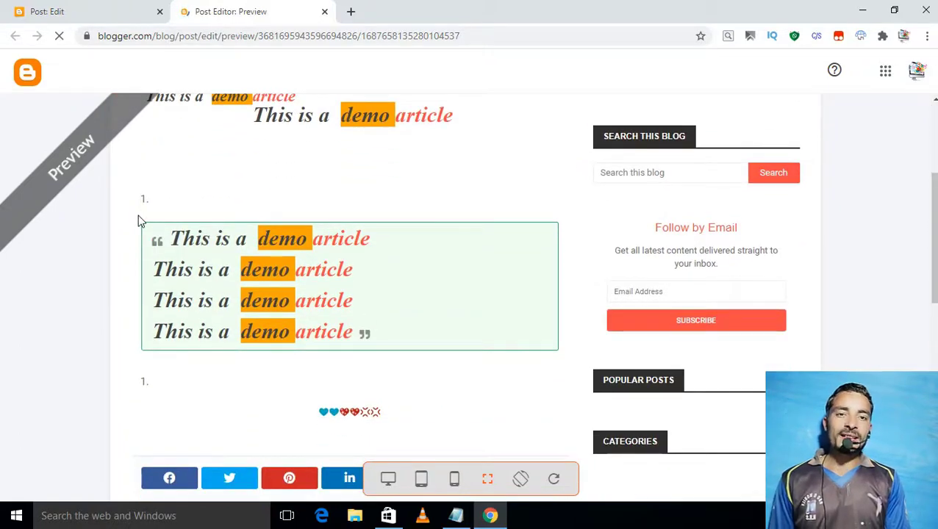
click(89, 11)
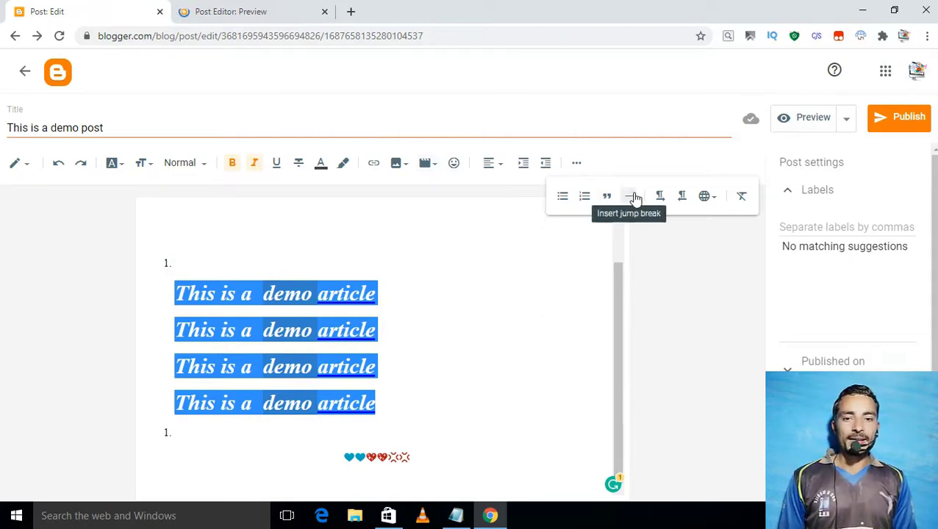
Insert a jump break after the fourth quoted line and check it in the reloaded post preview.
click(375, 407)
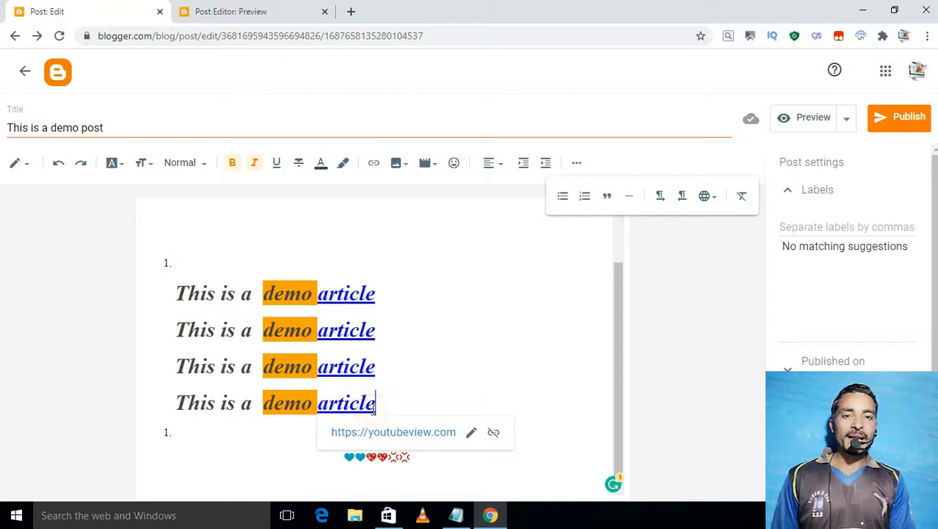
click(629, 204)
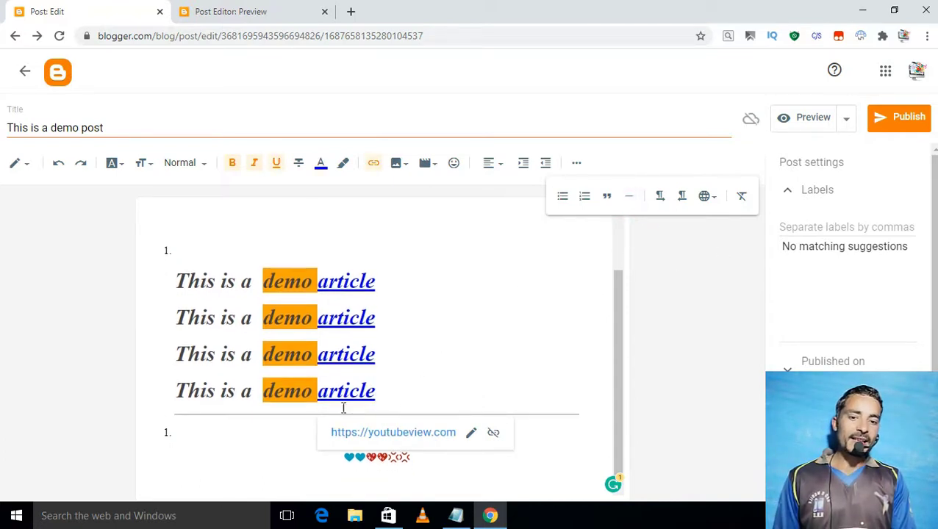
click(214, 11)
click(56, 39)
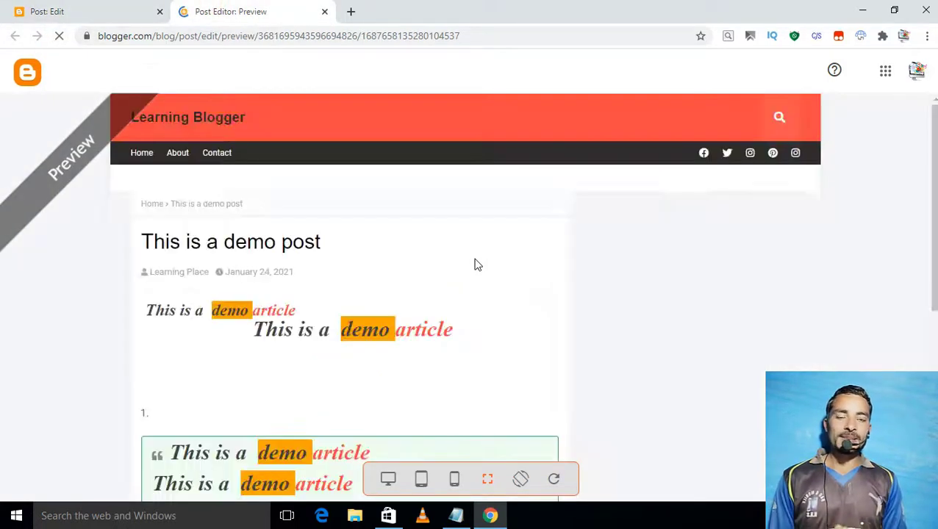
scroll(475, 265, down, 5)
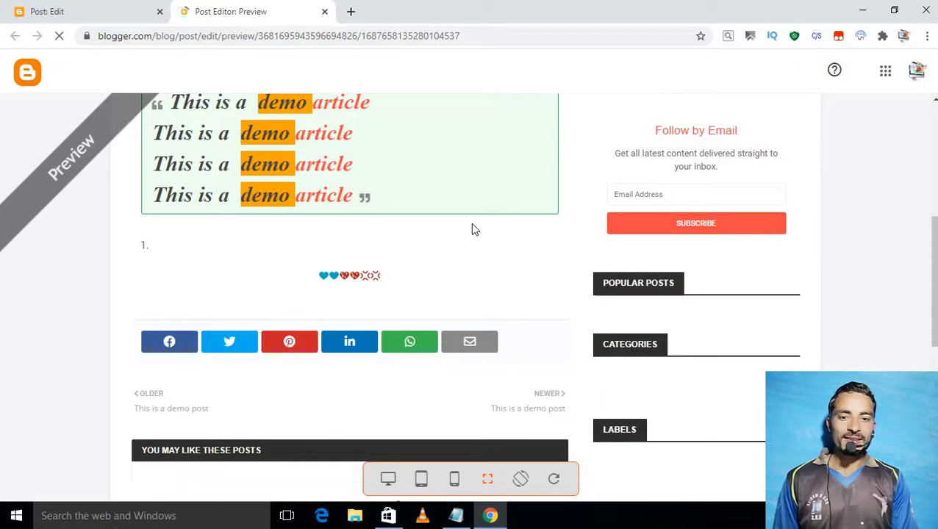
scroll(324, 217, up, 3)
scroll(325, 217, down, 3)
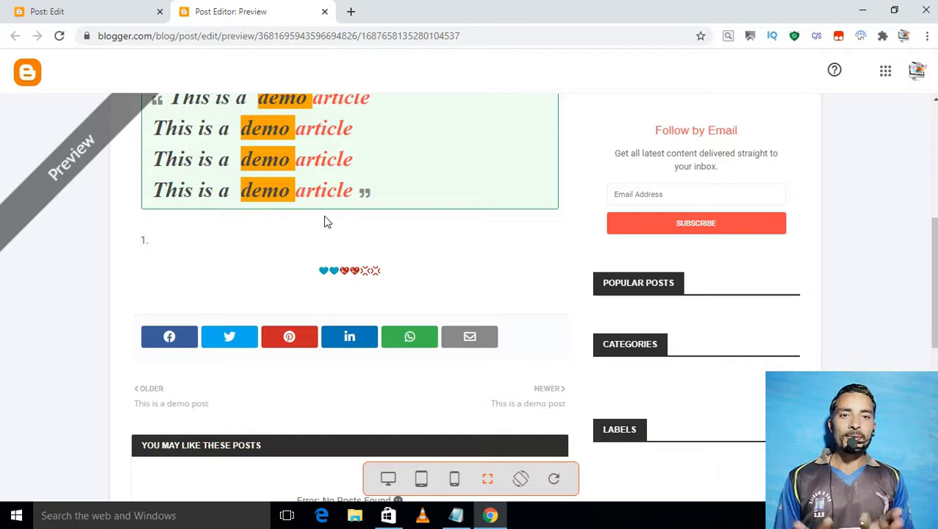
click(89, 8)
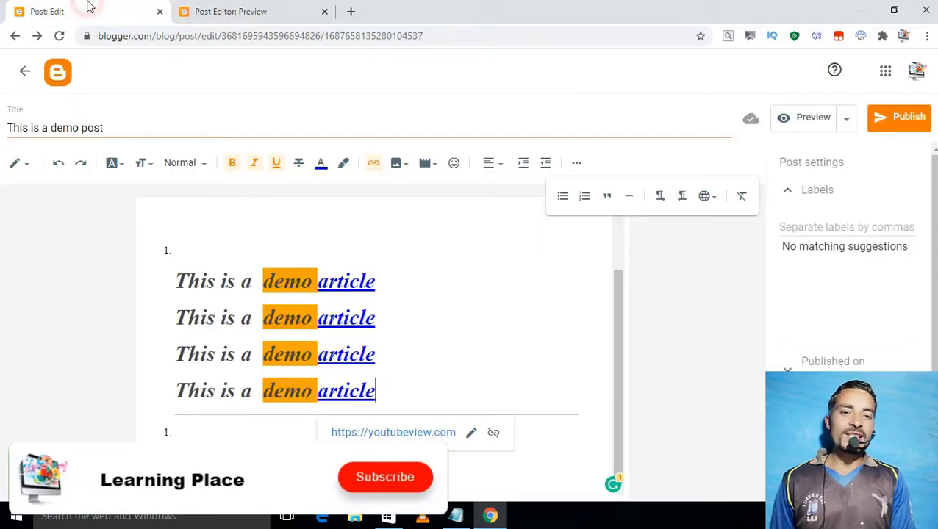
Try the left-to-right layout on the fourth quoted line, and set that line to right-to-left.
click(657, 197)
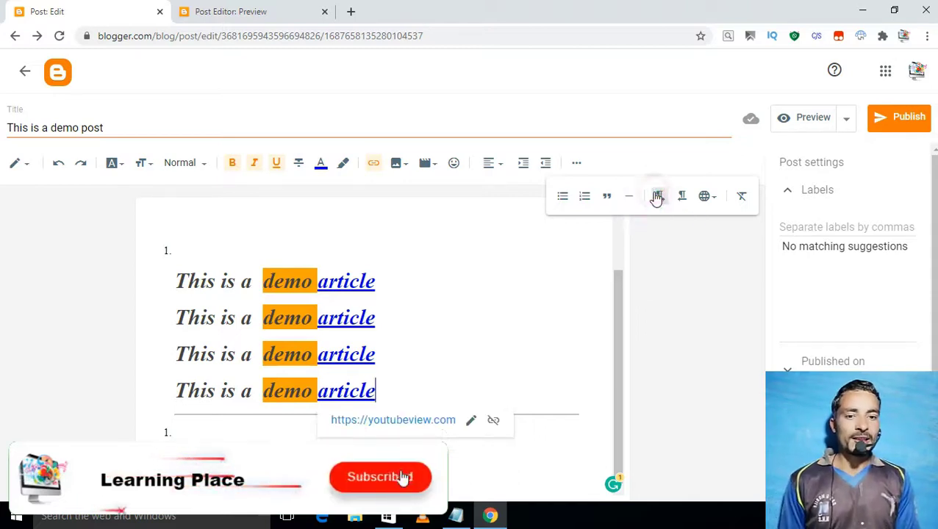
triple_click(375, 390)
click(657, 204)
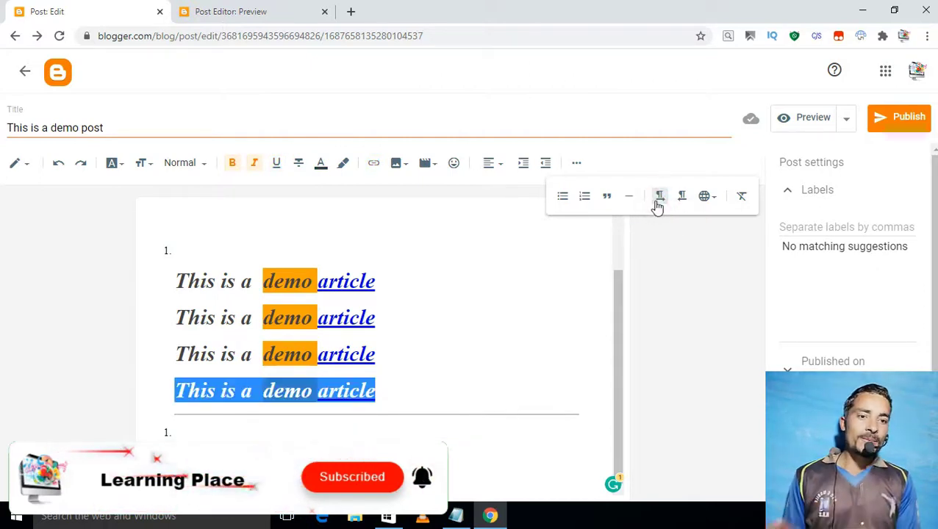
click(683, 196)
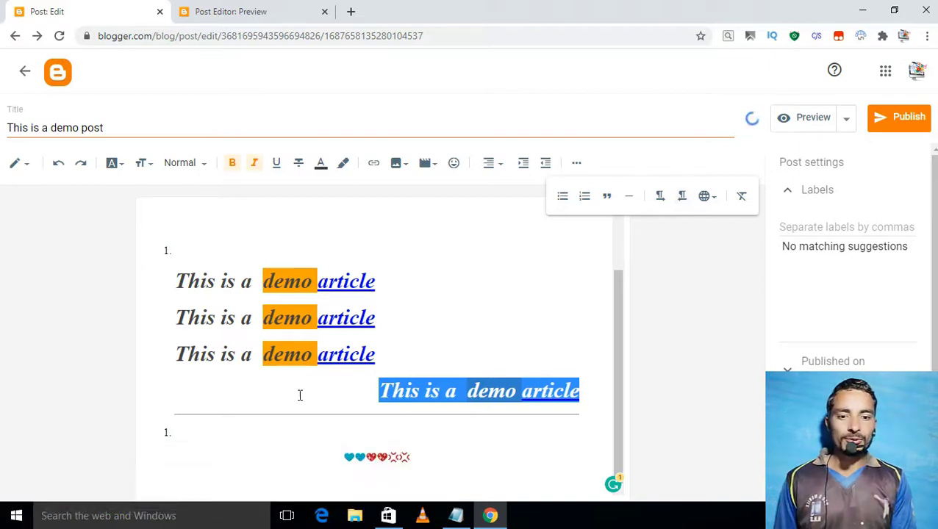
Select the third quoted line, apply the left-to-right layout, and switch it to right-to-left.
click(376, 356)
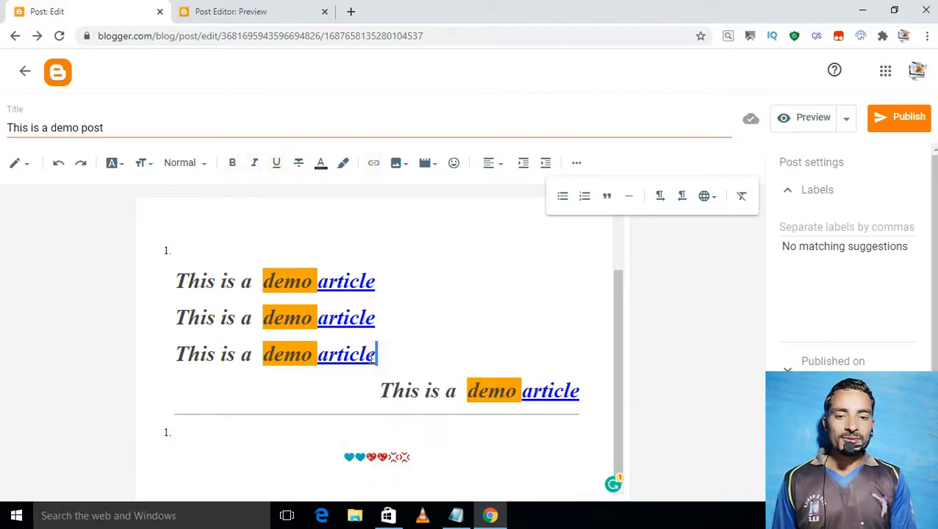
drag(179, 354, 382, 349)
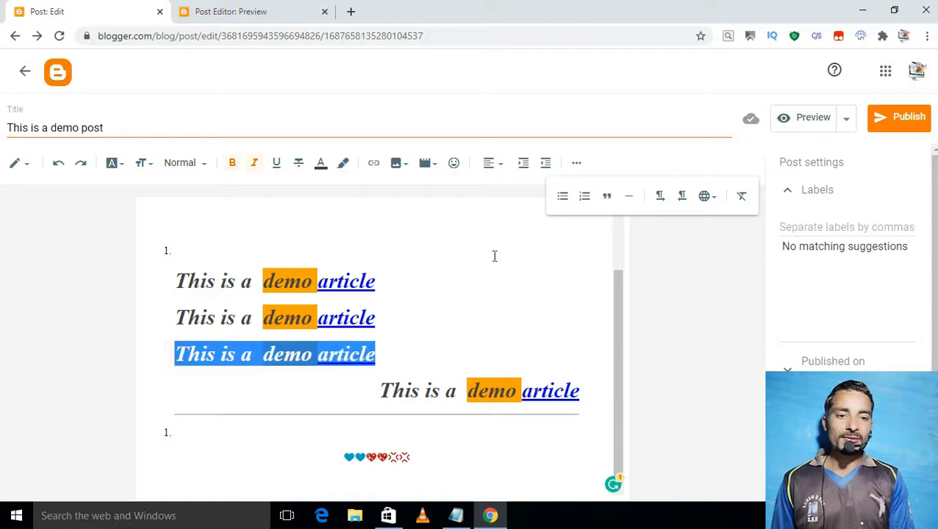
click(657, 201)
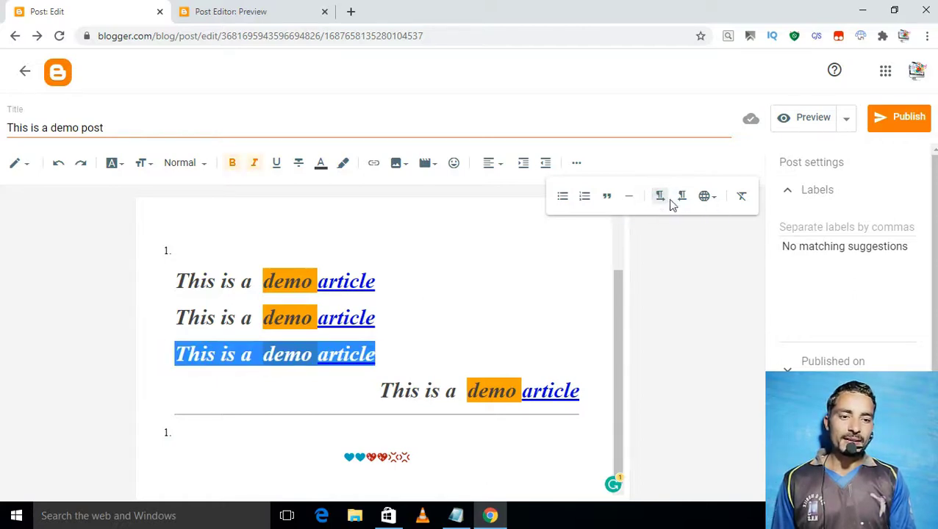
click(679, 198)
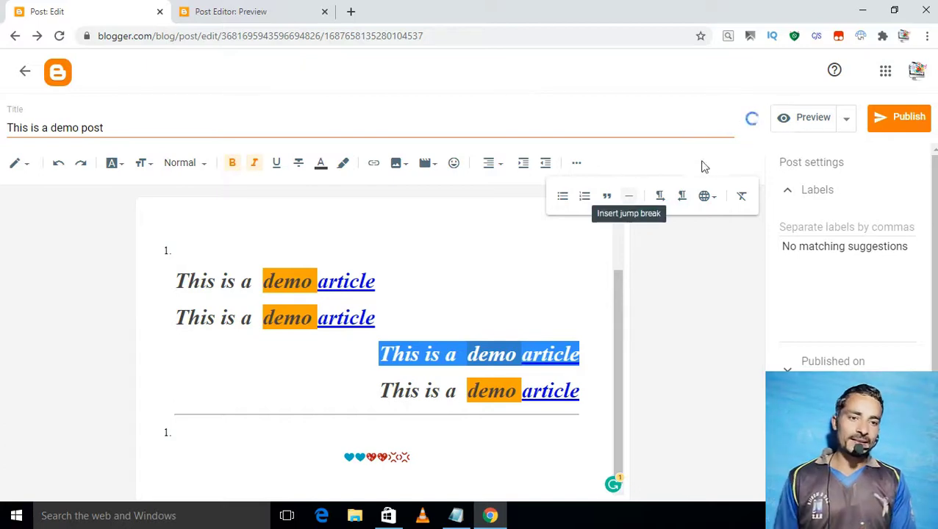
Set the input language to Chinese (Simplified), try its handwriting input 中文（简体）, and turn the handwriting off.
click(707, 199)
scroll(666, 290, down, 4)
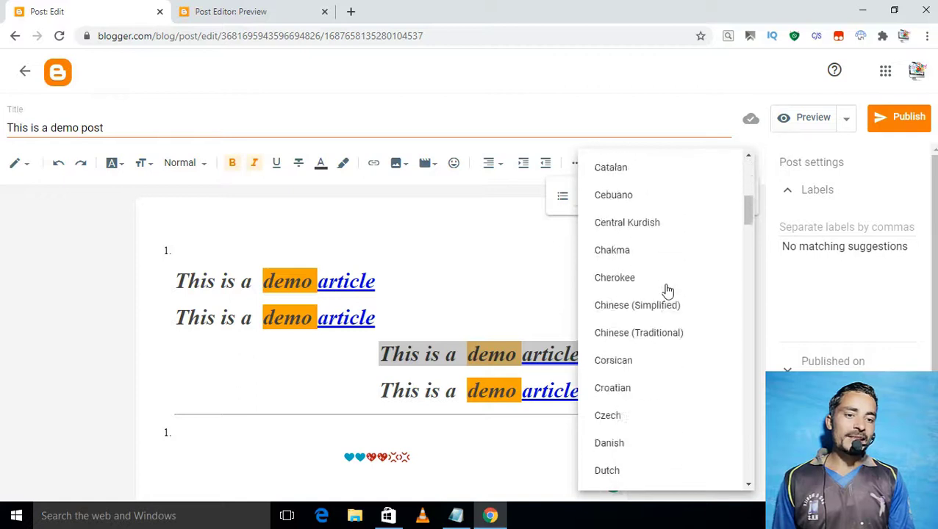
click(667, 290)
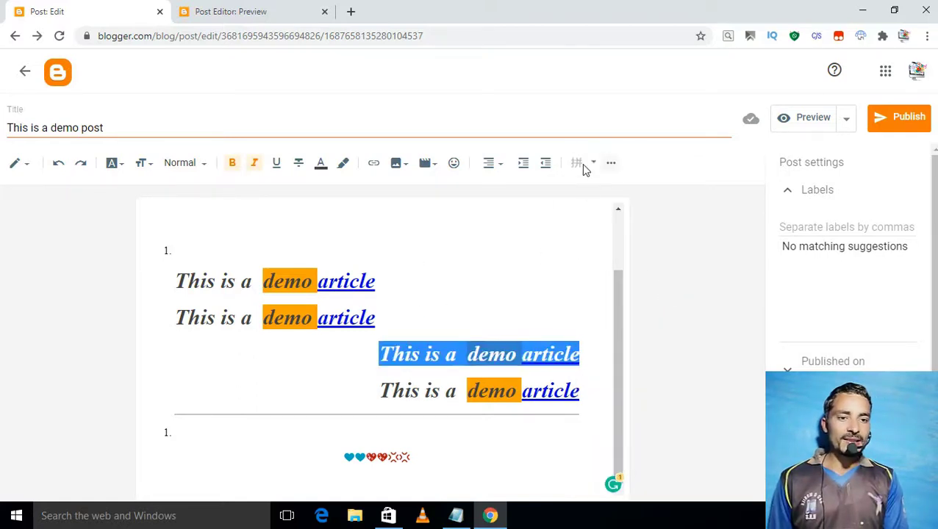
click(579, 163)
click(590, 165)
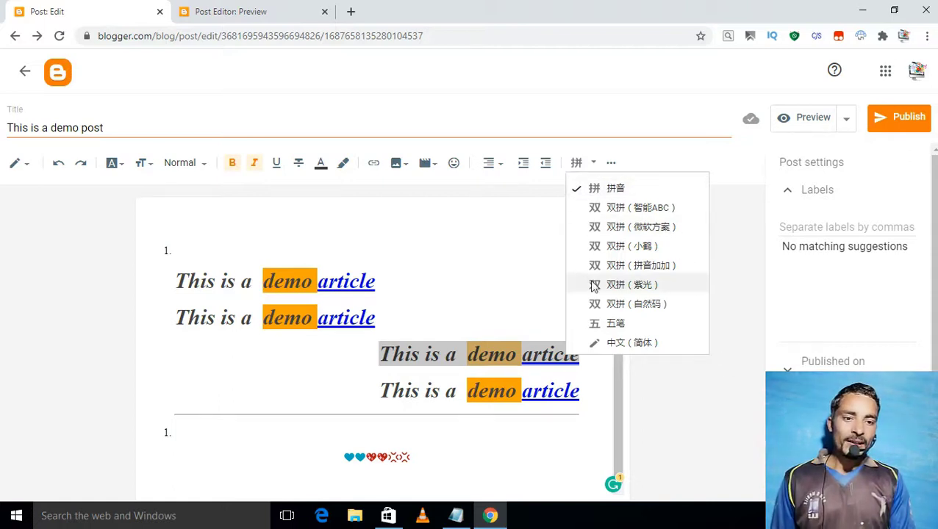
click(597, 343)
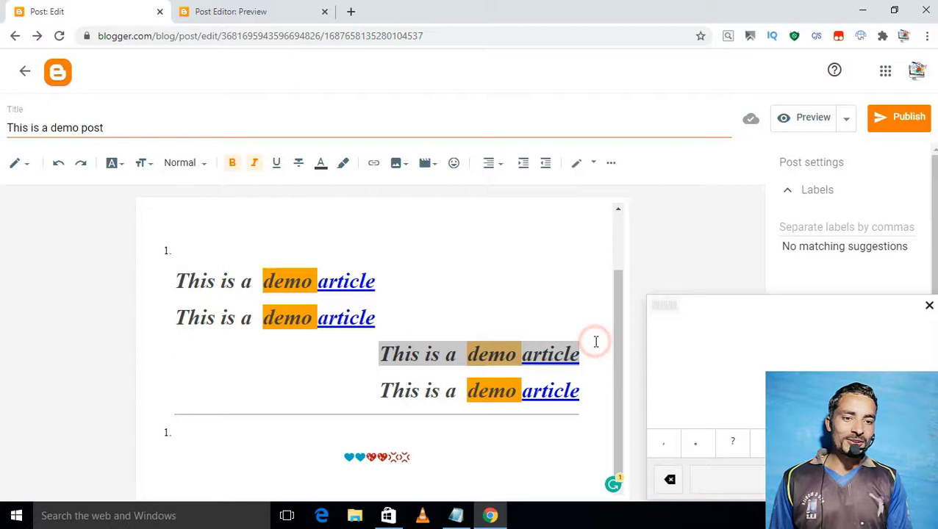
click(588, 166)
click(593, 164)
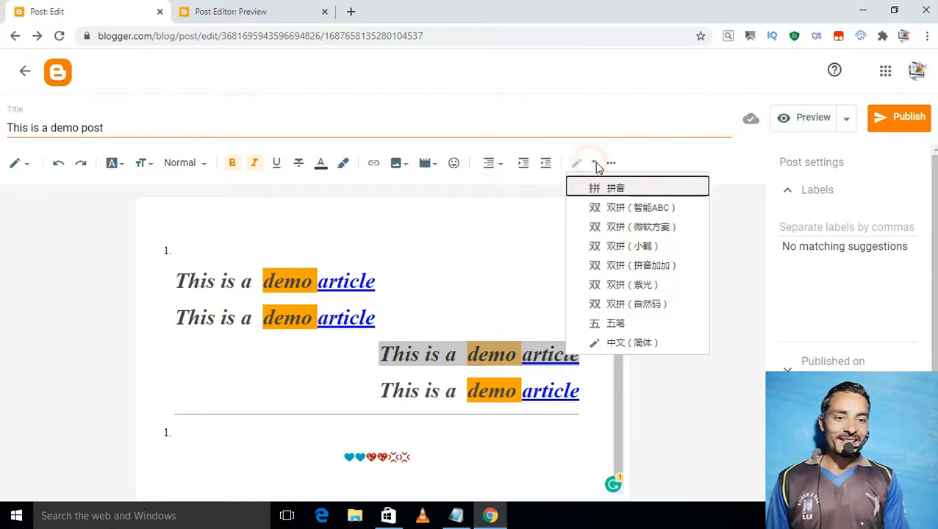
Set the input language to English and display its on-screen keyboard.
click(611, 164)
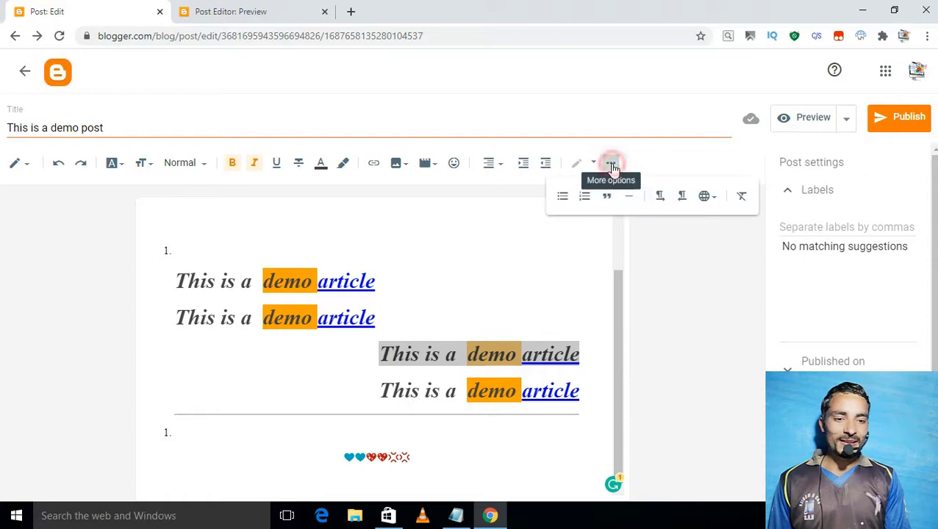
click(707, 197)
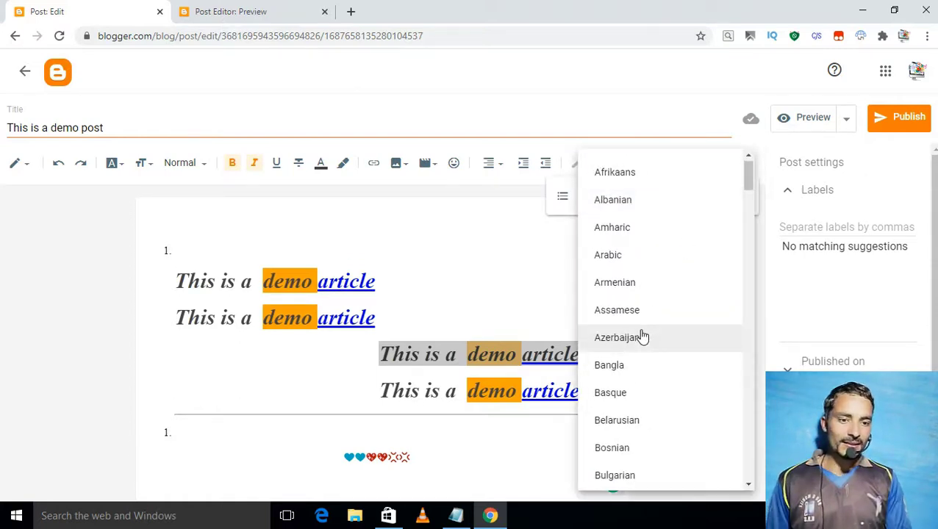
scroll(642, 337, down, 12)
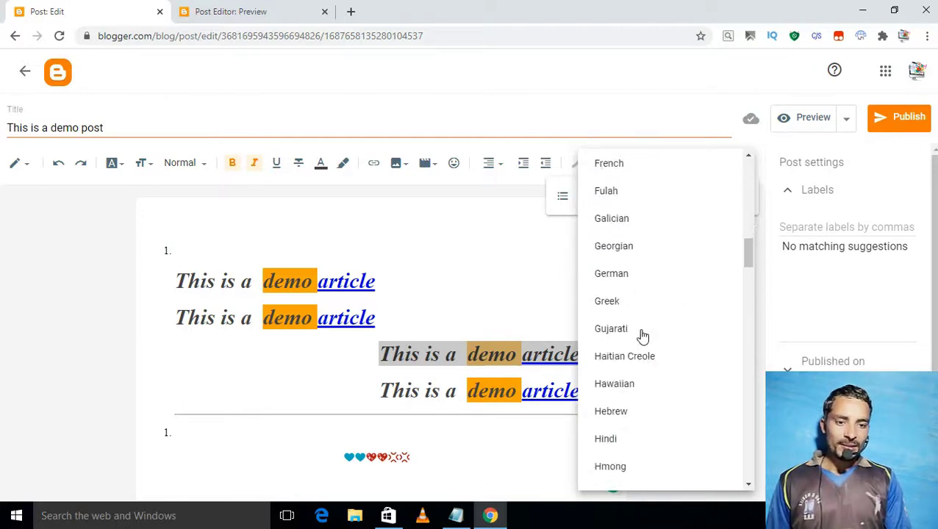
scroll(641, 337, up, 2)
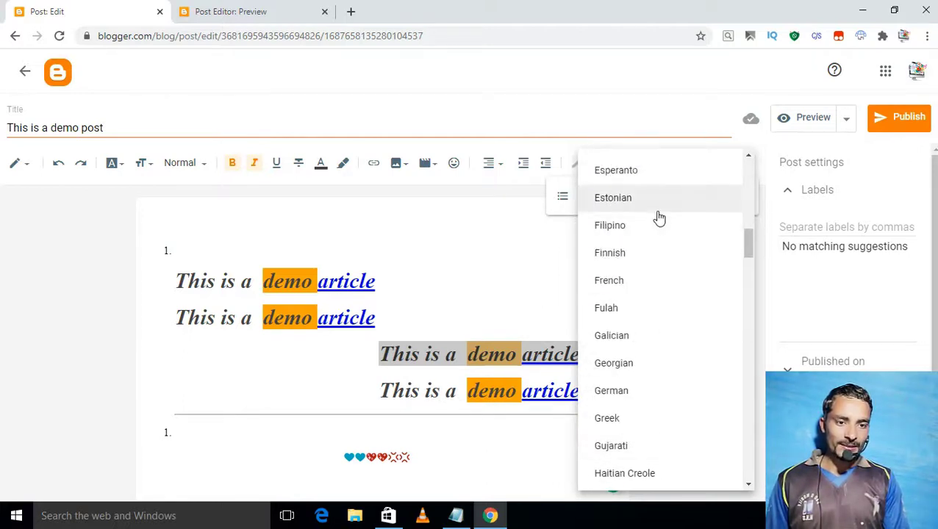
scroll(655, 272, up, 2)
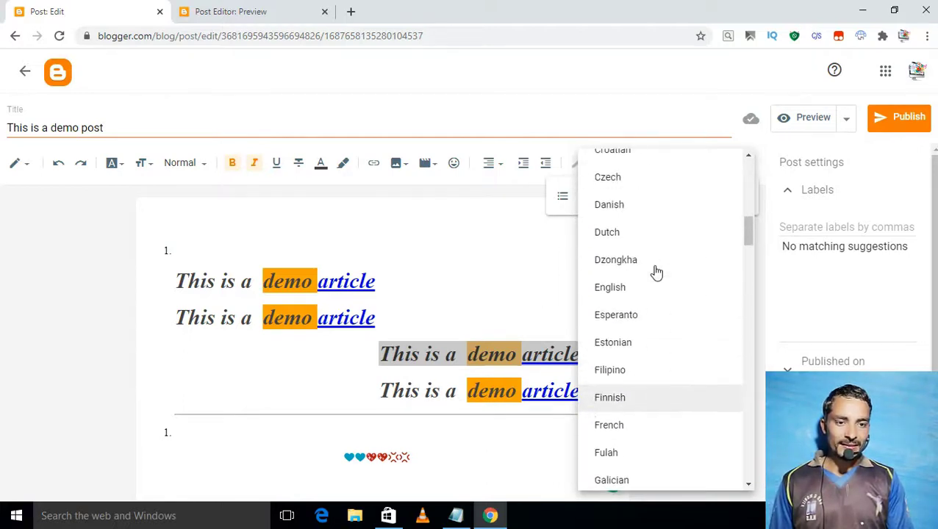
click(619, 297)
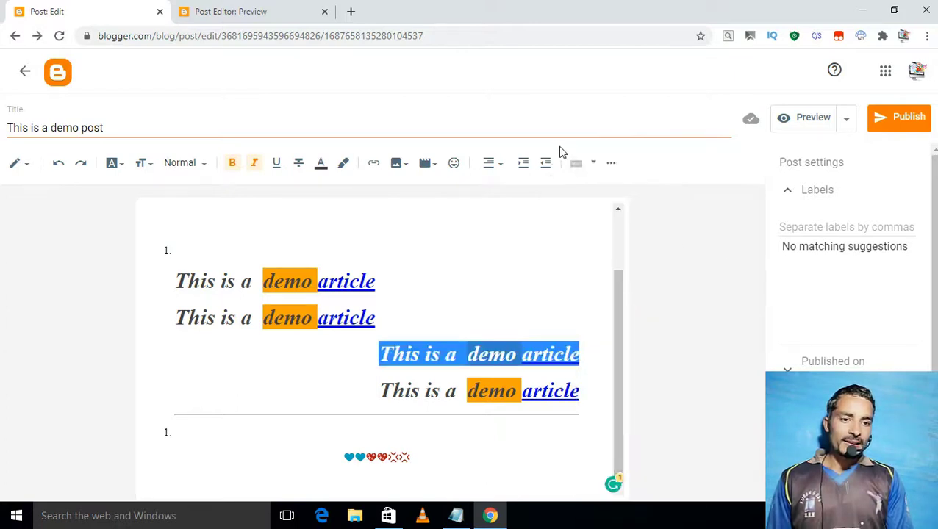
click(574, 167)
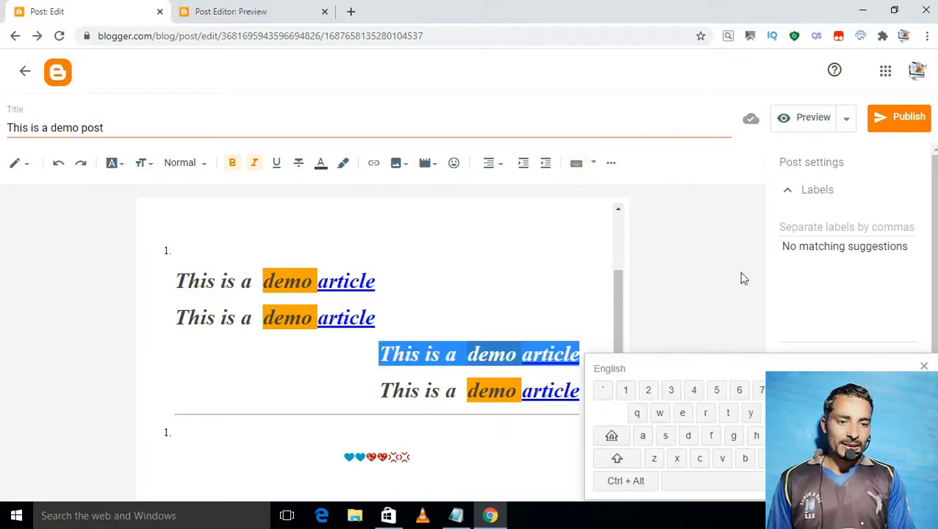
Clear the formatting of the selected third quoted line.
click(611, 162)
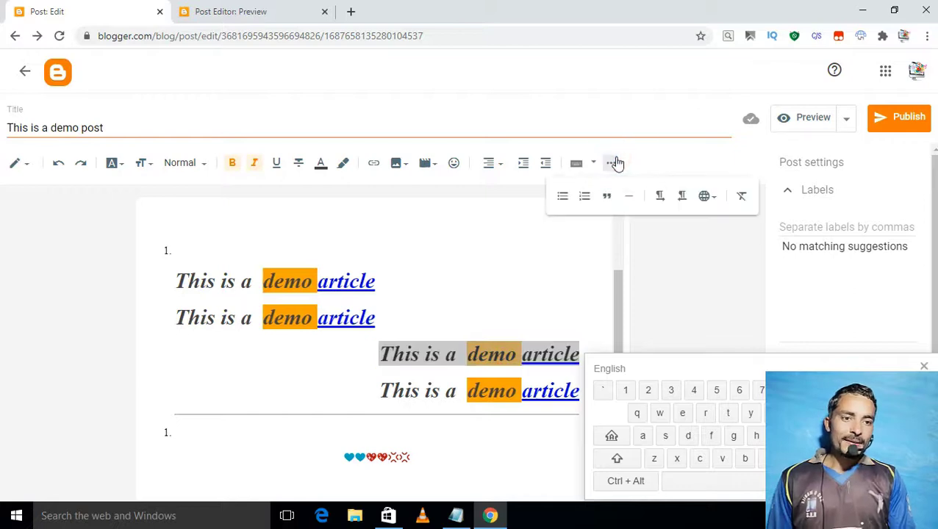
click(742, 197)
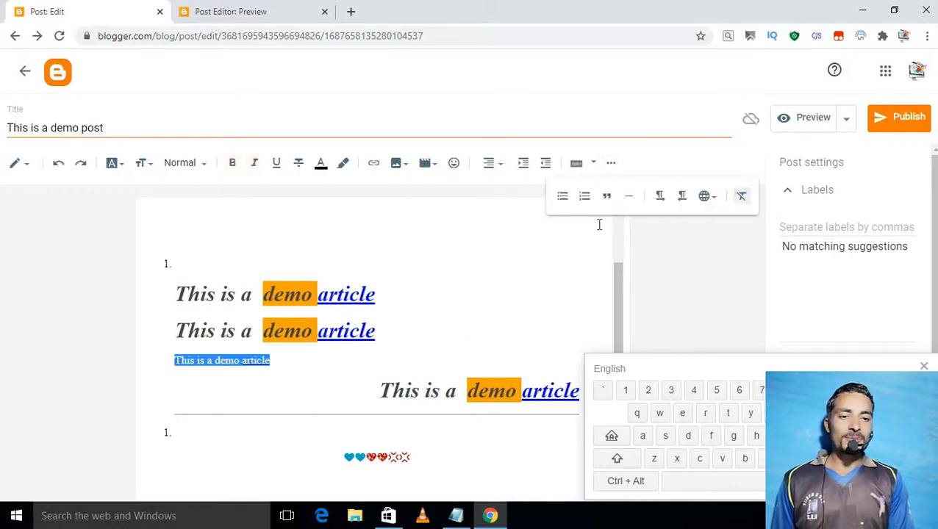
Reselect the third quoted line, clear its formatting again, and close the English on-screen keyboard.
click(326, 357)
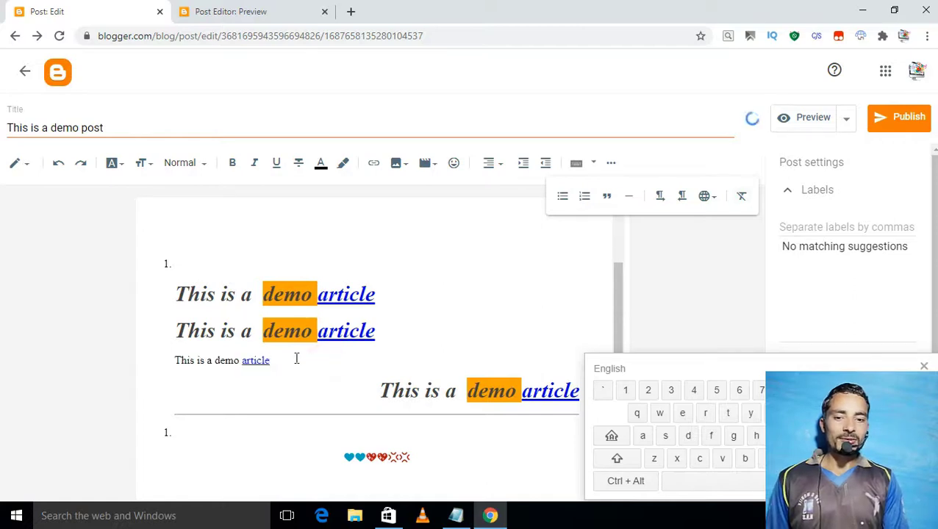
drag(280, 359, 175, 359)
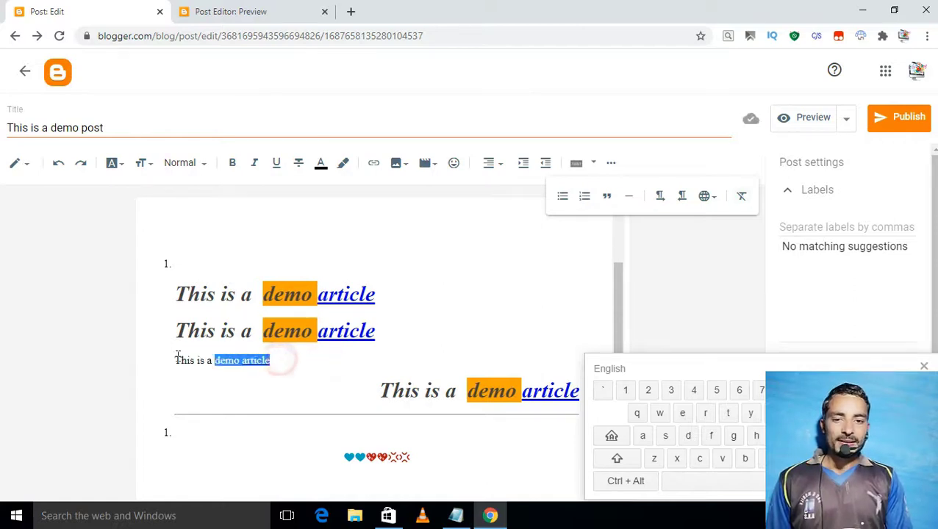
click(743, 197)
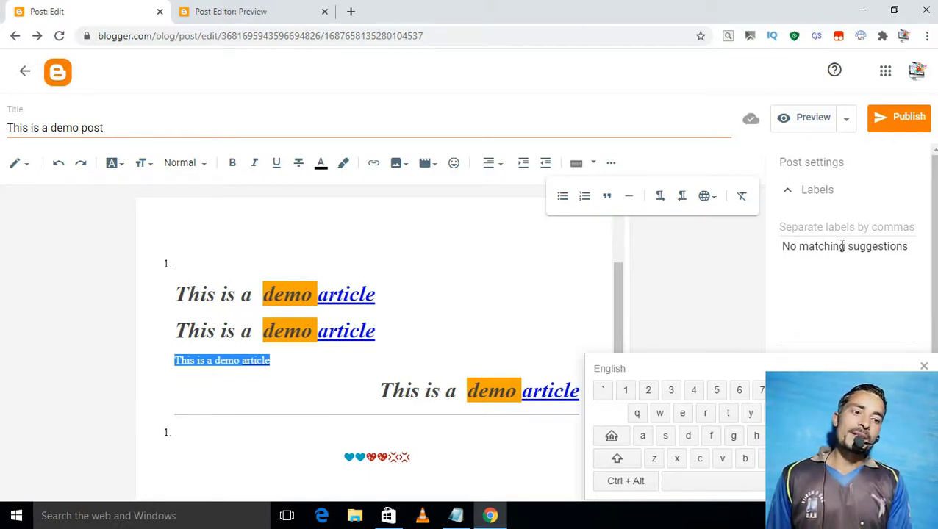
click(923, 366)
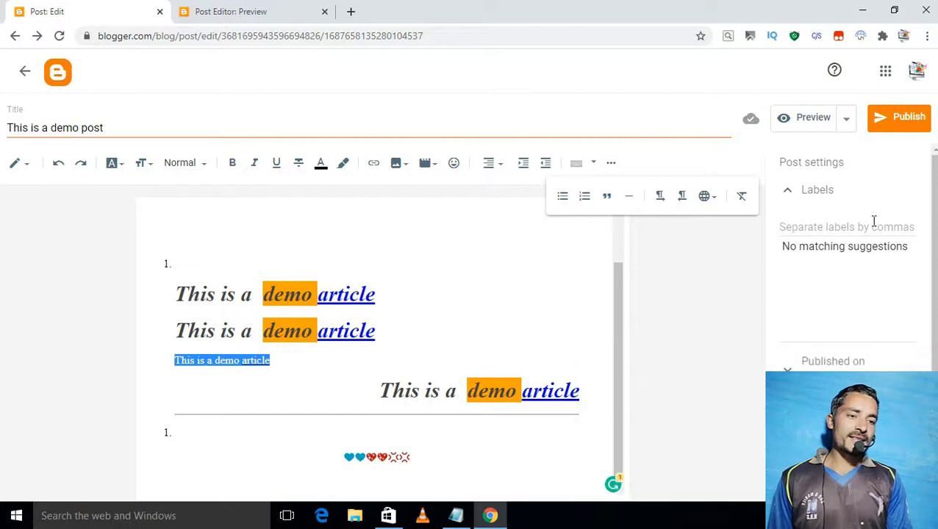
scroll(845, 316, down, 1)
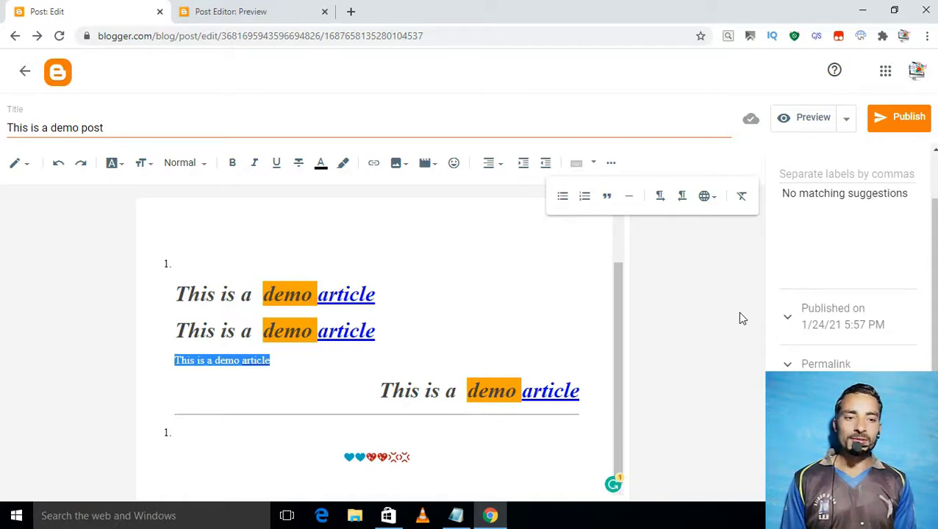
right_click(845, 368)
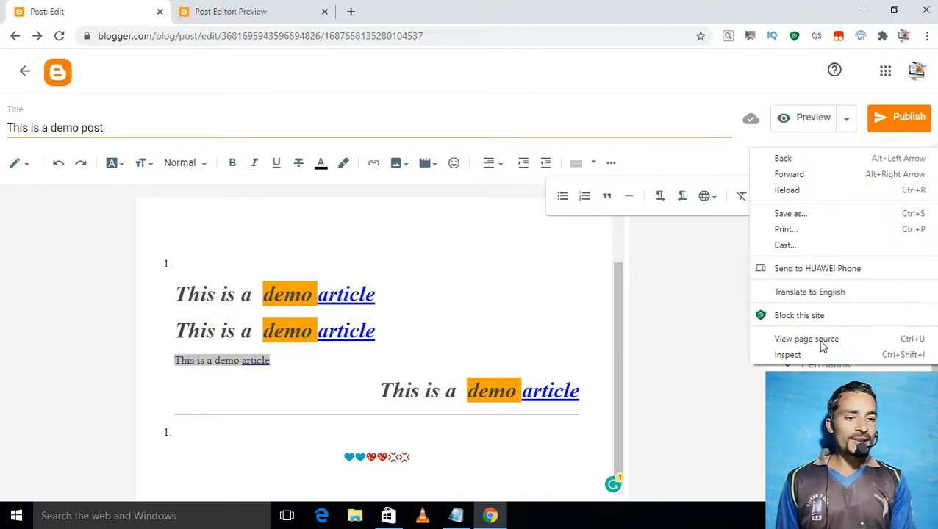
click(185, 6)
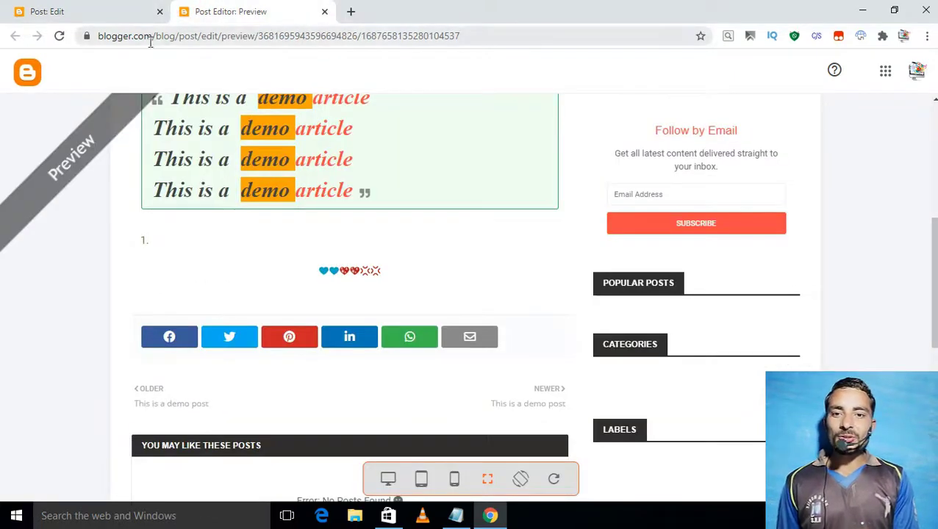
click(74, 11)
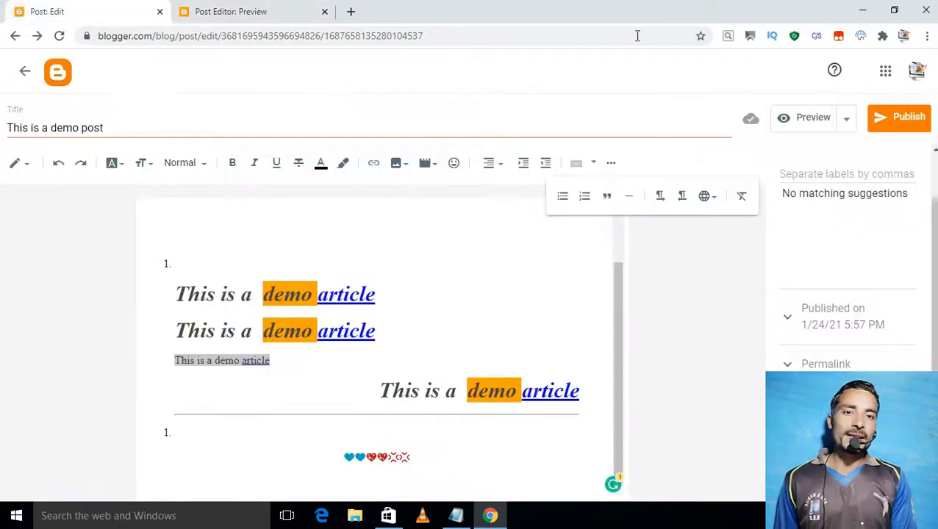
Show the post's Permalink, Location and Search Description settings one after another.
click(849, 360)
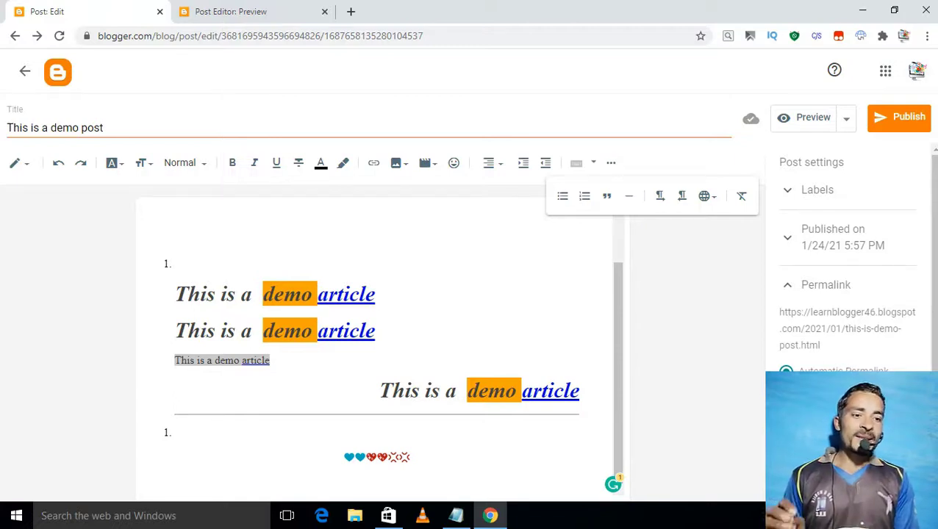
scroll(845, 294, down, 1)
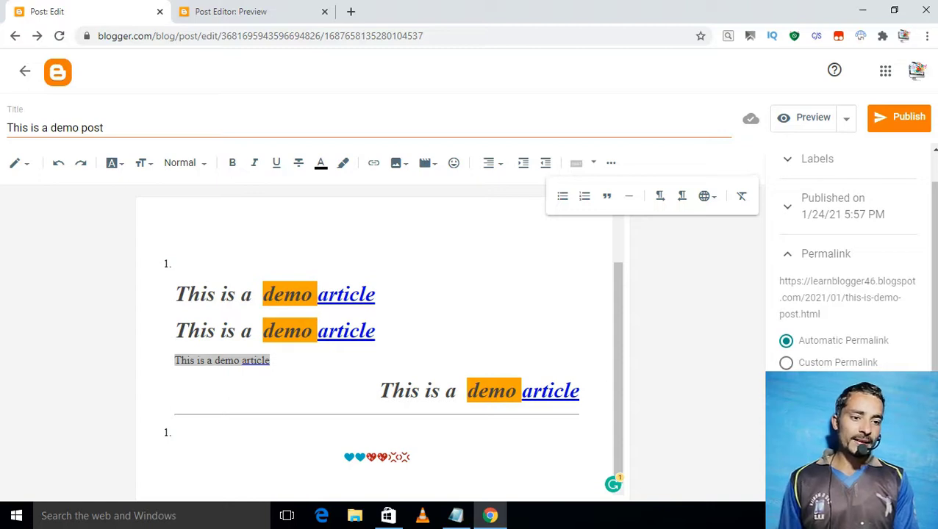
click(820, 402)
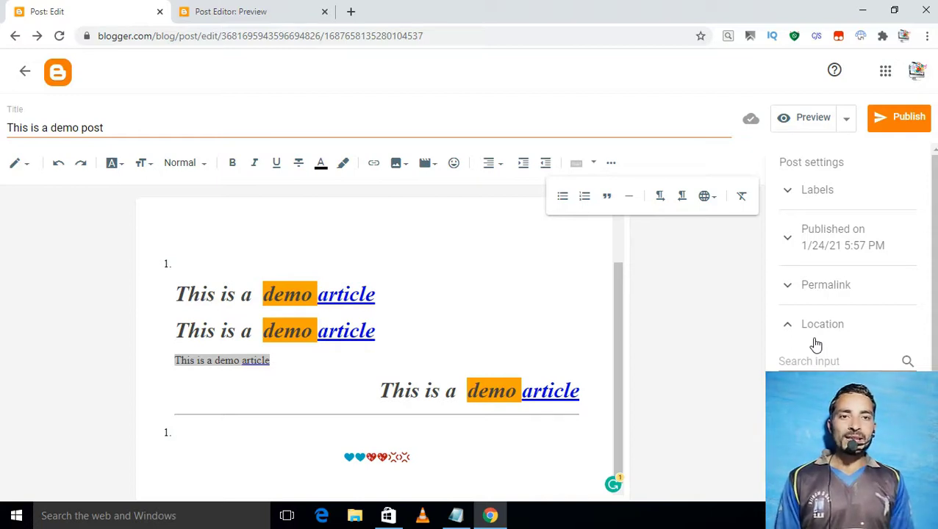
click(789, 328)
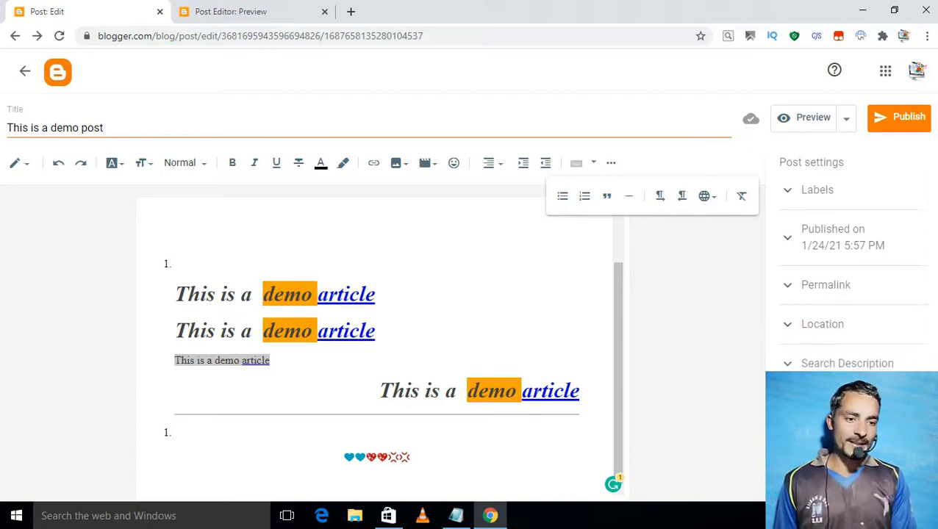
click(788, 363)
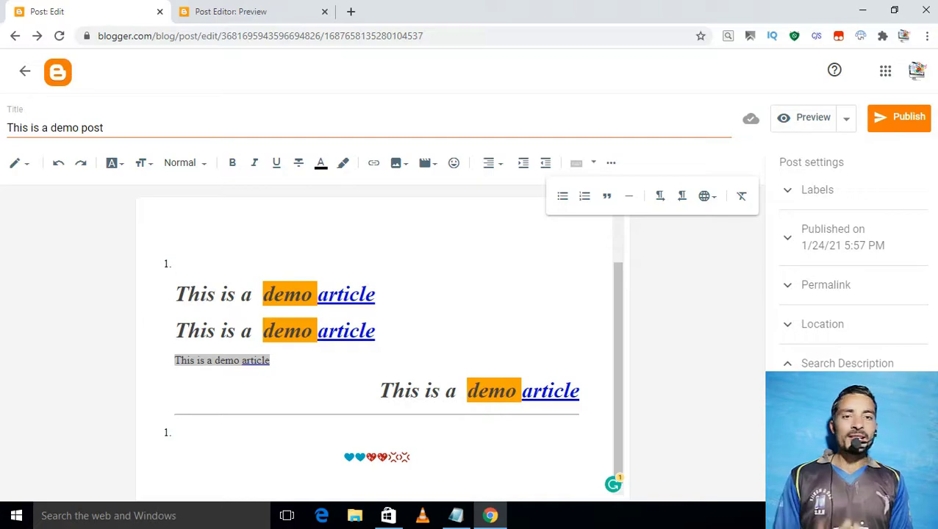
Search Google for "bloggr" in a new tab, point out the Blogger.com result's description, and return to the post editor.
click(351, 11)
text(bloggr)
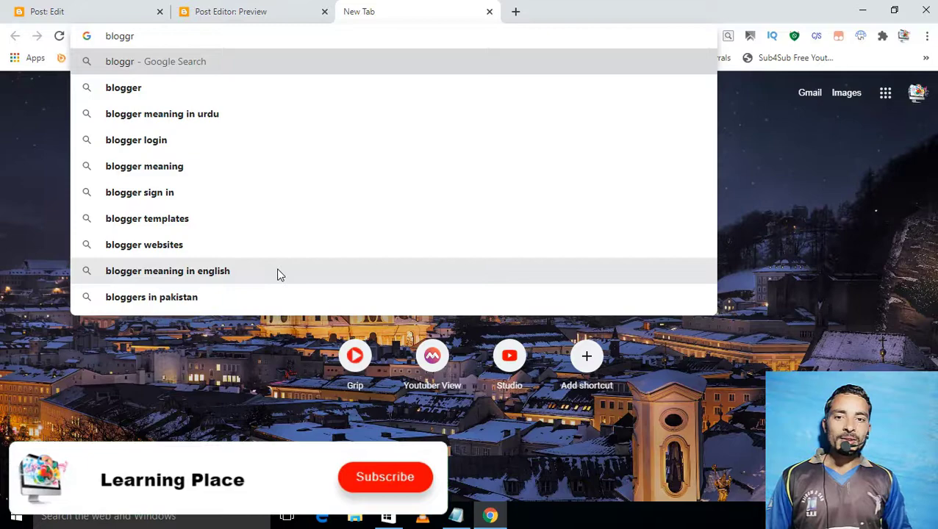
key(Return)
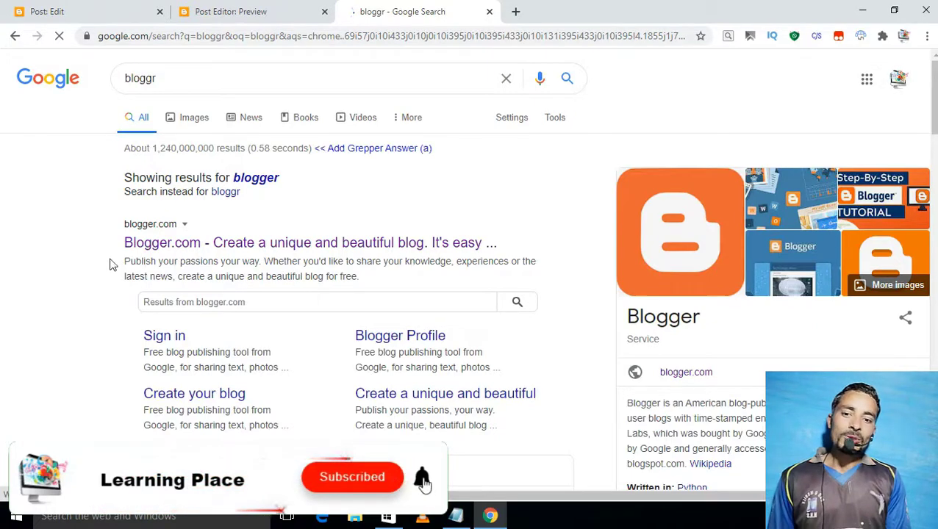
drag(126, 260, 373, 279)
double_click(141, 78)
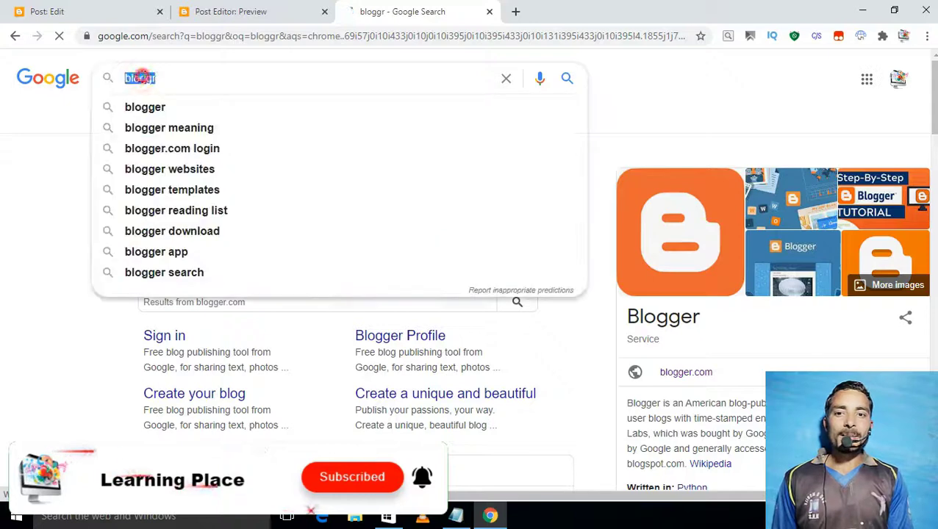
click(140, 78)
click(283, 13)
click(110, 9)
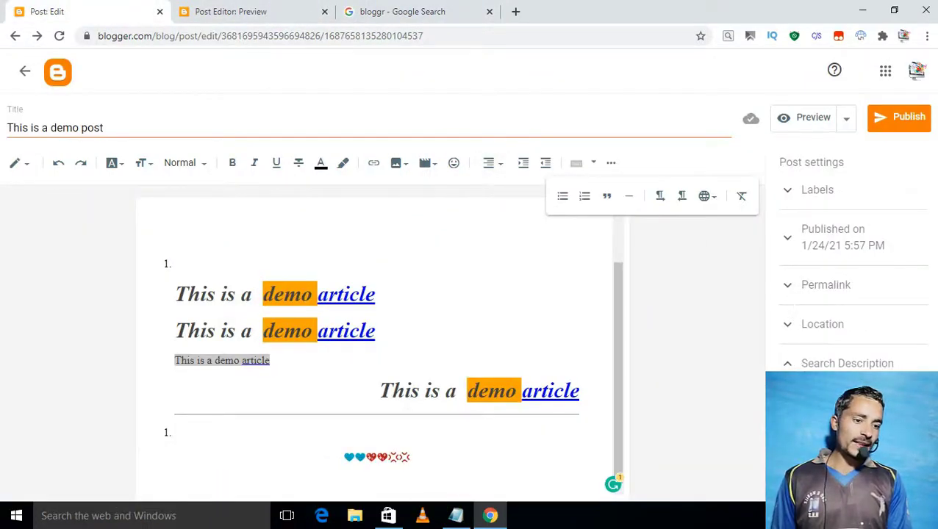
Expand the post settings section below Search Description and examine the comment section in the post preview, returning to the editor.
click(817, 465)
scroll(848, 294, down, 1)
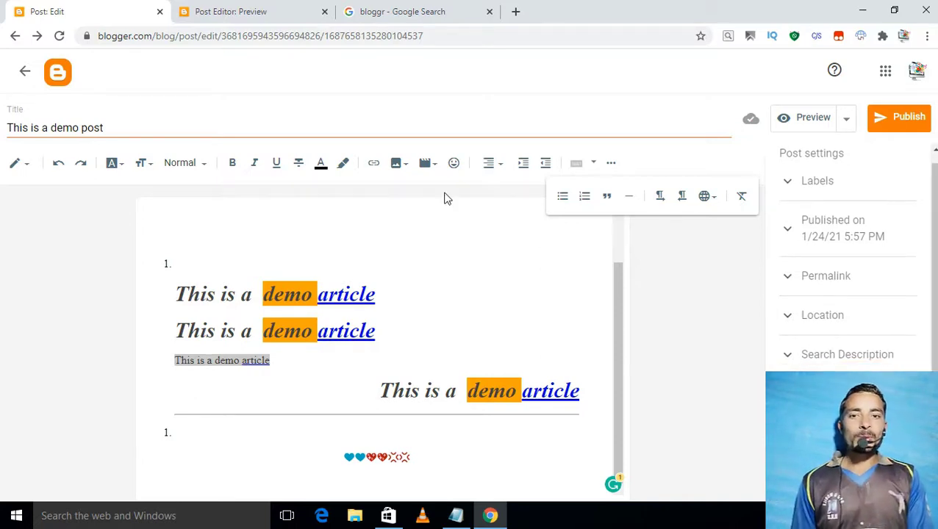
click(254, 11)
scroll(356, 249, down, 4)
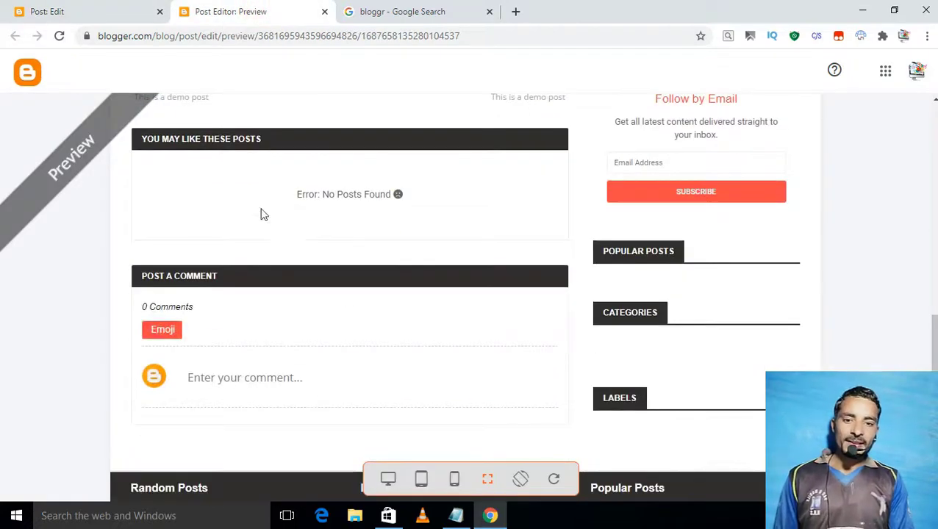
click(69, 11)
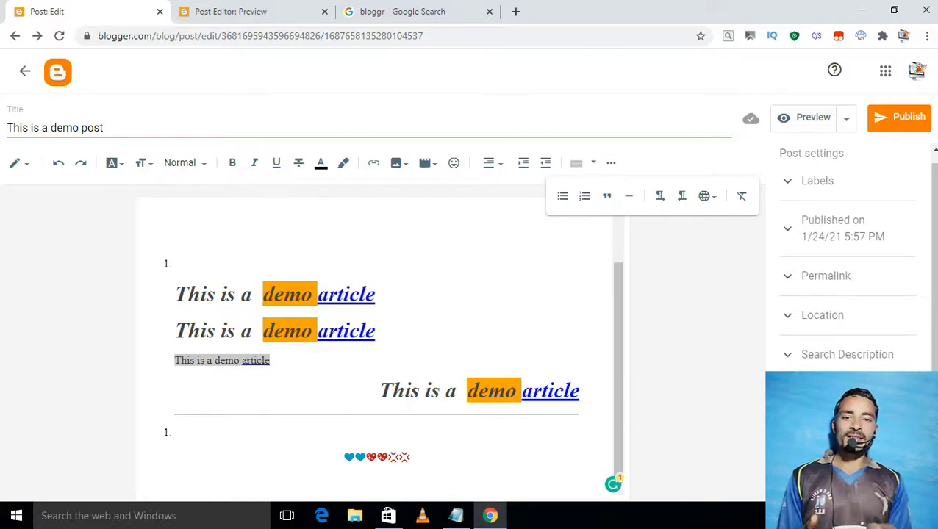
Place the text cursor in the second quoted line and switch to the post preview.
click(330, 343)
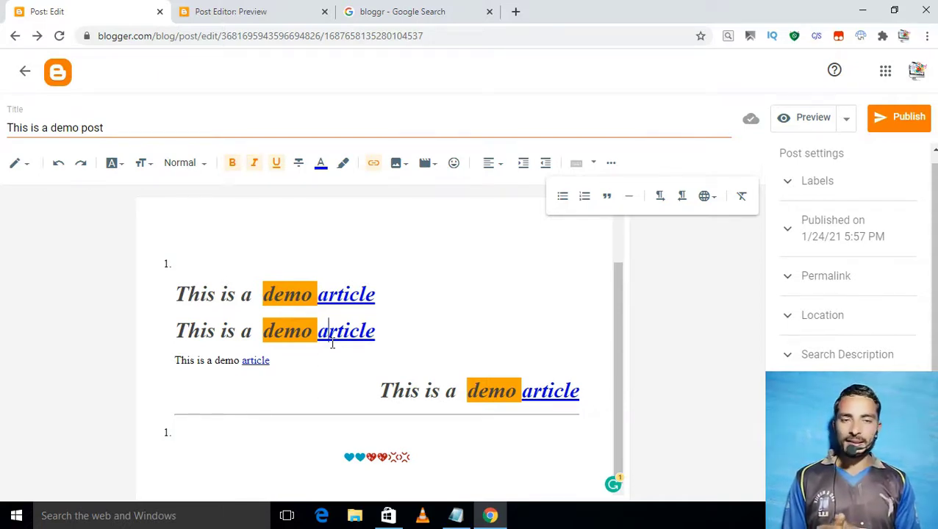
key(ctrl+Tab)
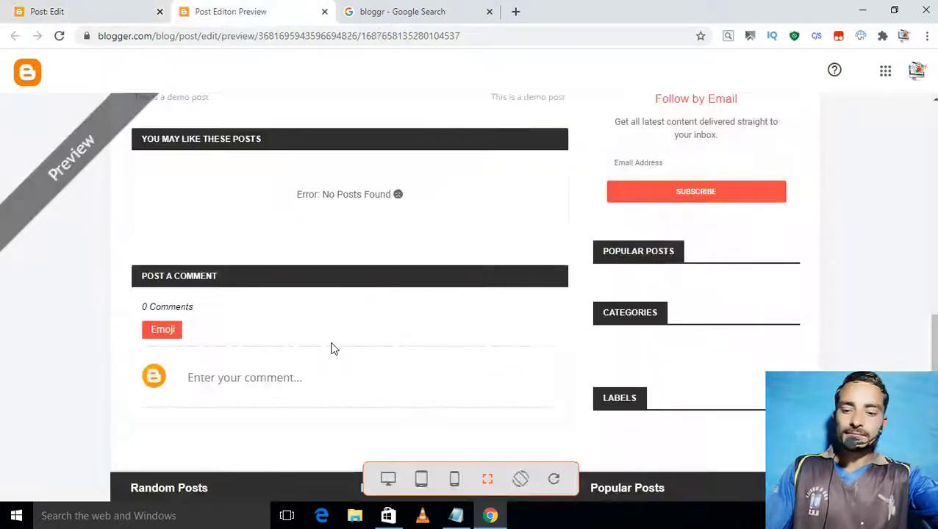